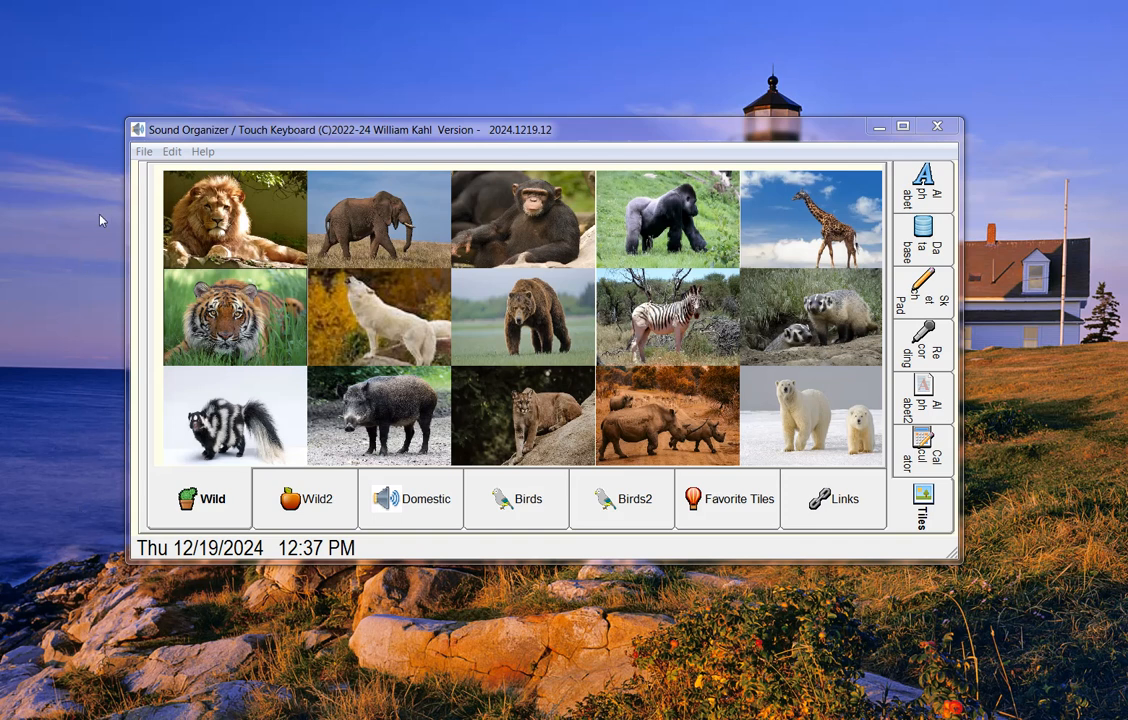
# - Create a new sound tile file named CreateNewTileFile in the PhraseBook folder and reposition the main window
pyautogui.click(145, 152)
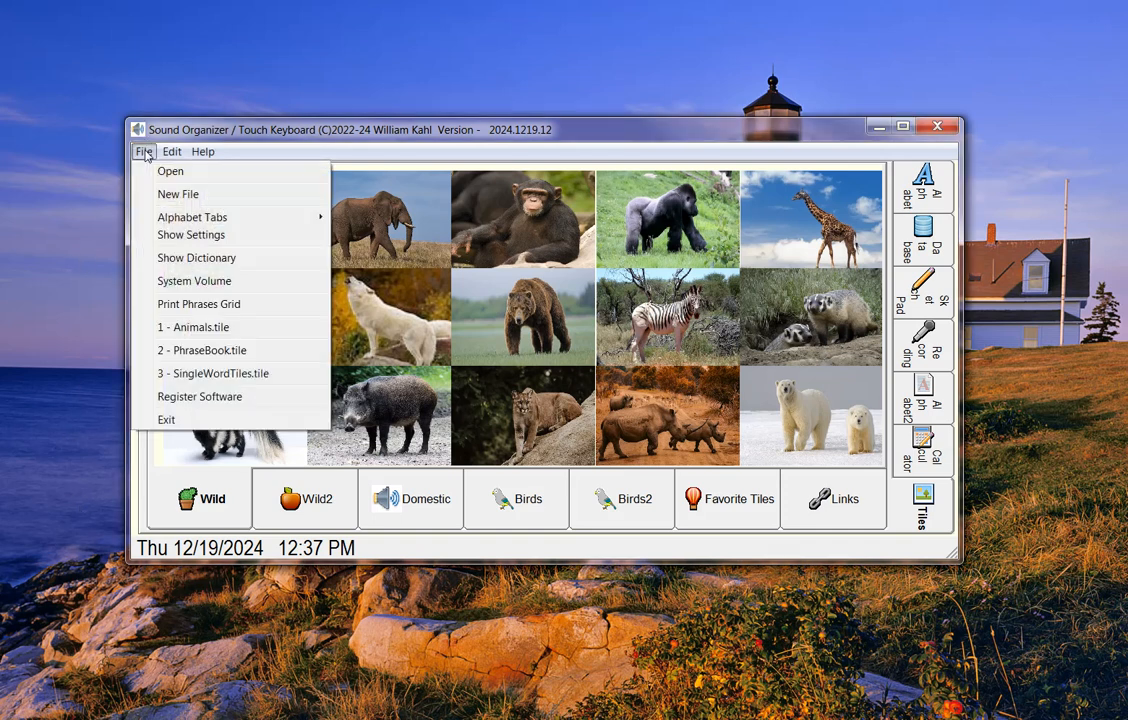
pyautogui.click(195, 197)
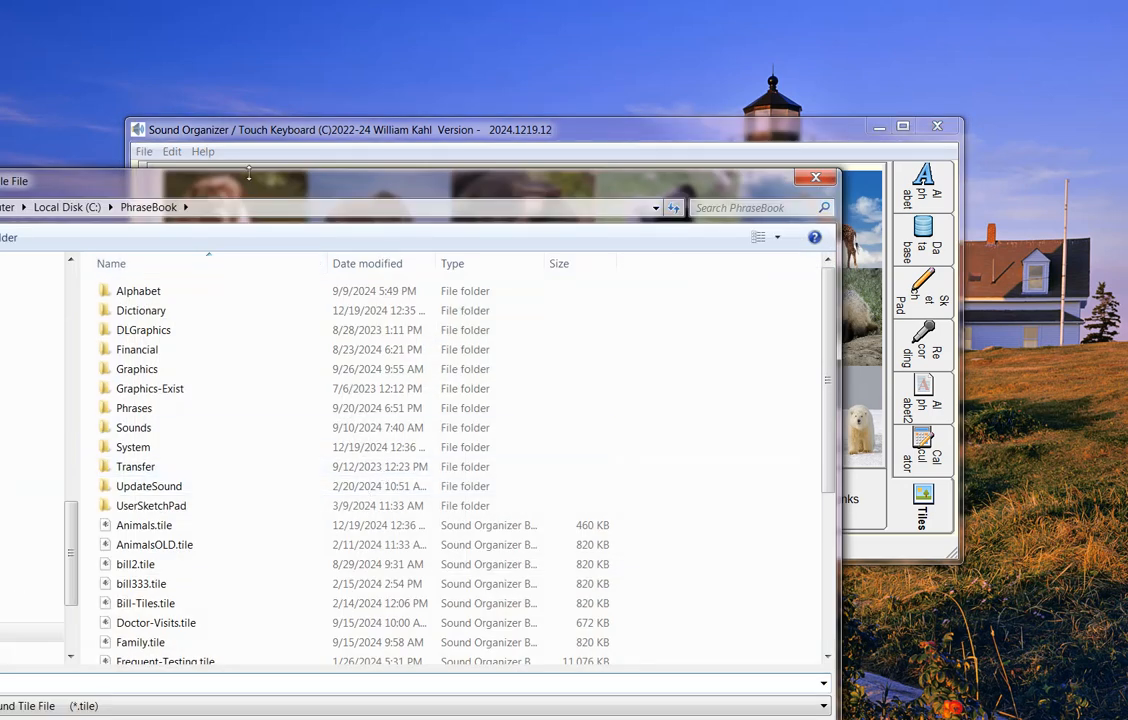
pyautogui.moveTo(252, 183); pyautogui.dragTo(458, 70)
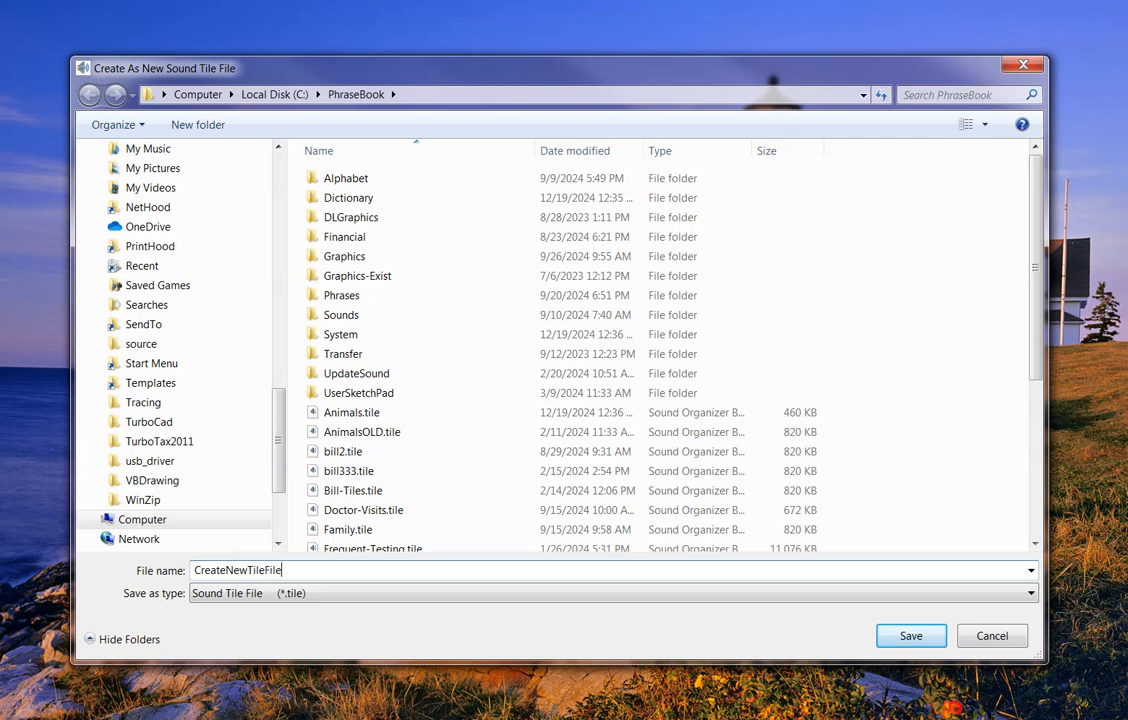
pyautogui.click(911, 636)
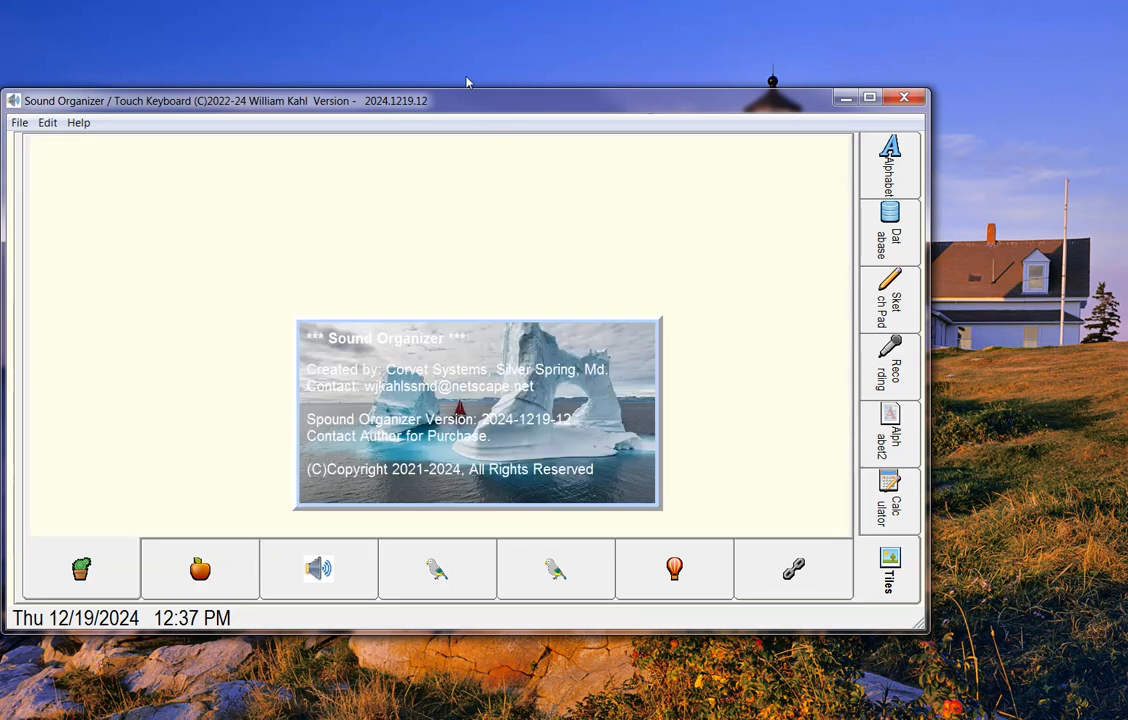
pyautogui.moveTo(462, 108); pyautogui.dragTo(556, 83)
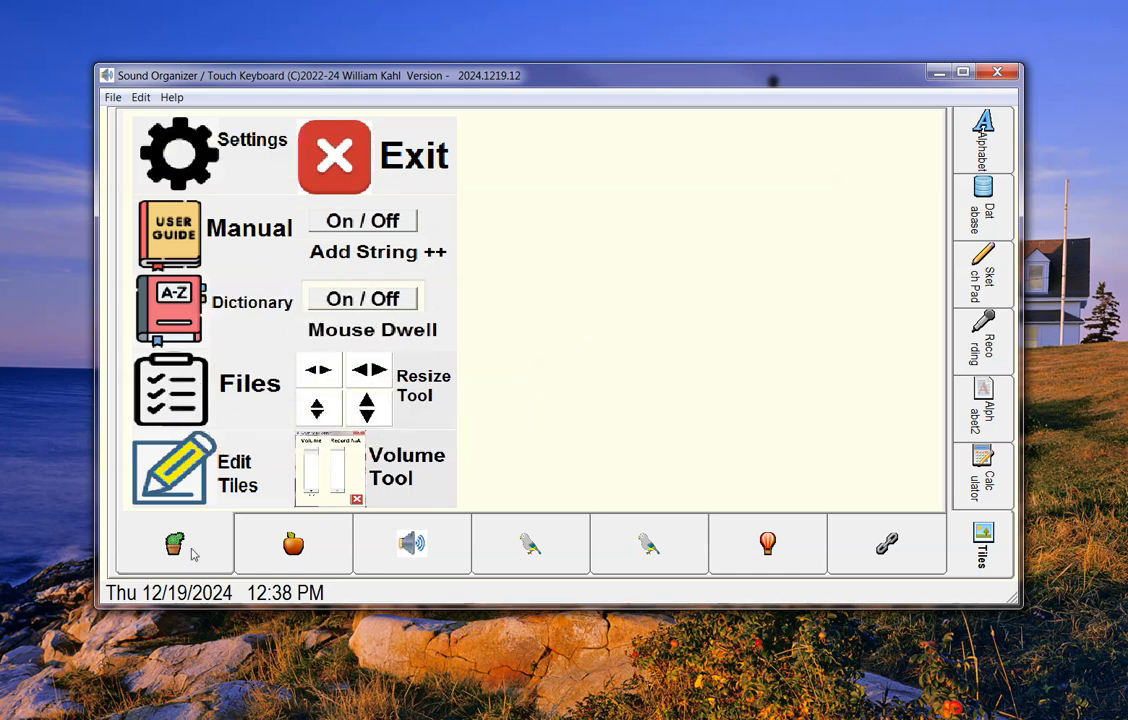
# - Check the new file's tile tabs, then enable the single-tile delete method in the Tile Editor with the first tab's tiles exposed
pyautogui.click(328, 544)
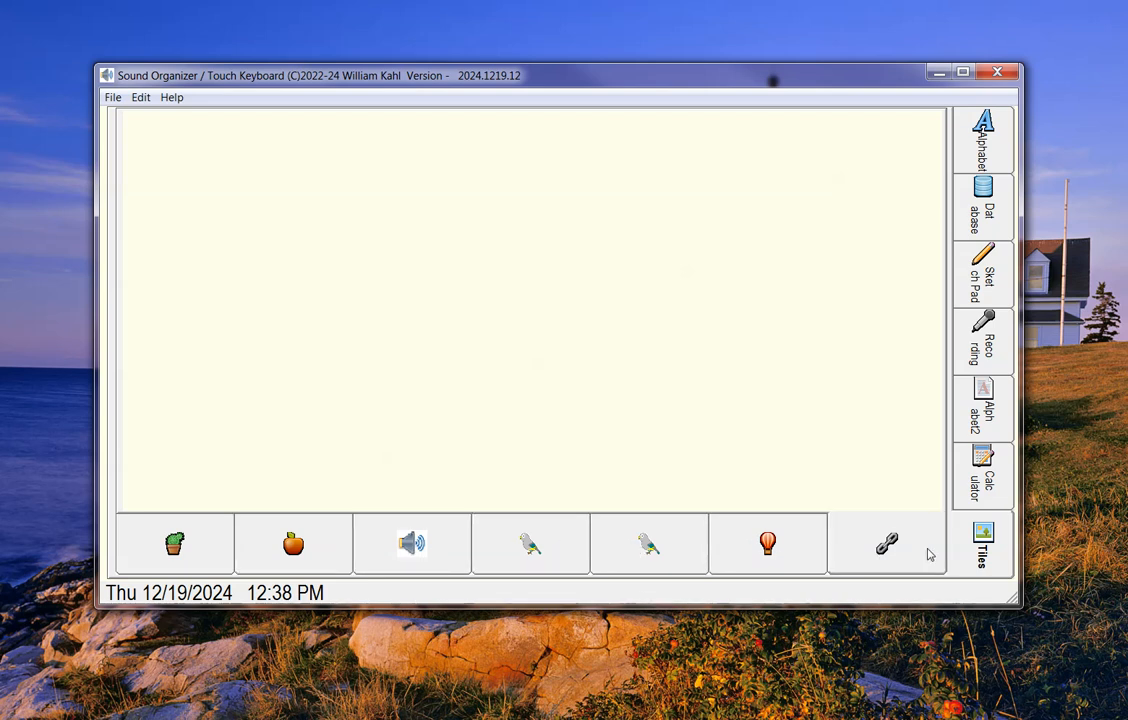
pyautogui.click(221, 549)
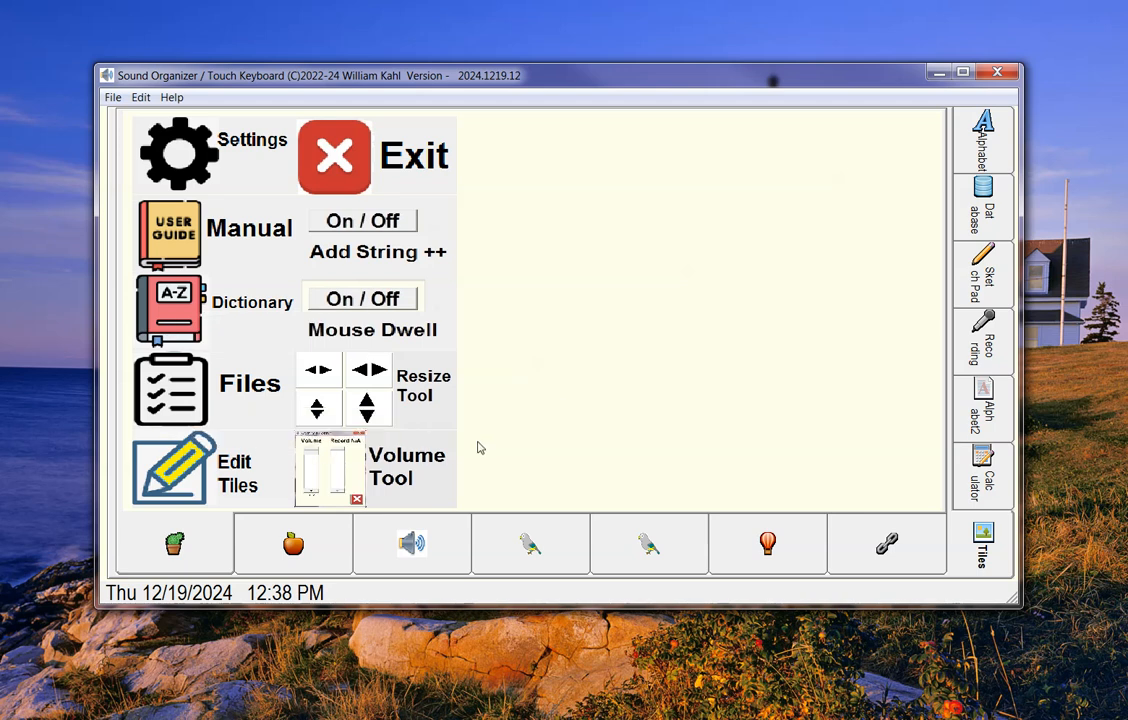
pyautogui.click(140, 97)
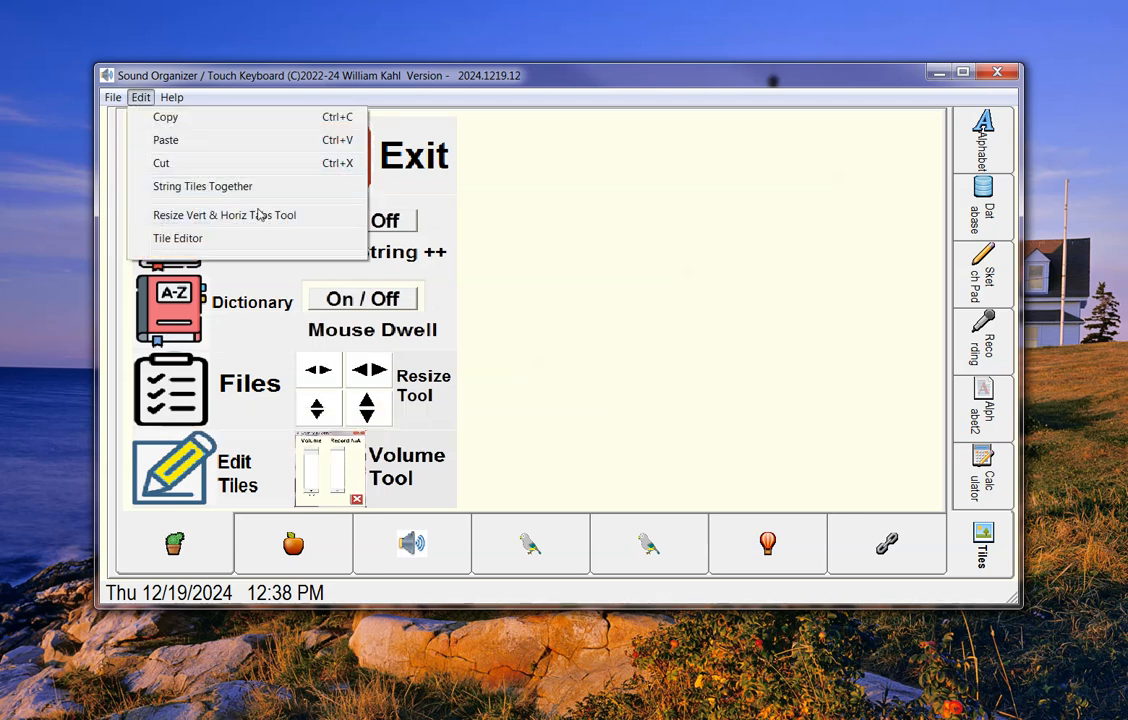
pyautogui.click(180, 238)
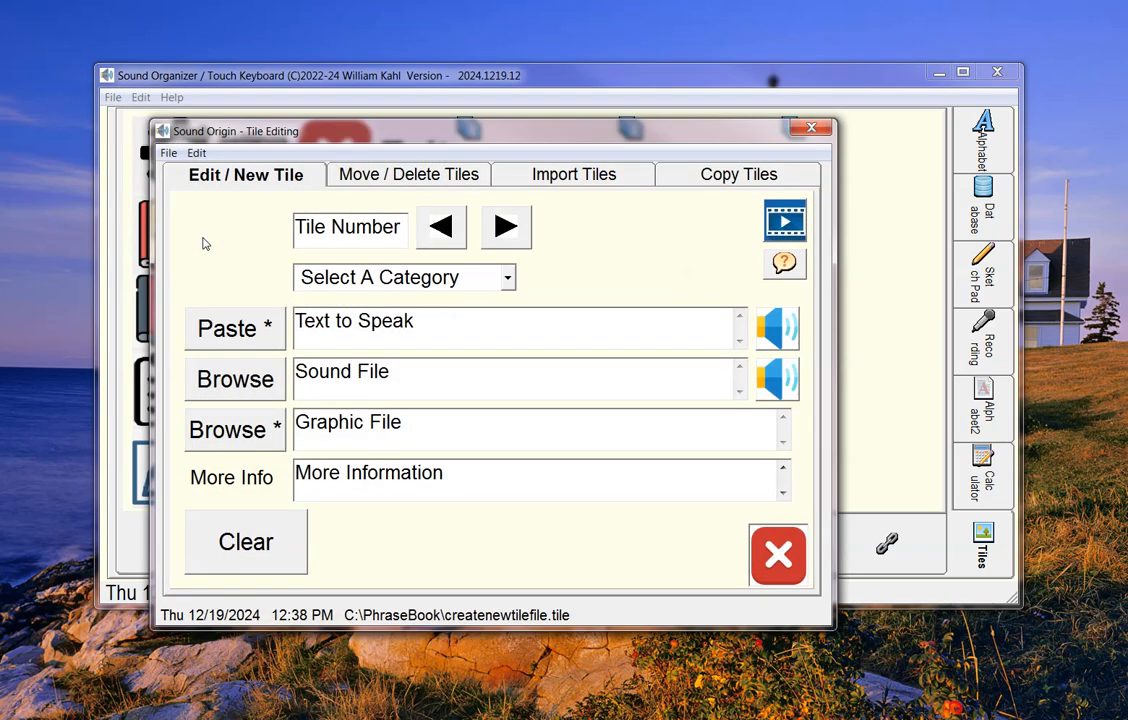
pyautogui.click(340, 170)
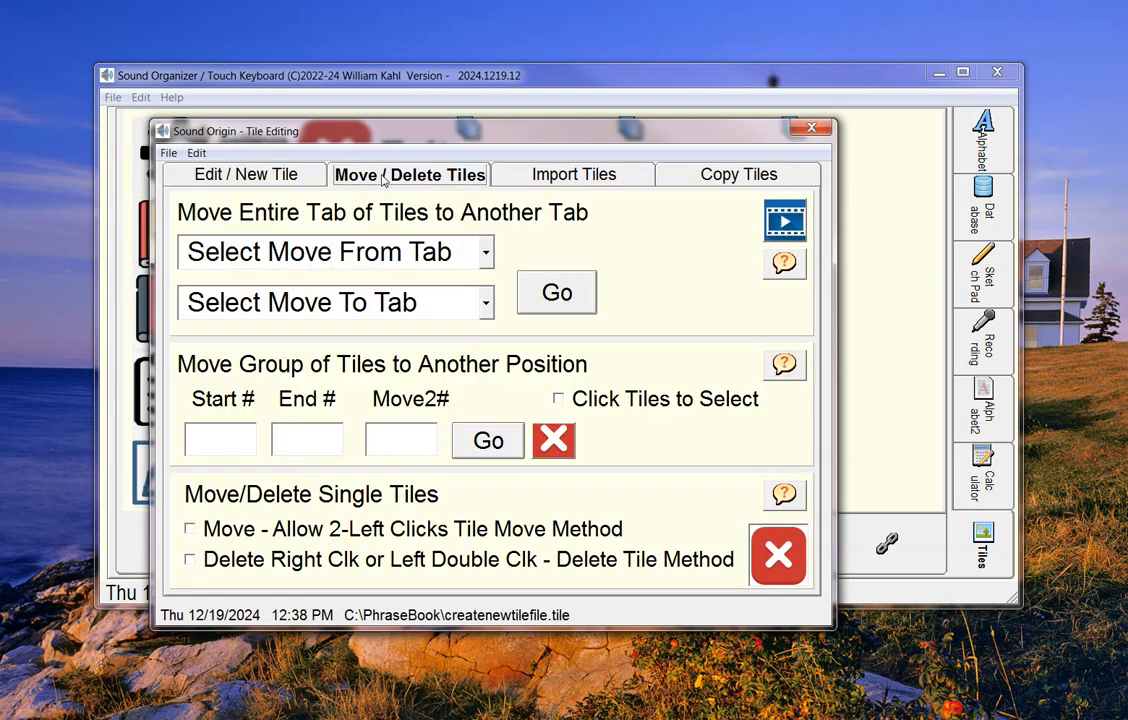
pyautogui.moveTo(438, 147); pyautogui.dragTo(760, 186)
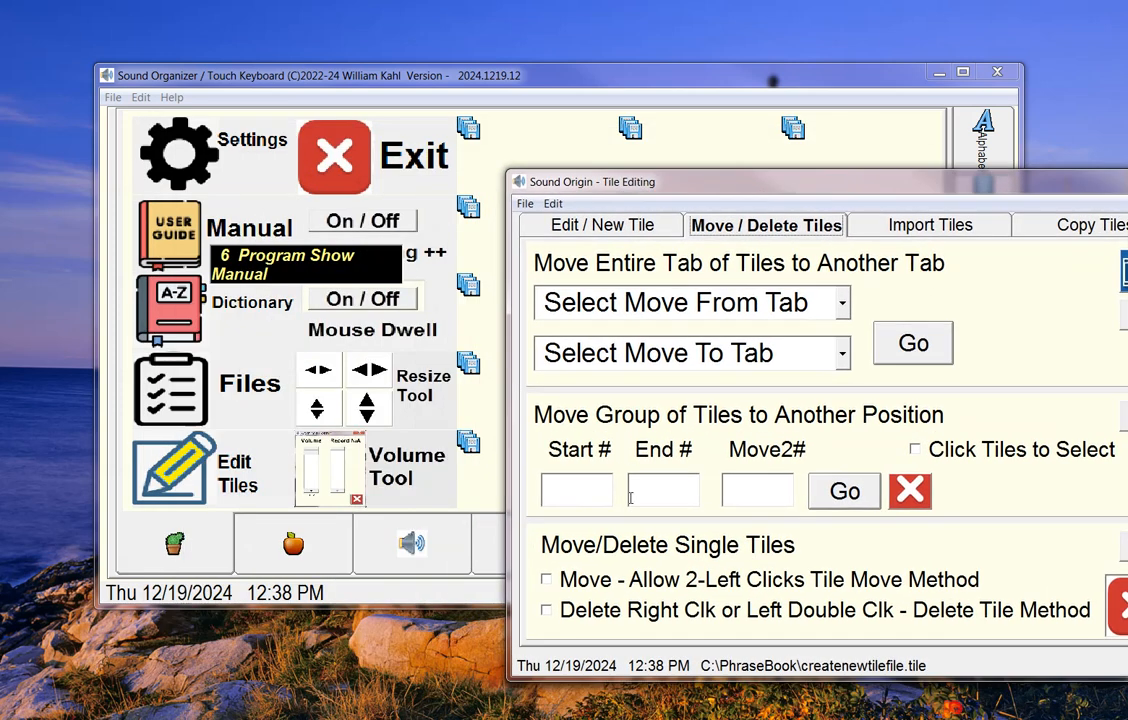
pyautogui.click(546, 610)
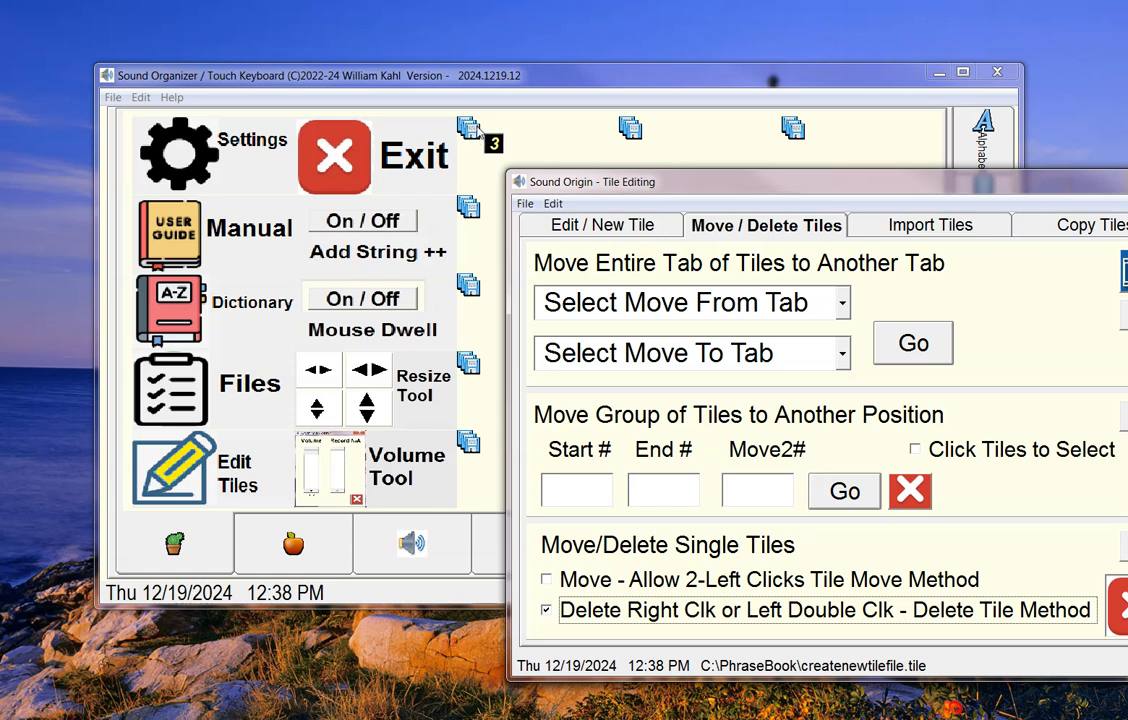
# - Delete the Settings, Exit, Manual and Add String ++ tiles from the first tile tab
pyautogui.rightClick(170, 150)
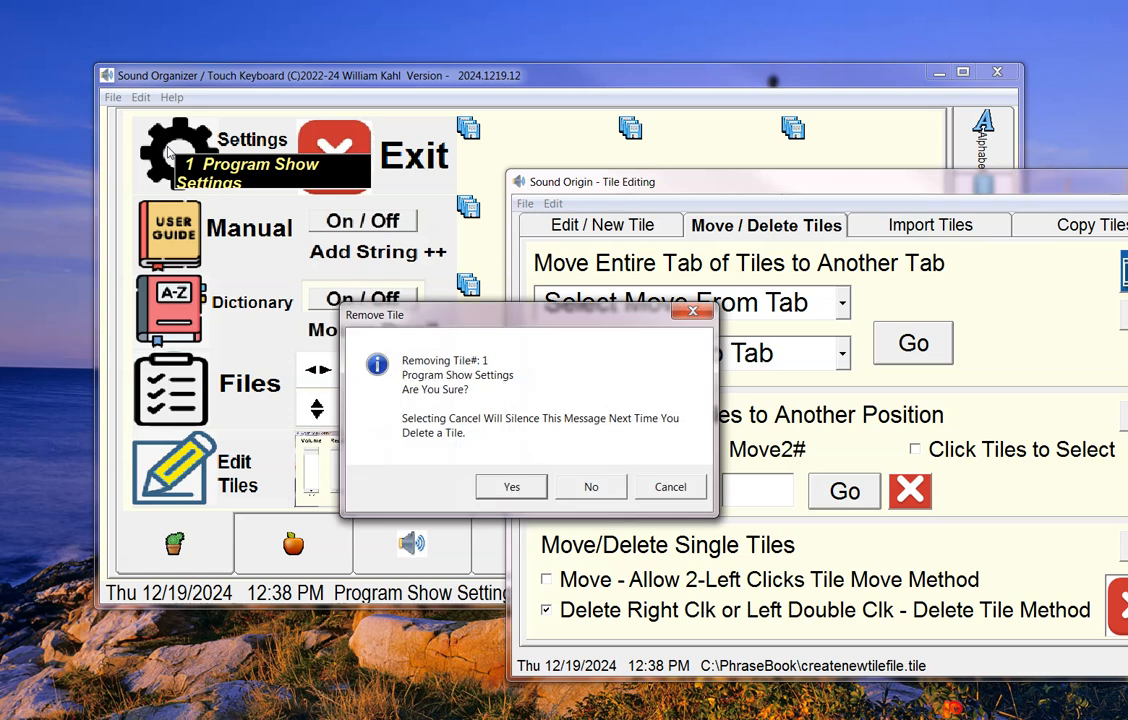
pyautogui.click(513, 488)
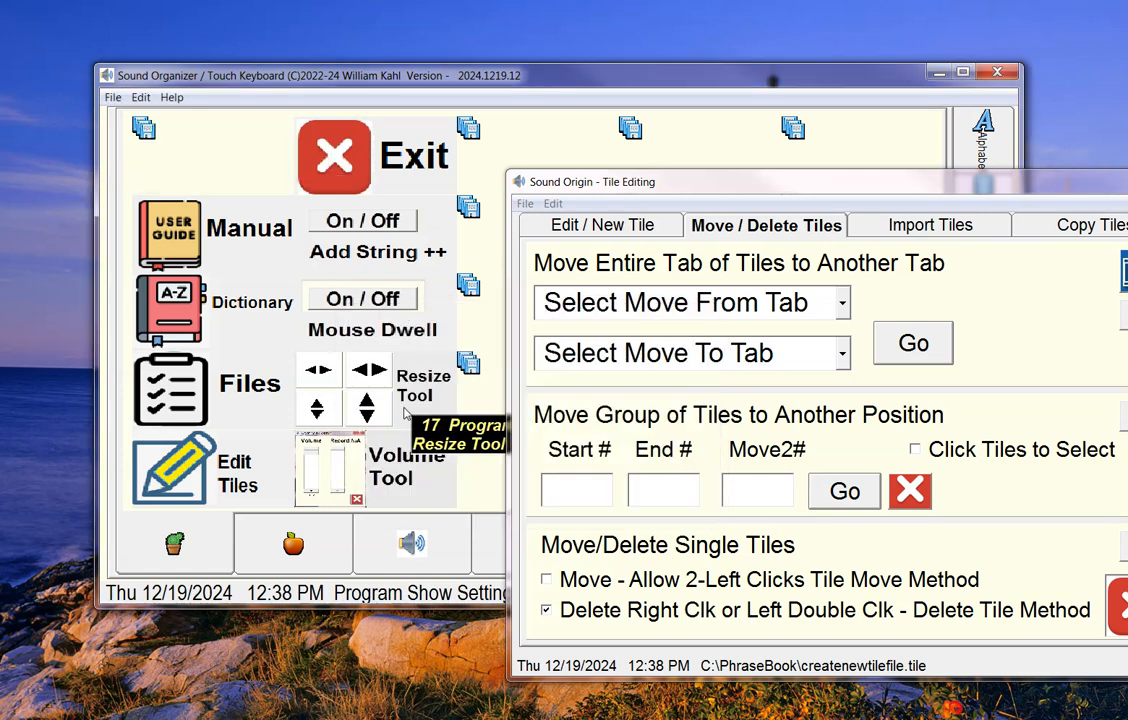
pyautogui.rightClick(345, 155)
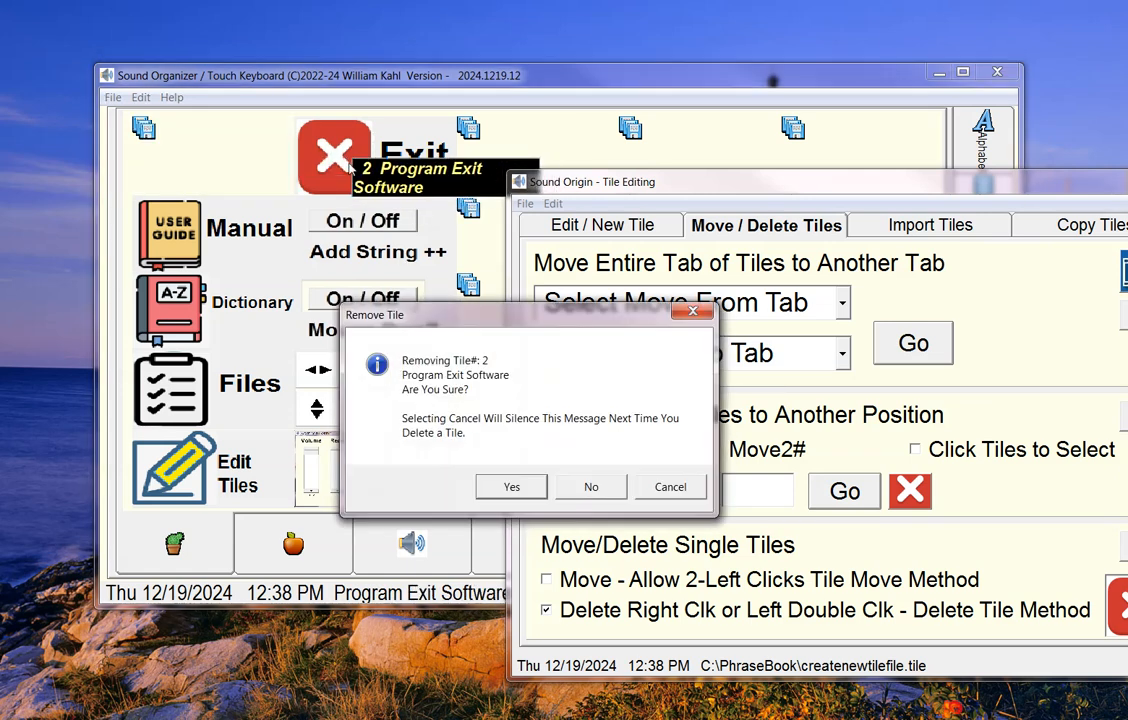
pyautogui.click(514, 485)
pyautogui.rightClick(190, 228)
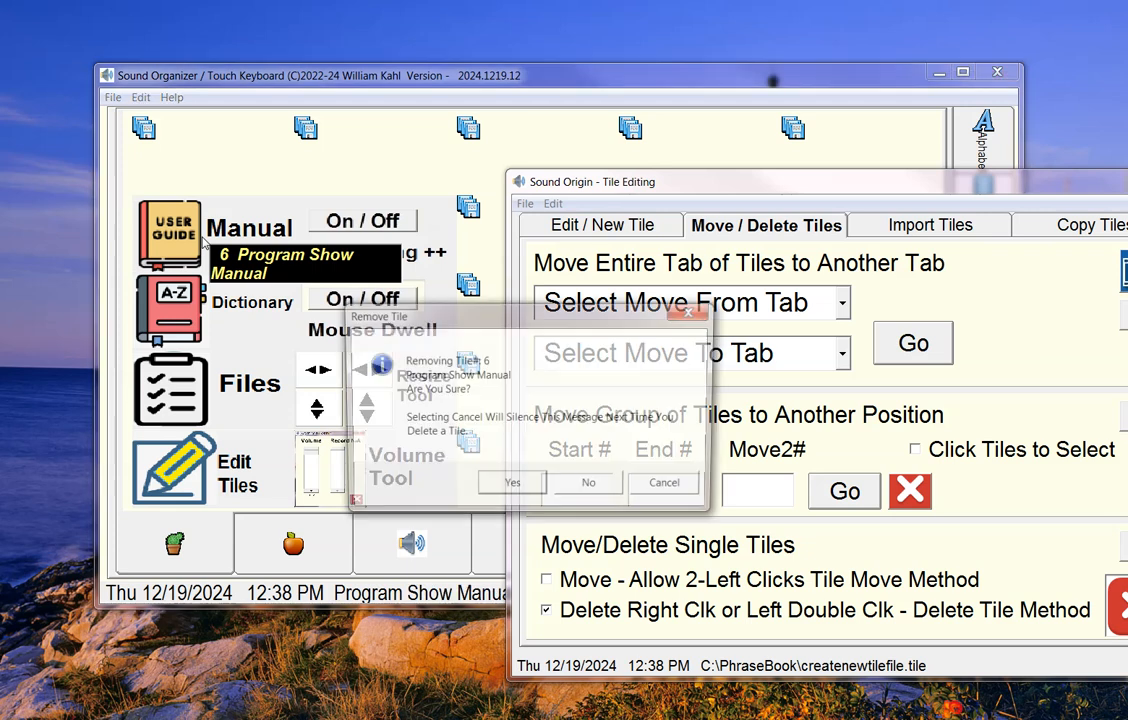
pyautogui.click(531, 487)
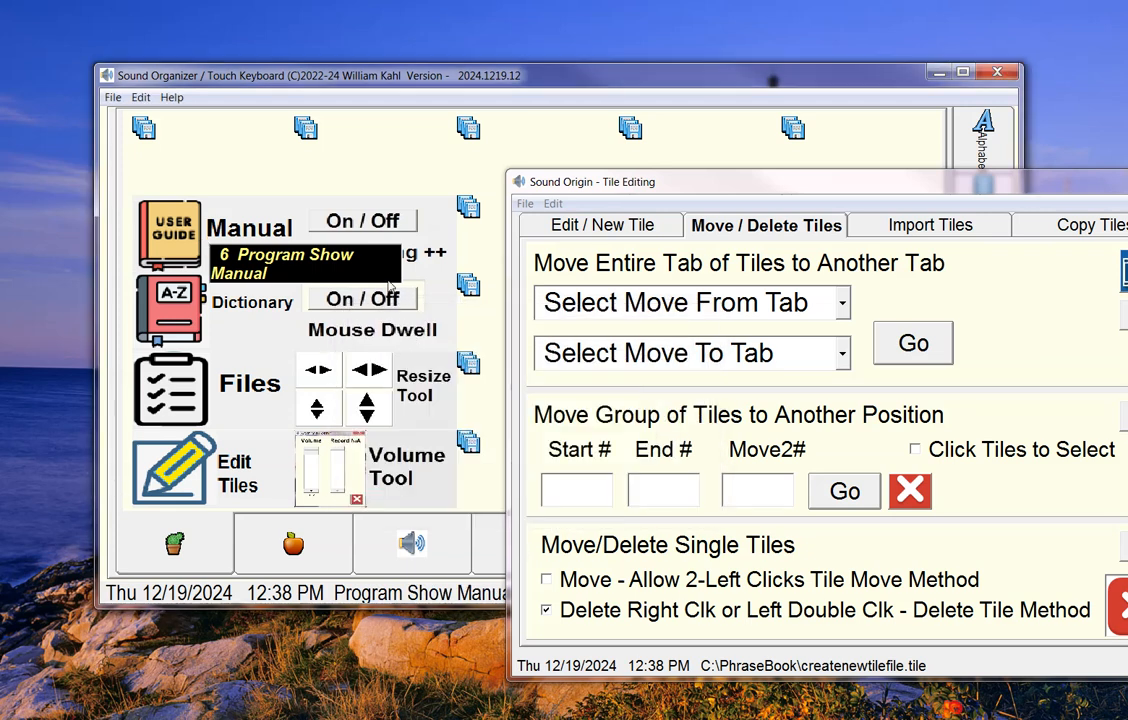
pyautogui.rightClick(357, 215)
pyautogui.click(515, 485)
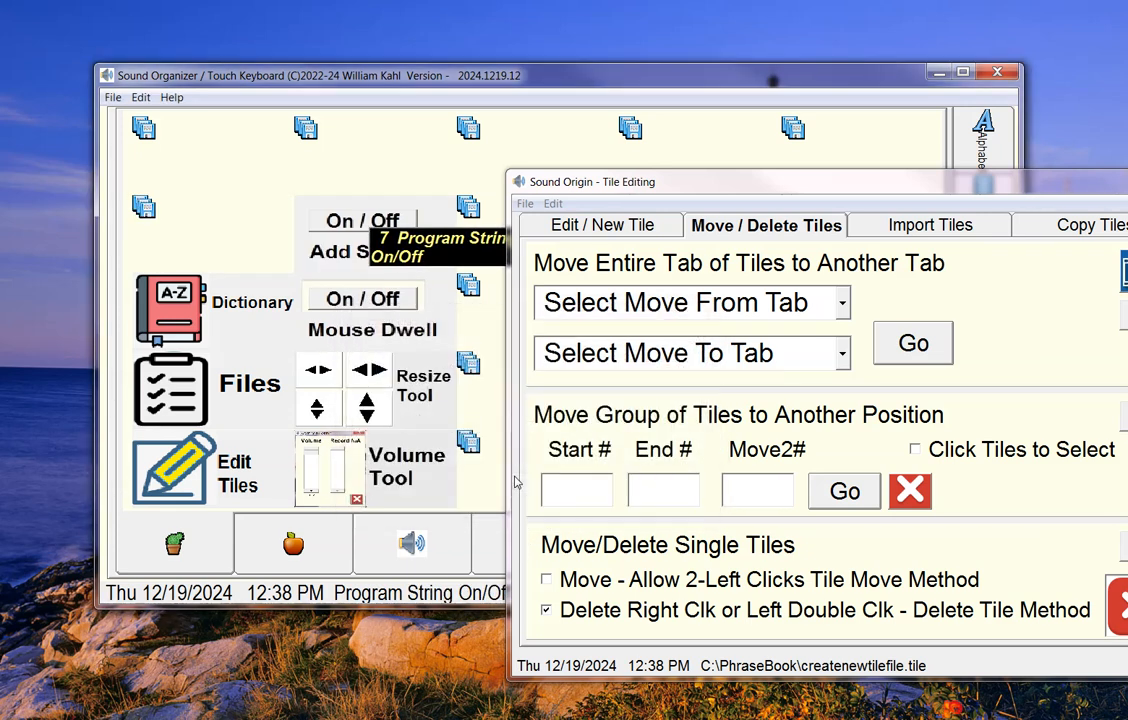
# - Delete the Dictionary, Mouse Dwell and Files tiles from the first tile tab
pyautogui.rightClick(175, 305)
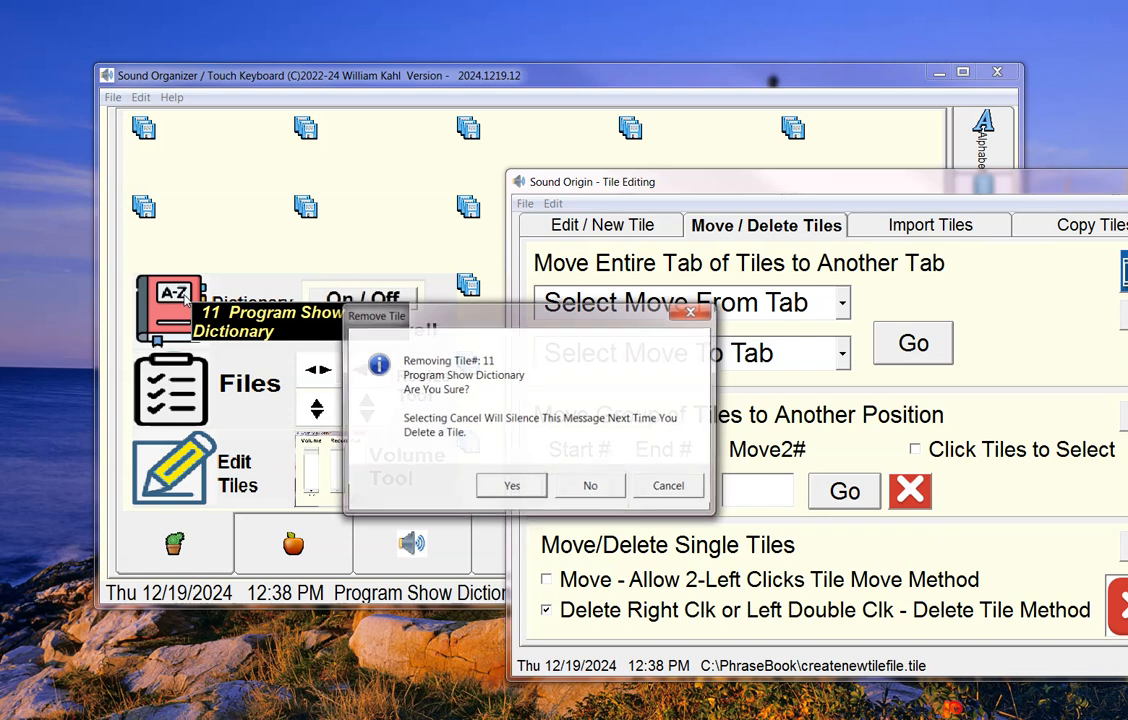
pyautogui.click(516, 485)
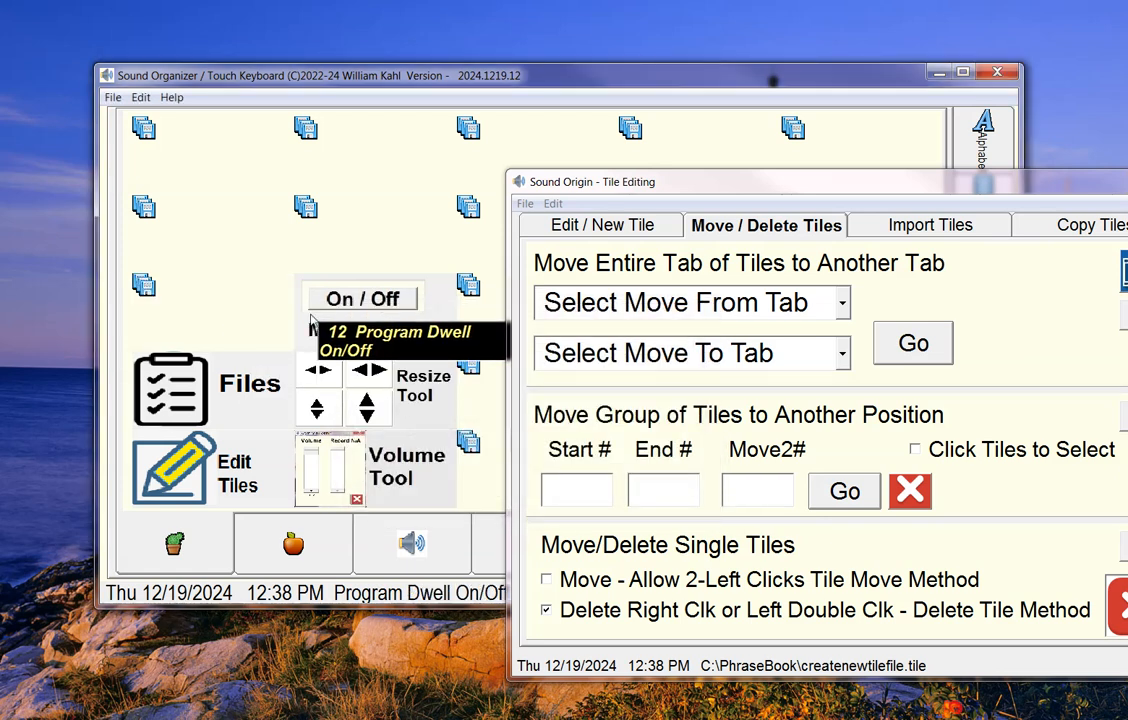
pyautogui.rightClick(314, 330)
pyautogui.click(520, 484)
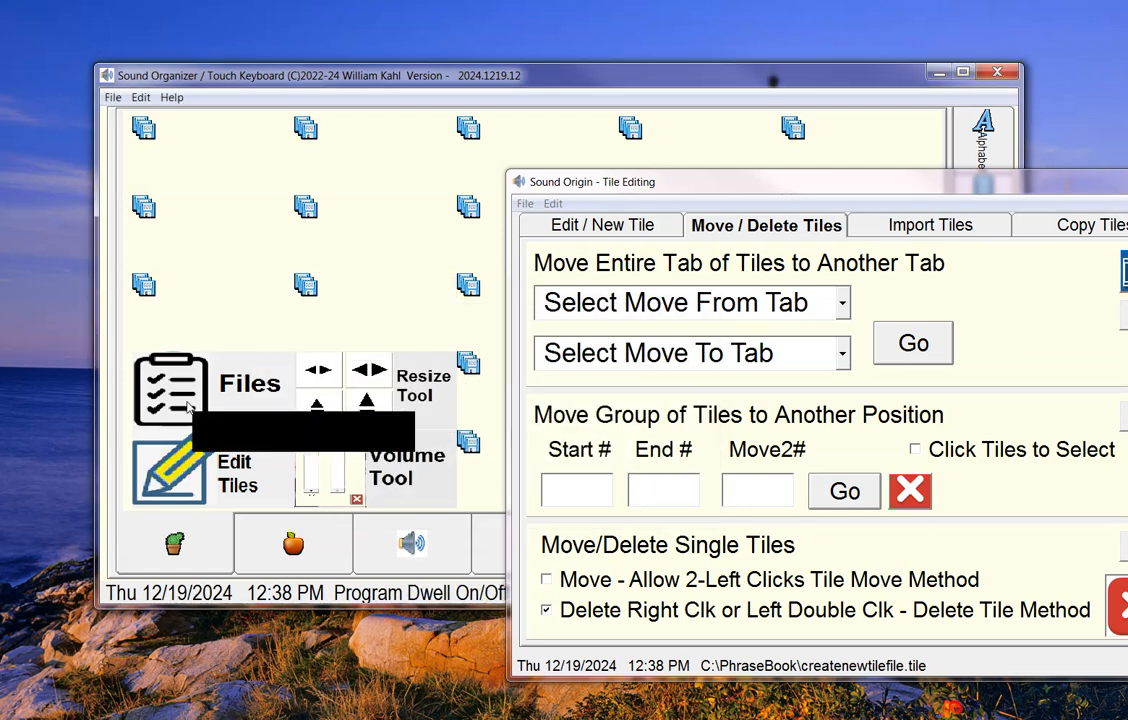
pyautogui.rightClick(193, 400)
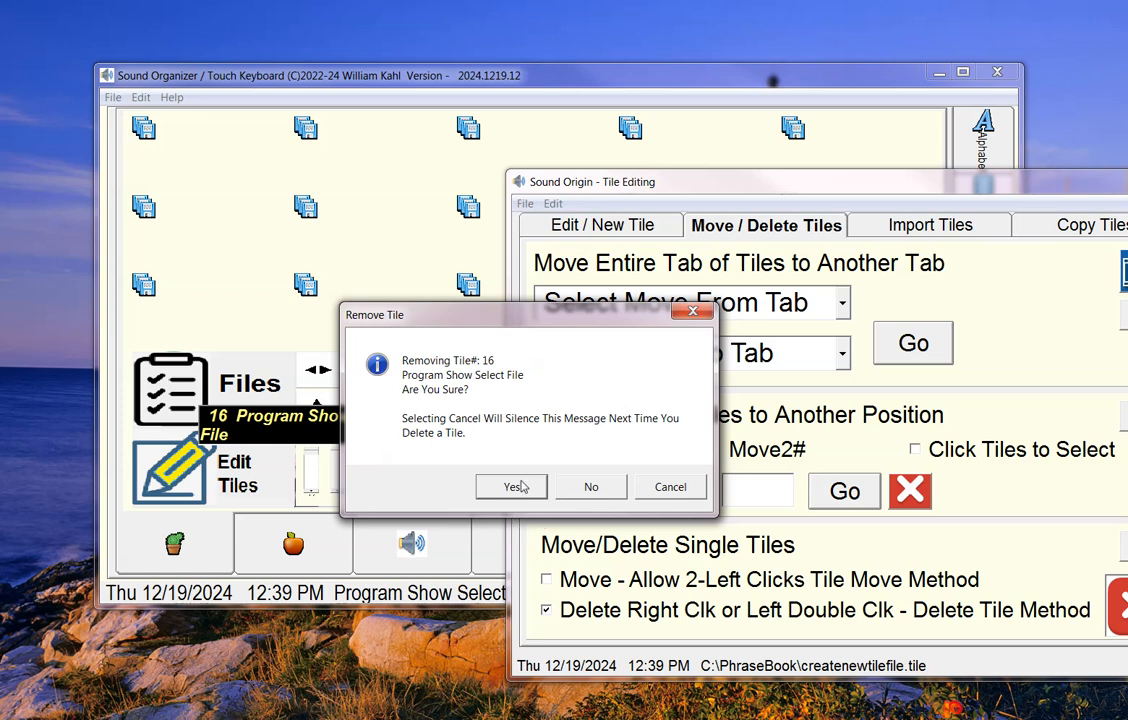
pyautogui.click(512, 483)
# - Delete the Resize Tool, Edit Tiles and Volume Tool tiles, and close the Tile Editor
pyautogui.rightClick(355, 376)
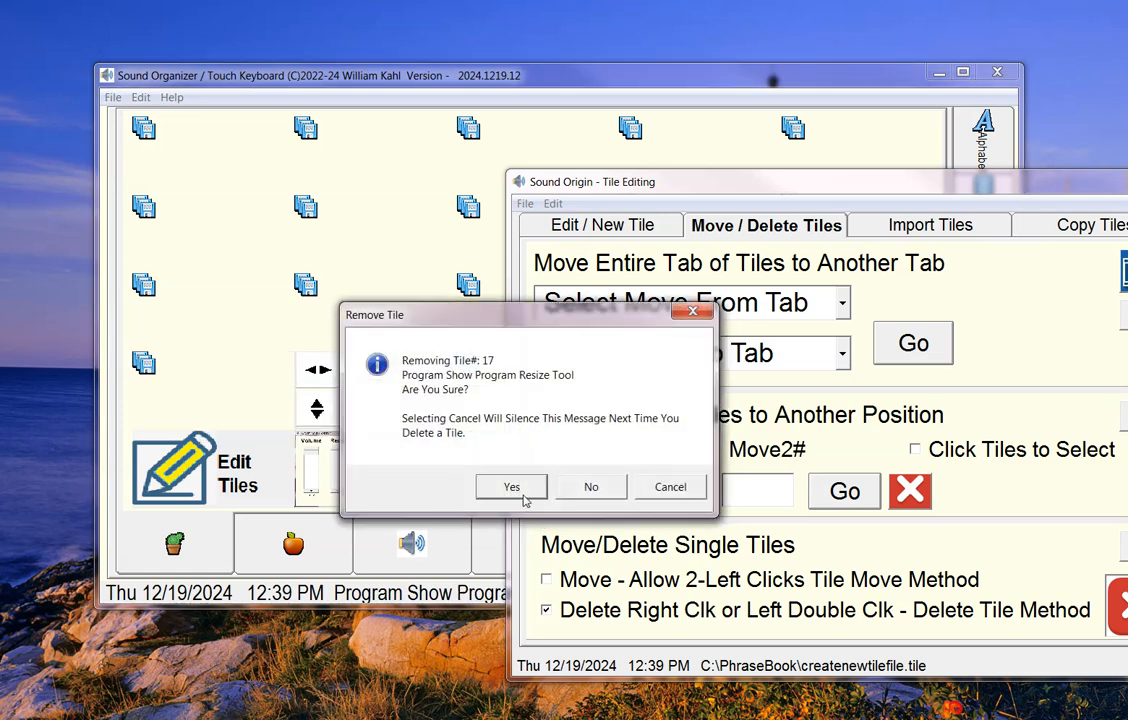
pyautogui.click(513, 486)
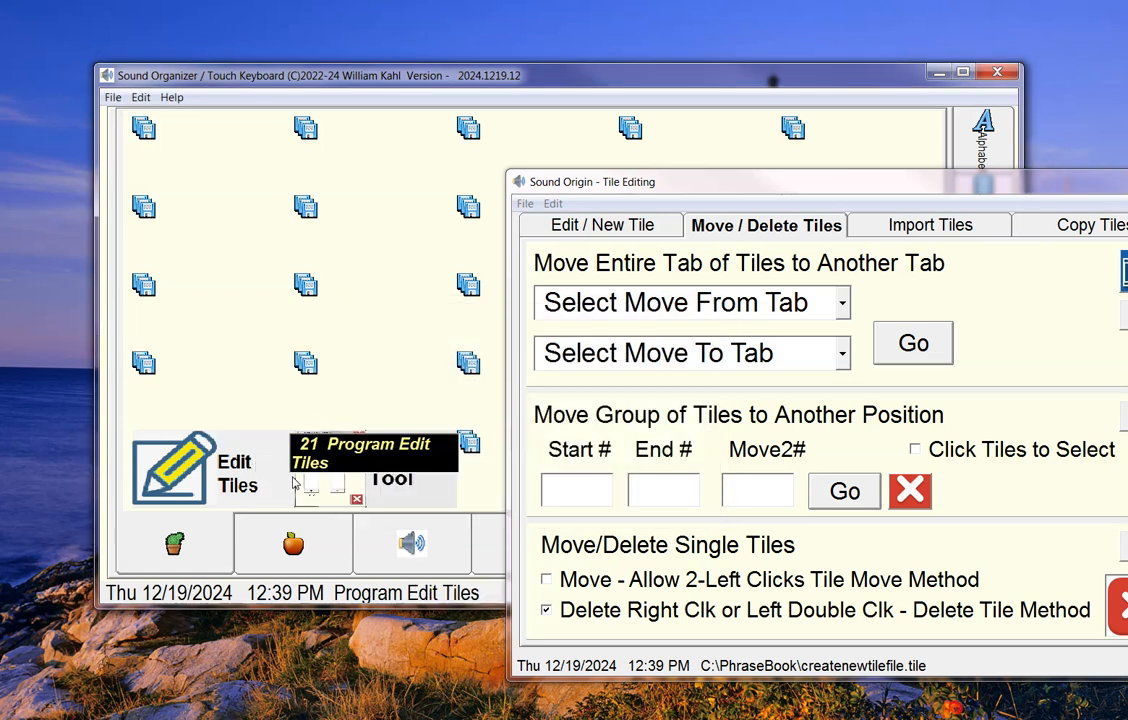
pyautogui.rightClick(243, 460)
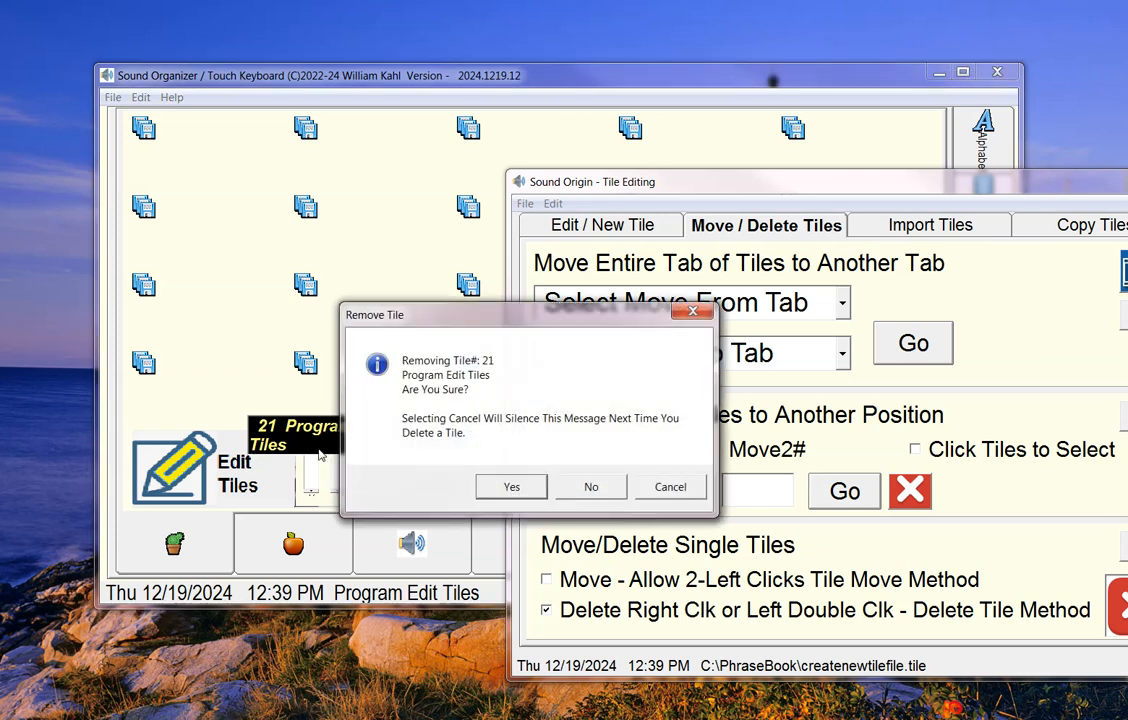
pyautogui.click(508, 495)
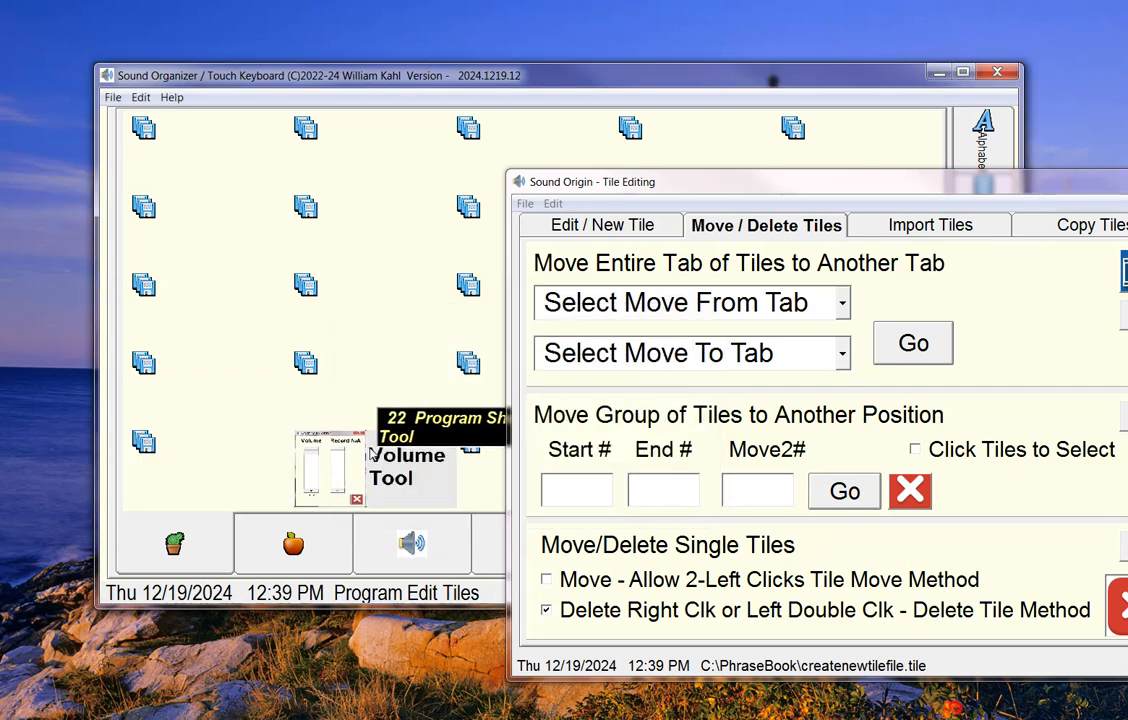
pyautogui.rightClick(370, 454)
pyautogui.click(518, 487)
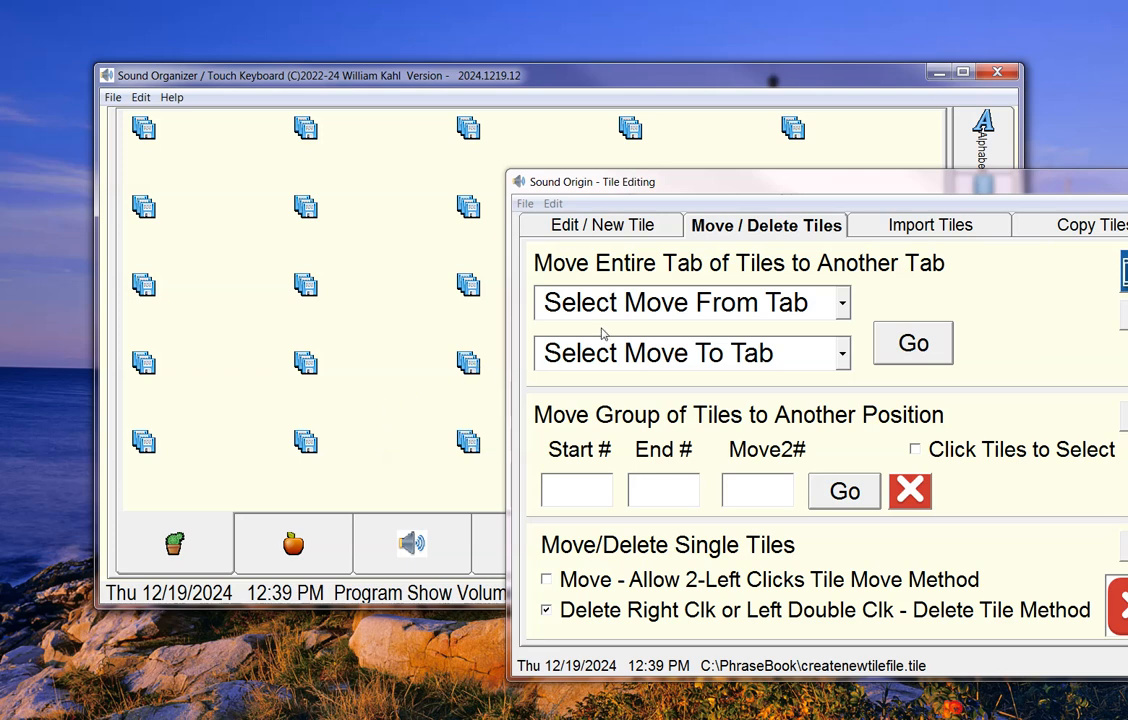
pyautogui.moveTo(1006, 189); pyautogui.dragTo(763, 183)
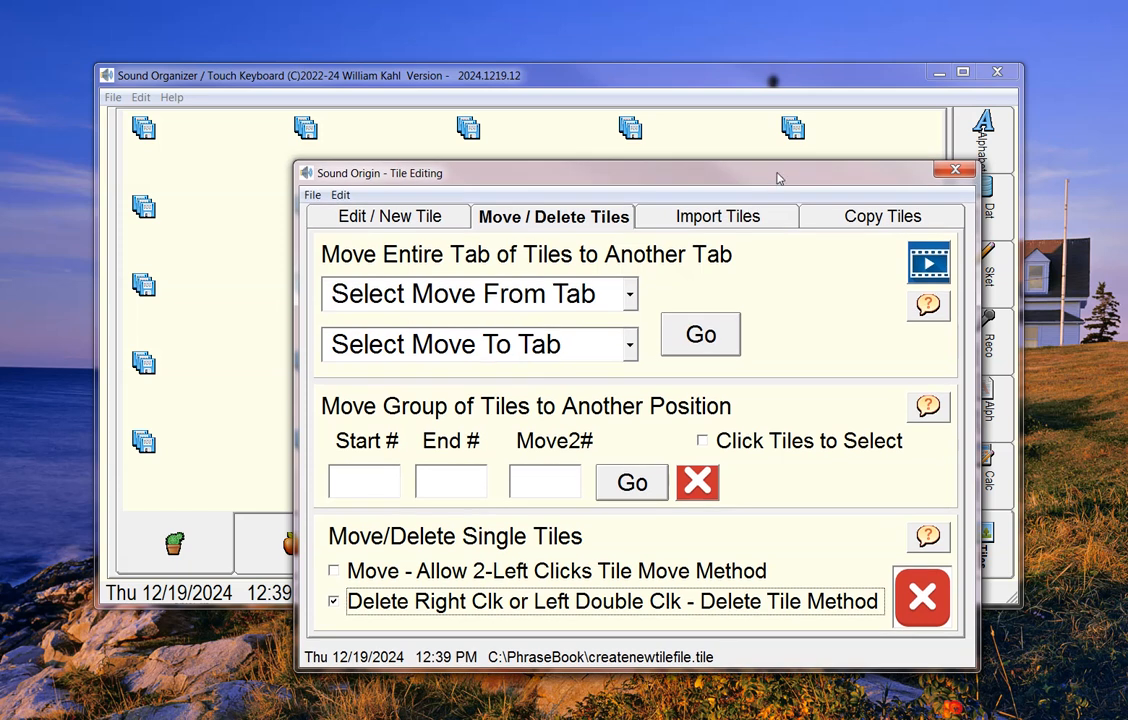
pyautogui.click(954, 172)
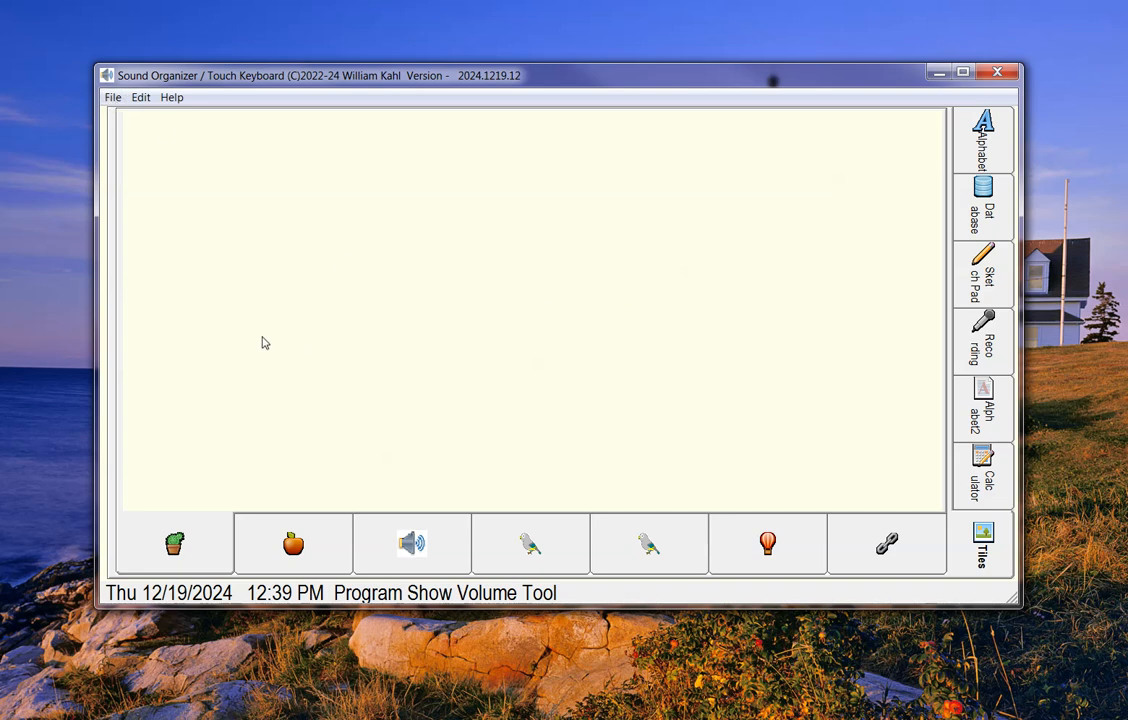
# - Set the tile layout to 3 rows and 3 columns in the program settings
pyautogui.click(111, 99)
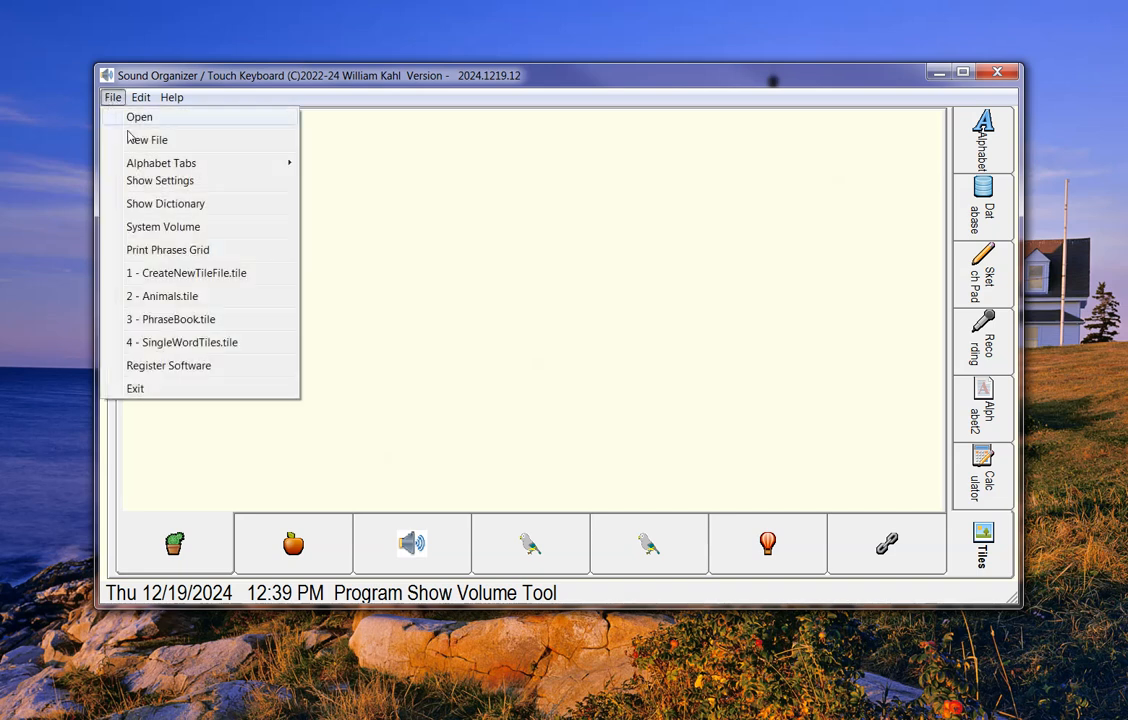
pyautogui.click(160, 181)
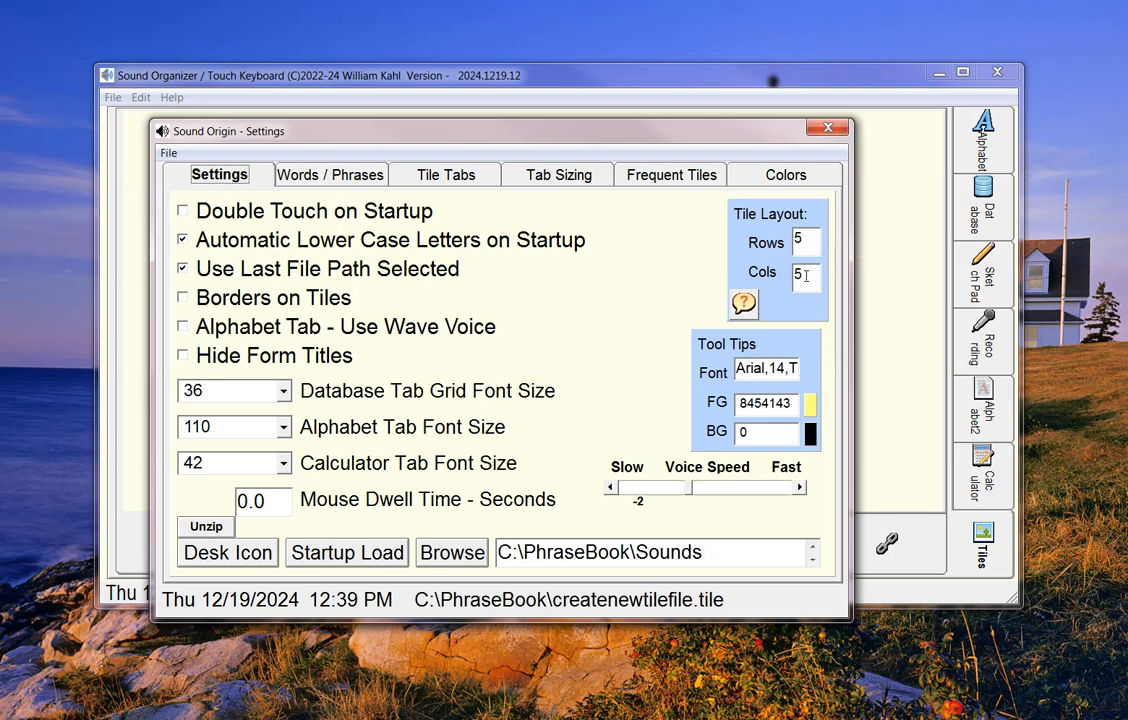
pyautogui.doubleClick(813, 237)
pyautogui.write('3')
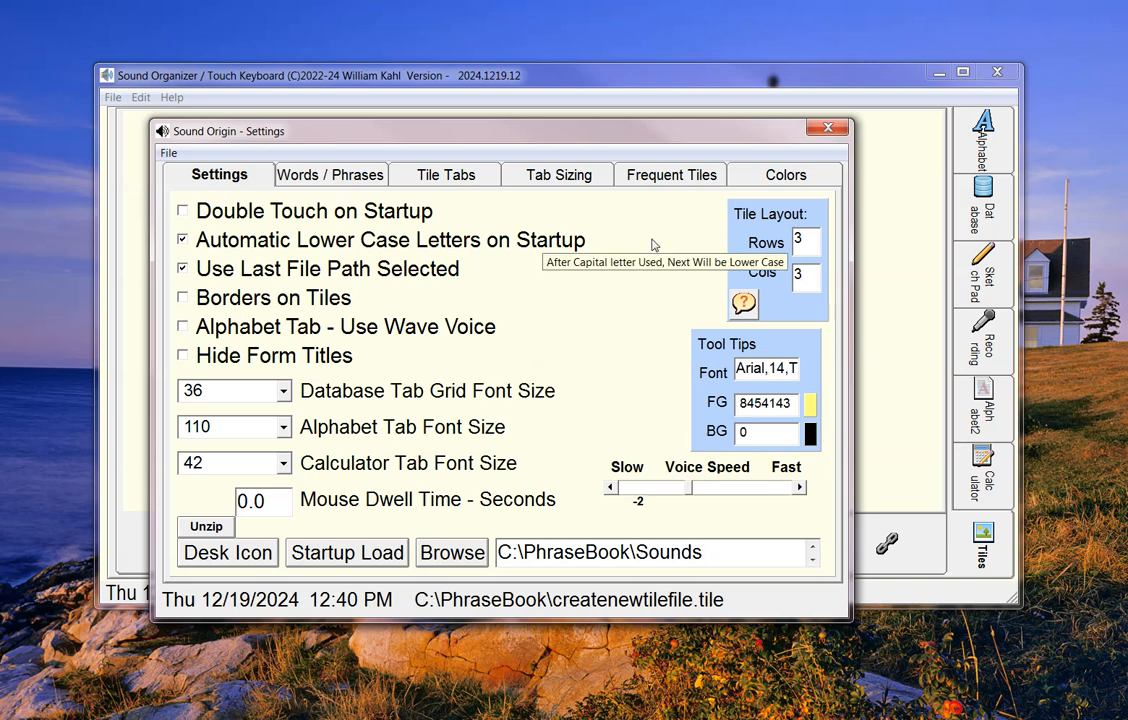
# - Label the first horizontal tile tab Cat and the second one Dog in the program settings
pyautogui.click(329, 176)
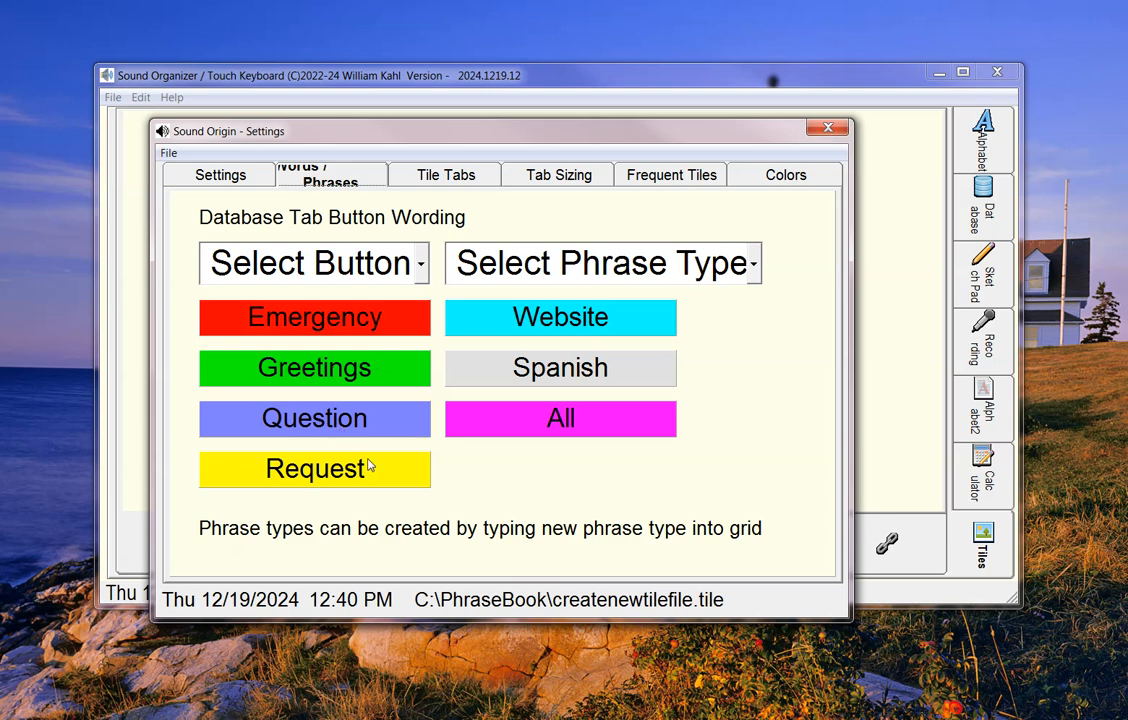
pyautogui.click(434, 180)
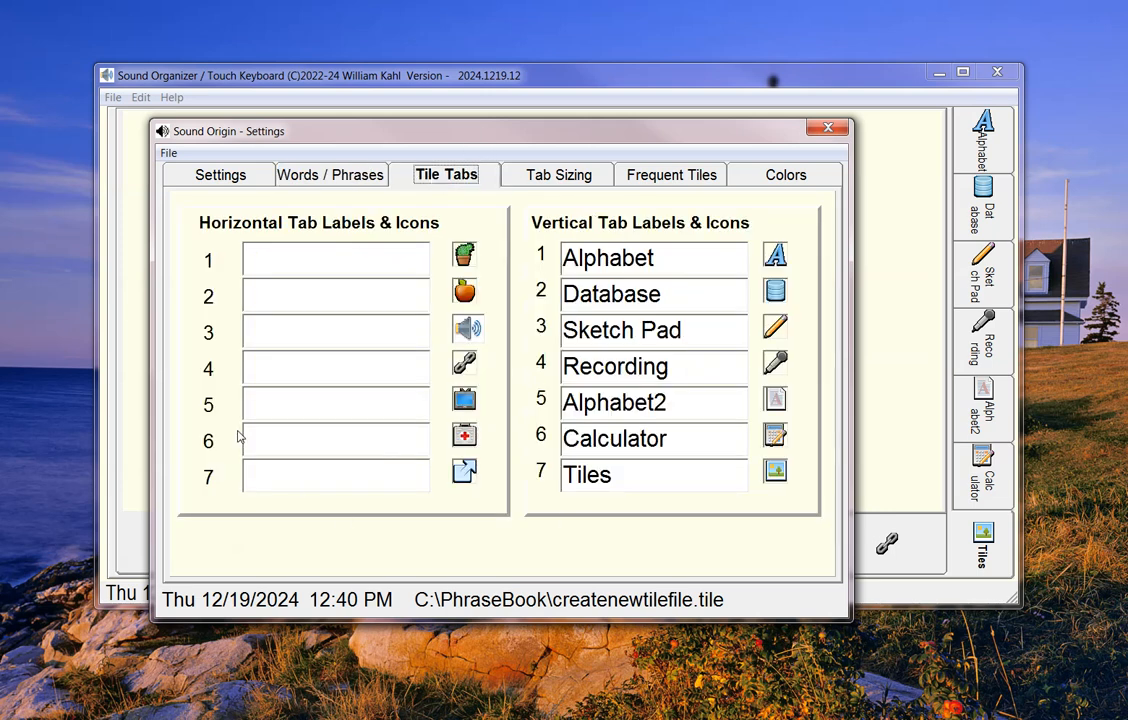
pyautogui.moveTo(347, 134); pyautogui.dragTo(585, 159)
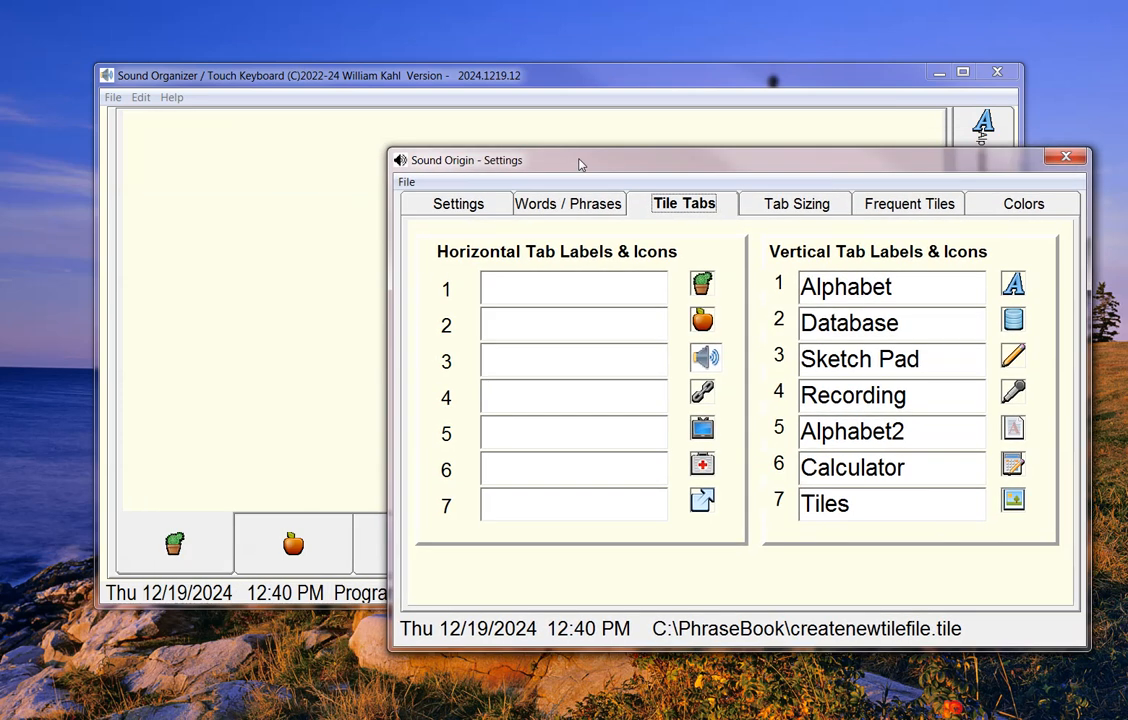
pyautogui.click(526, 289)
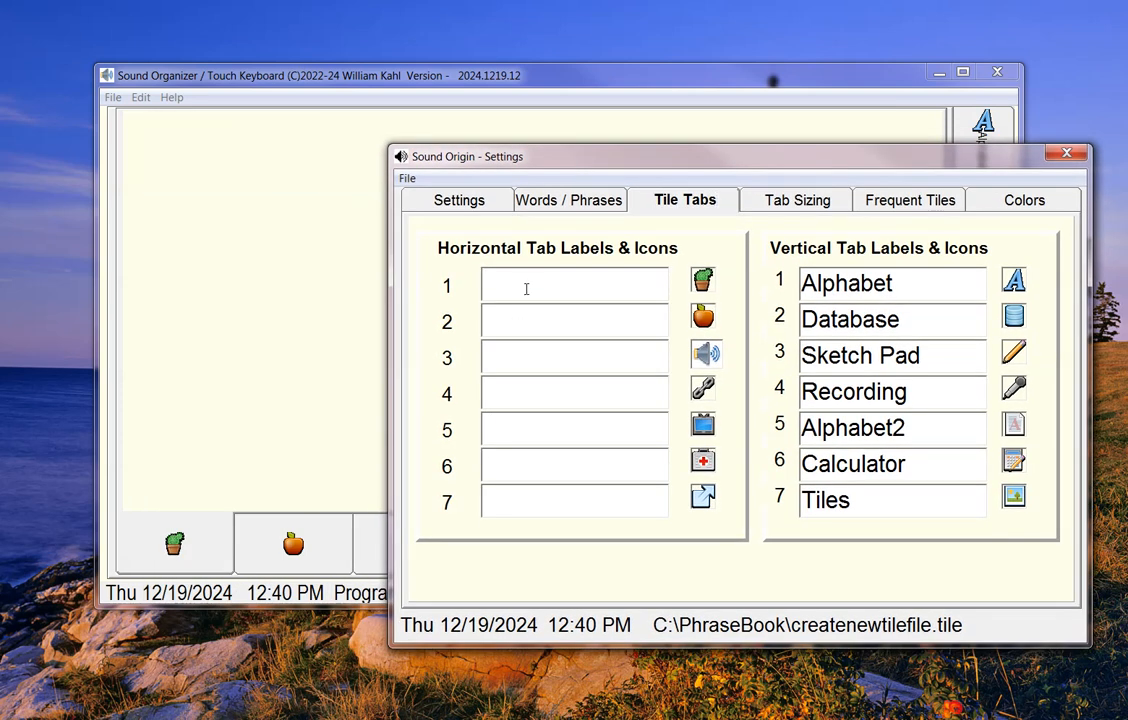
pyautogui.write('Cat')
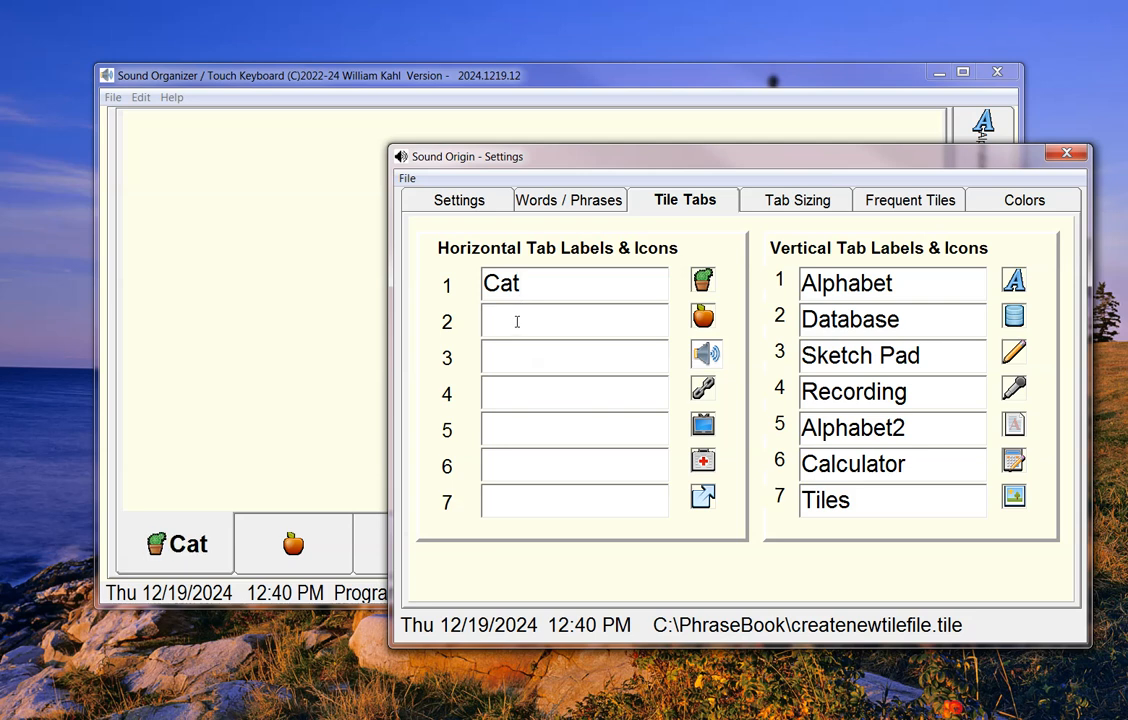
pyautogui.write('Dog')
pyautogui.click(509, 356)
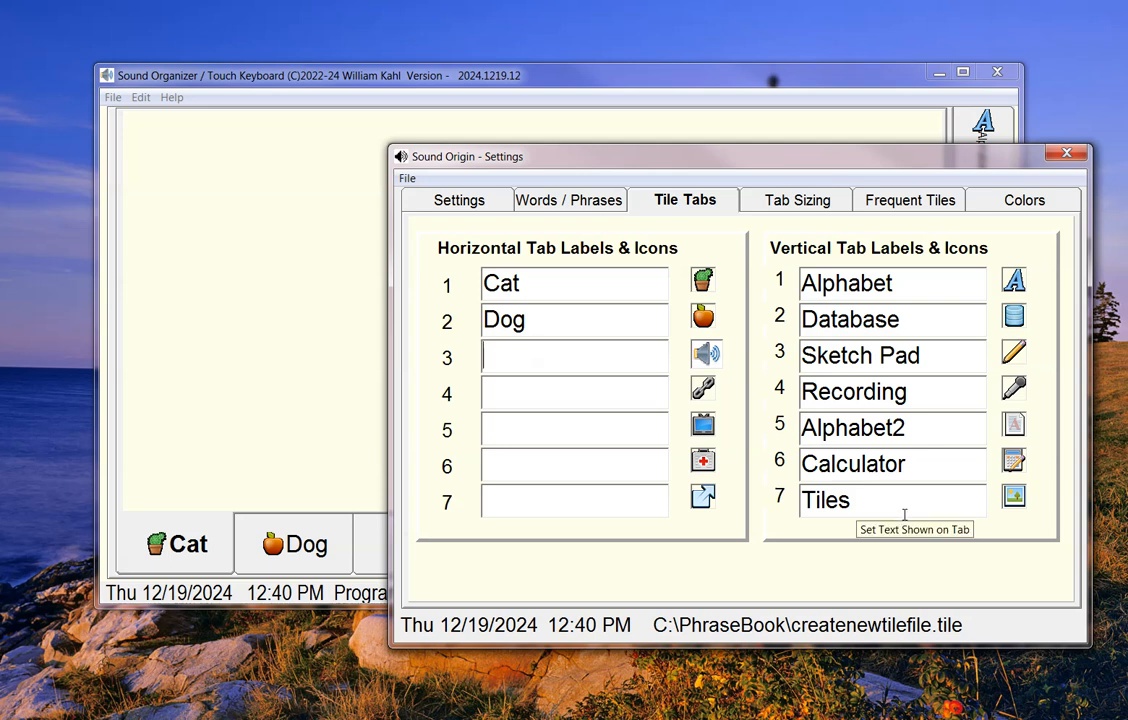
# - Examine the vertical tab labels and the tab position and strip size settings against the main window
pyautogui.moveTo(882, 160); pyautogui.dragTo(697, 171)
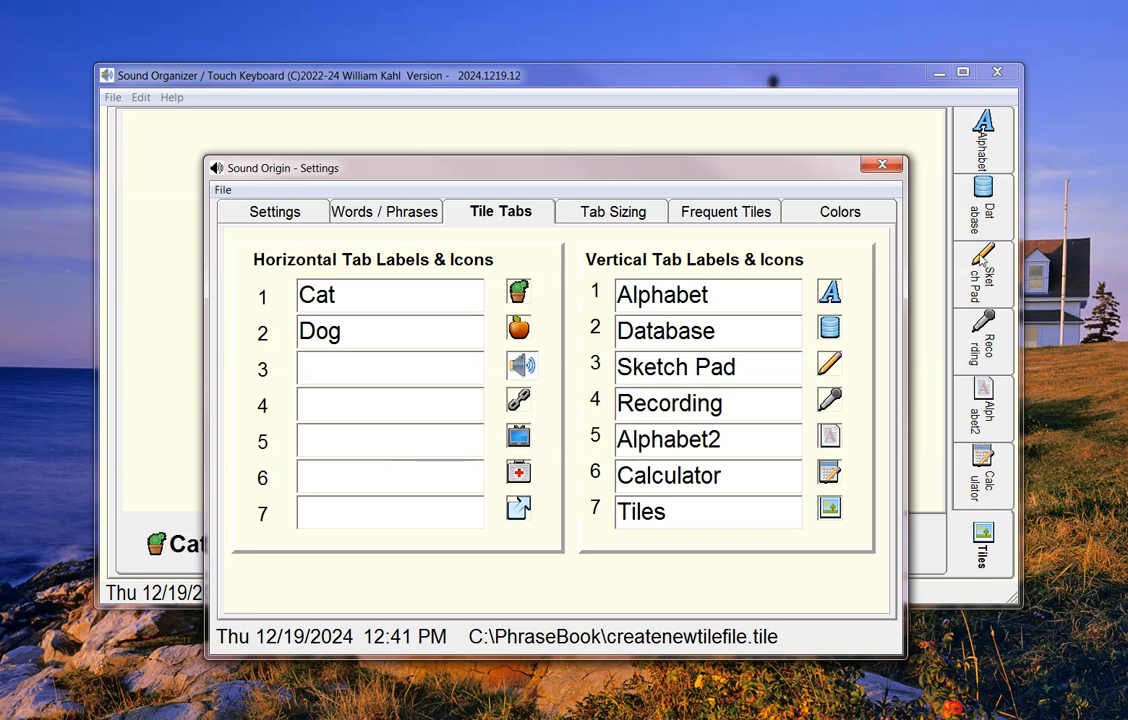
pyautogui.moveTo(573, 174); pyautogui.dragTo(668, 181)
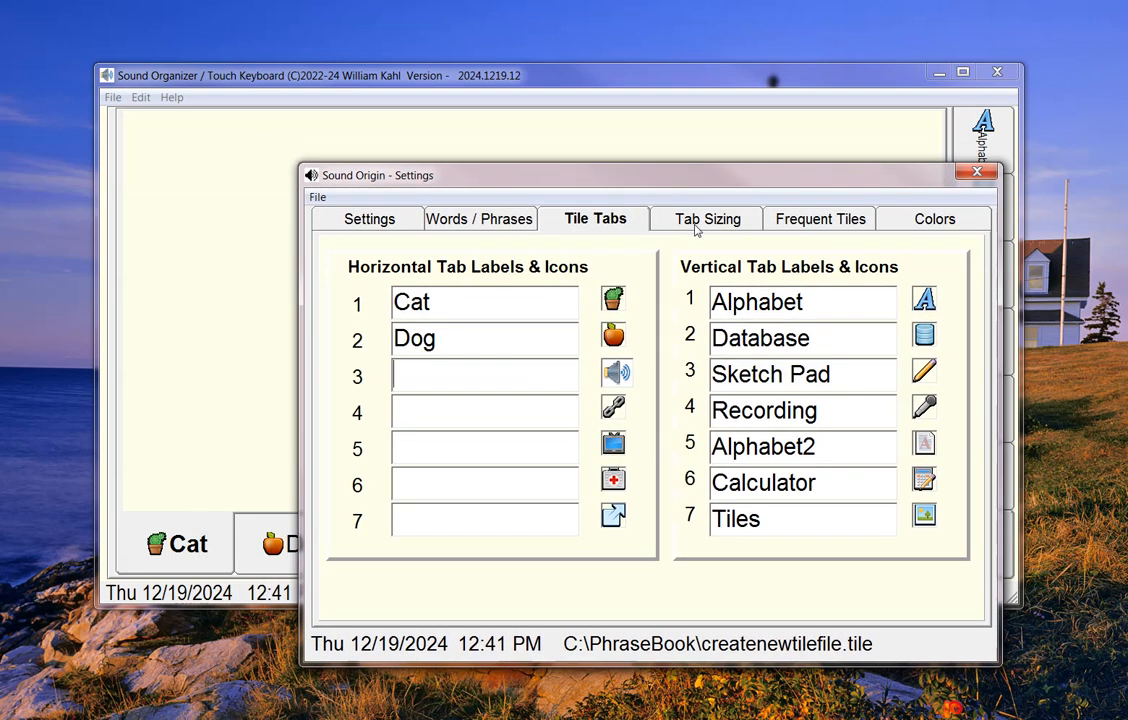
pyautogui.click(692, 227)
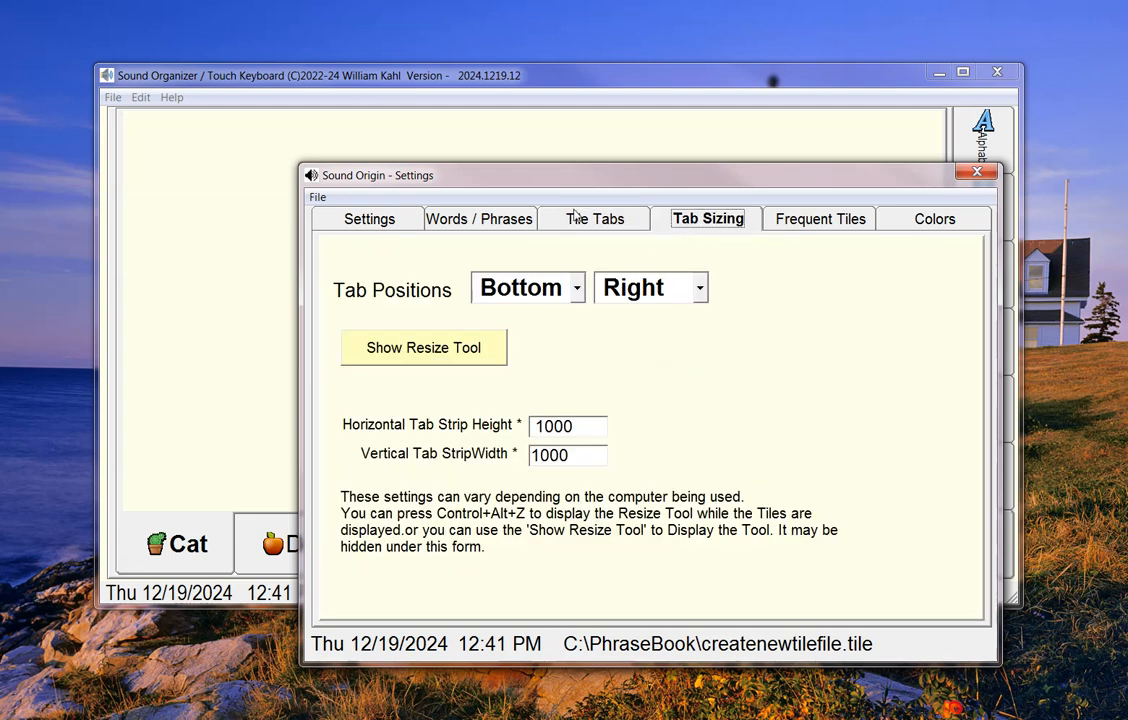
pyautogui.moveTo(557, 170); pyautogui.dragTo(735, 178)
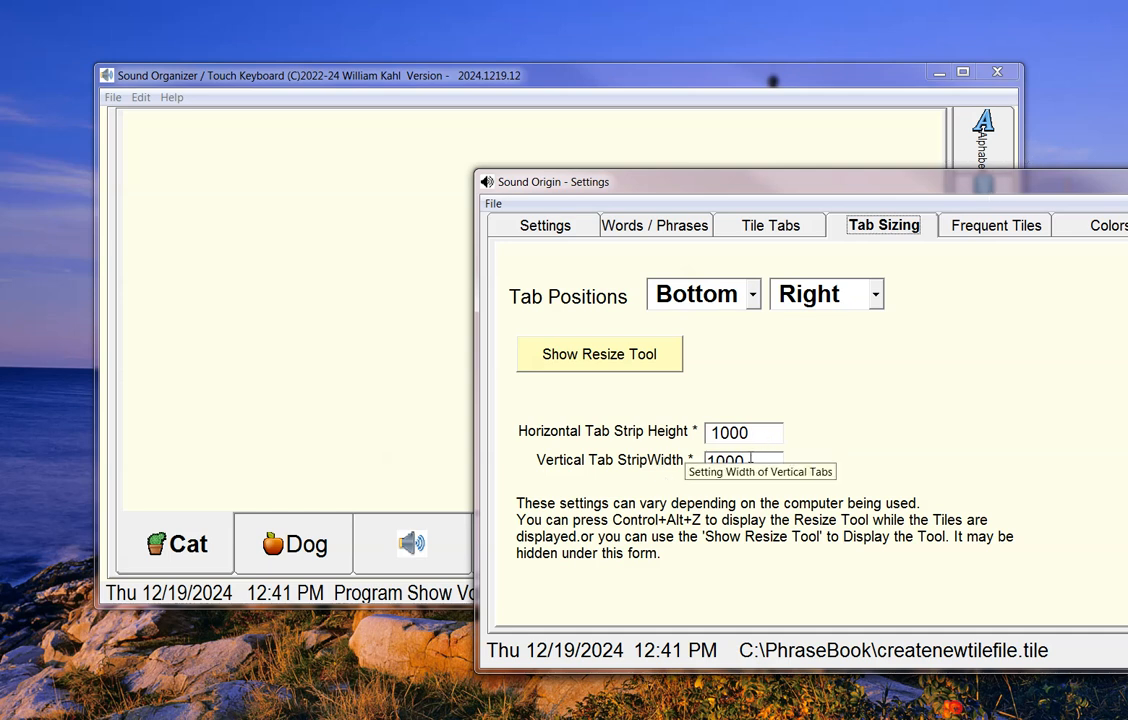
pyautogui.moveTo(727, 192); pyautogui.dragTo(653, 605)
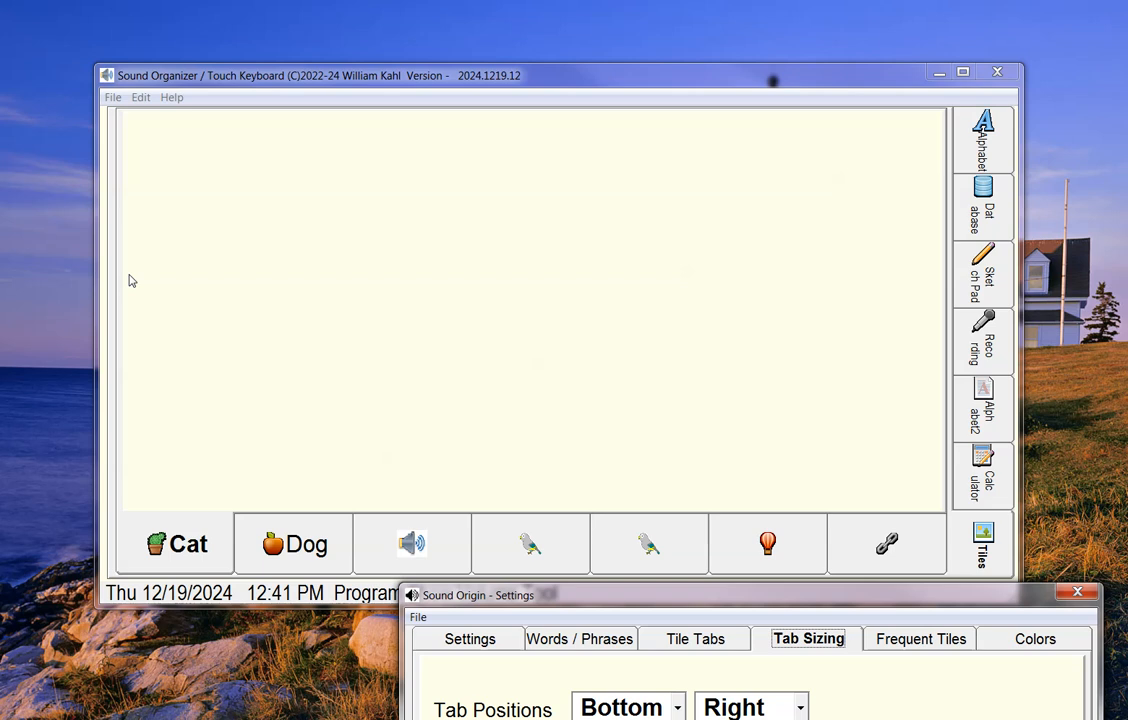
pyautogui.moveTo(760, 594); pyautogui.dragTo(743, 189)
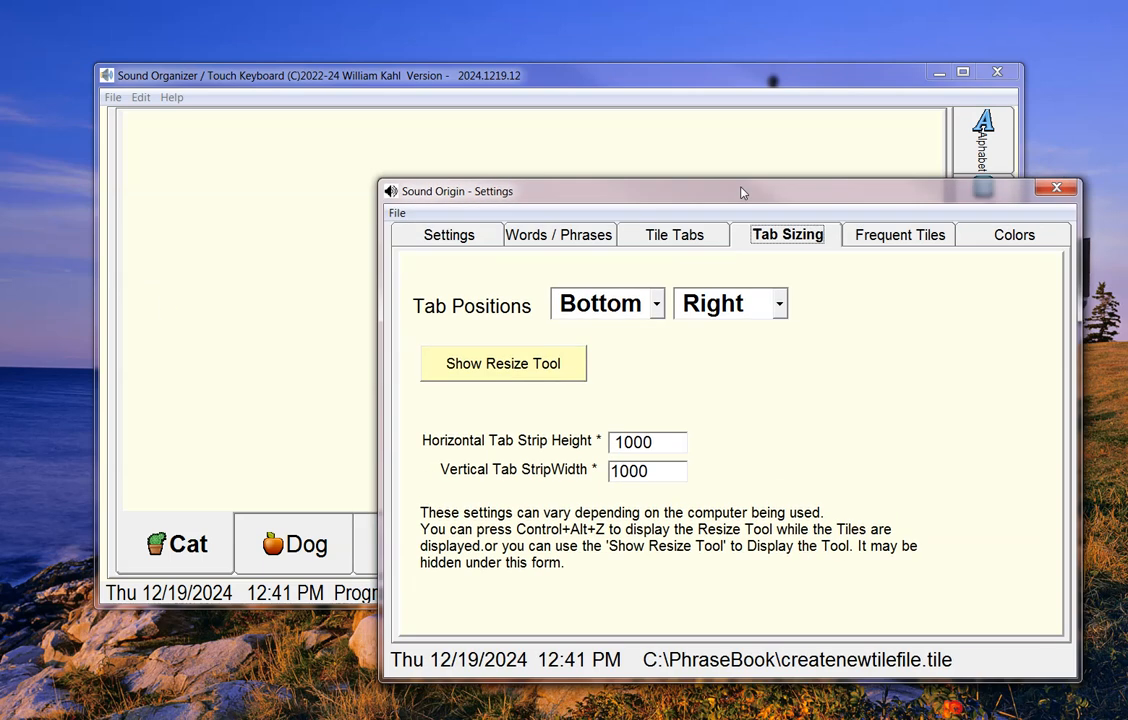
# - Set the start tile position for displaying frequent tiles to 45
pyautogui.click(884, 237)
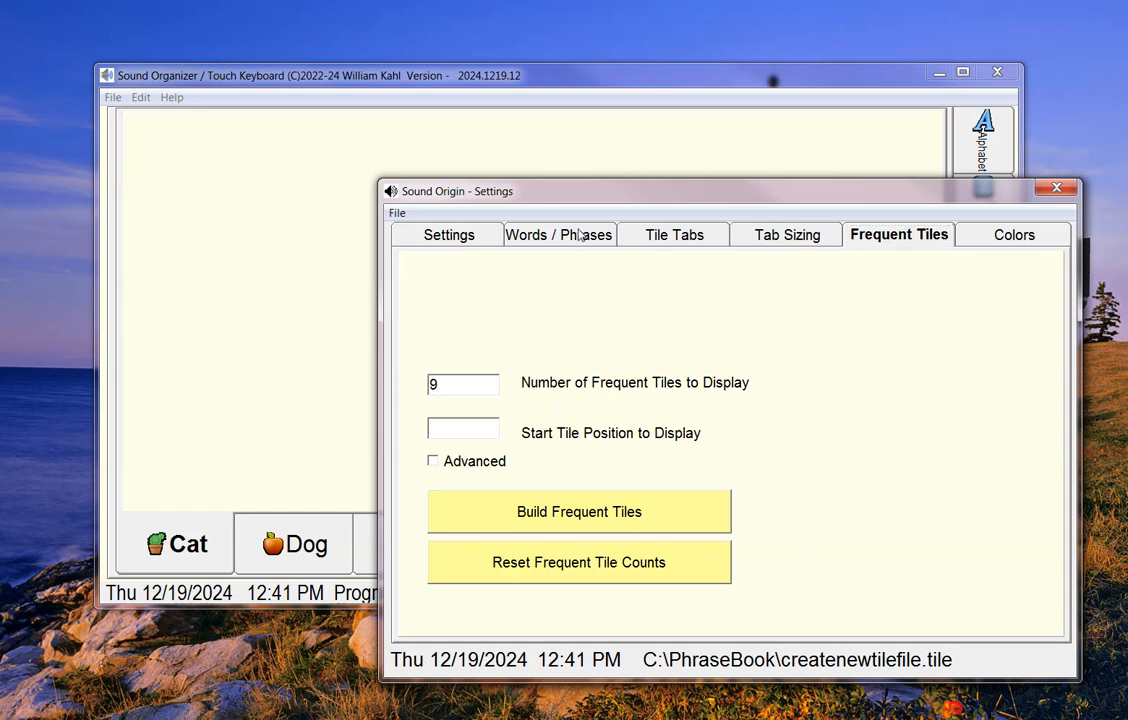
pyautogui.moveTo(604, 193); pyautogui.dragTo(762, 255)
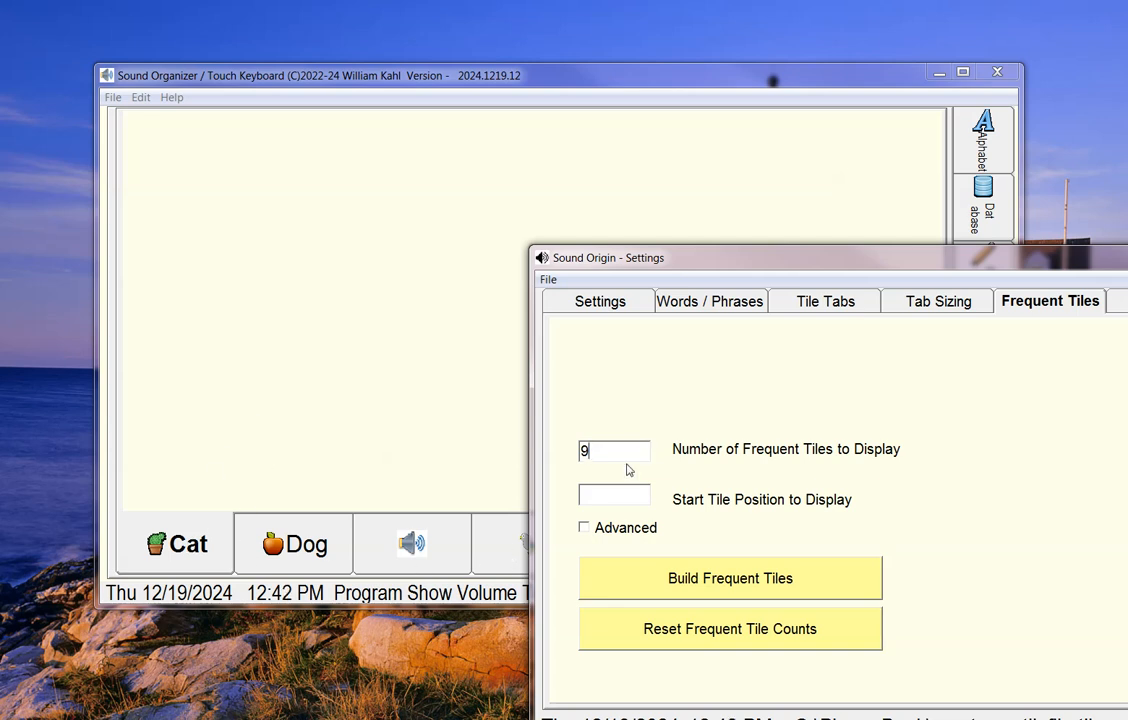
pyautogui.click(608, 492)
pyautogui.write('45')
pyautogui.moveTo(949, 260); pyautogui.dragTo(785, 167)
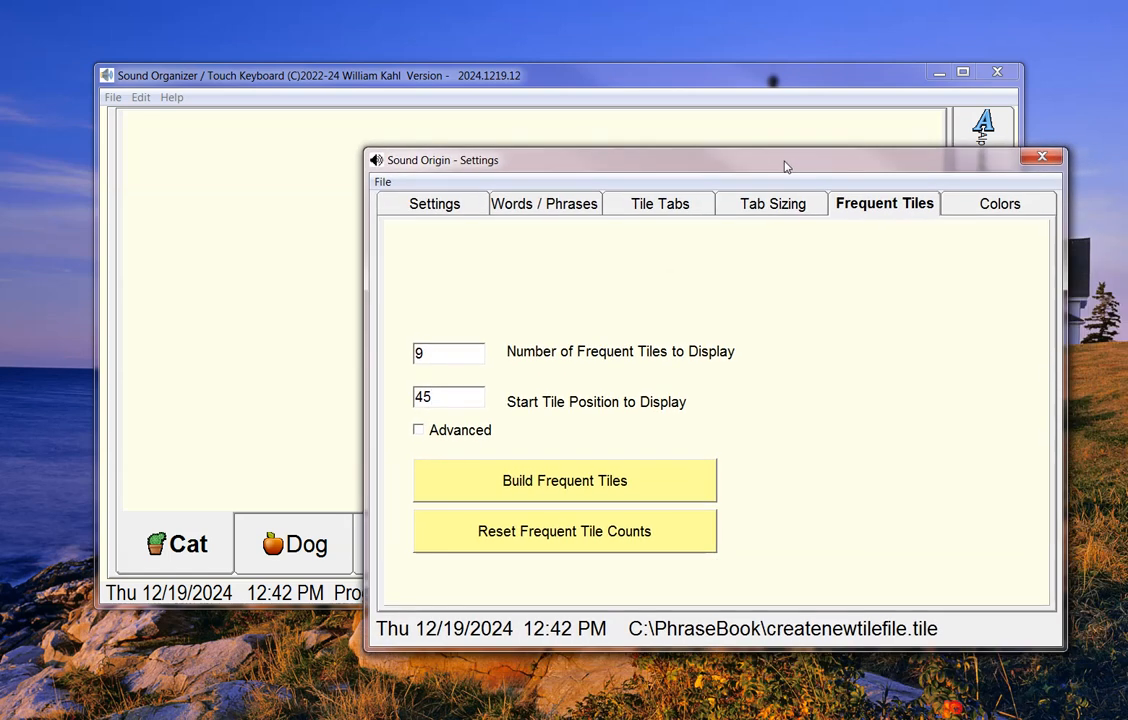
# - Review the color settings, close the program settings and acknowledge the close and reopen notice
pyautogui.click(975, 206)
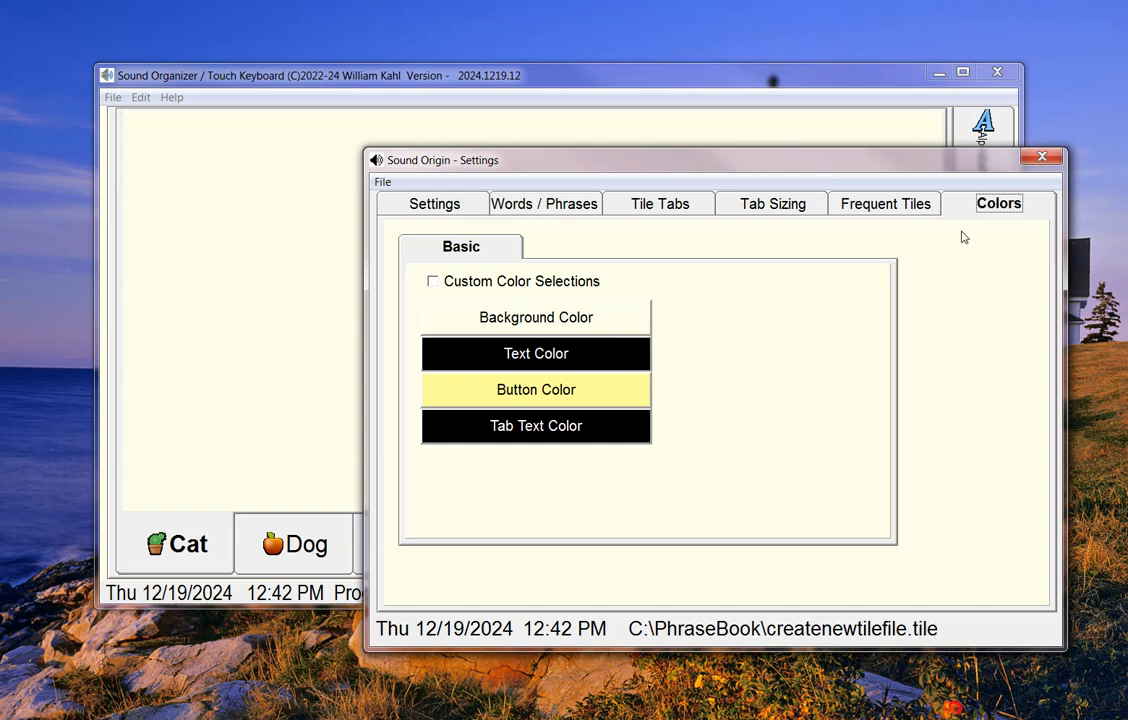
pyautogui.click(1042, 160)
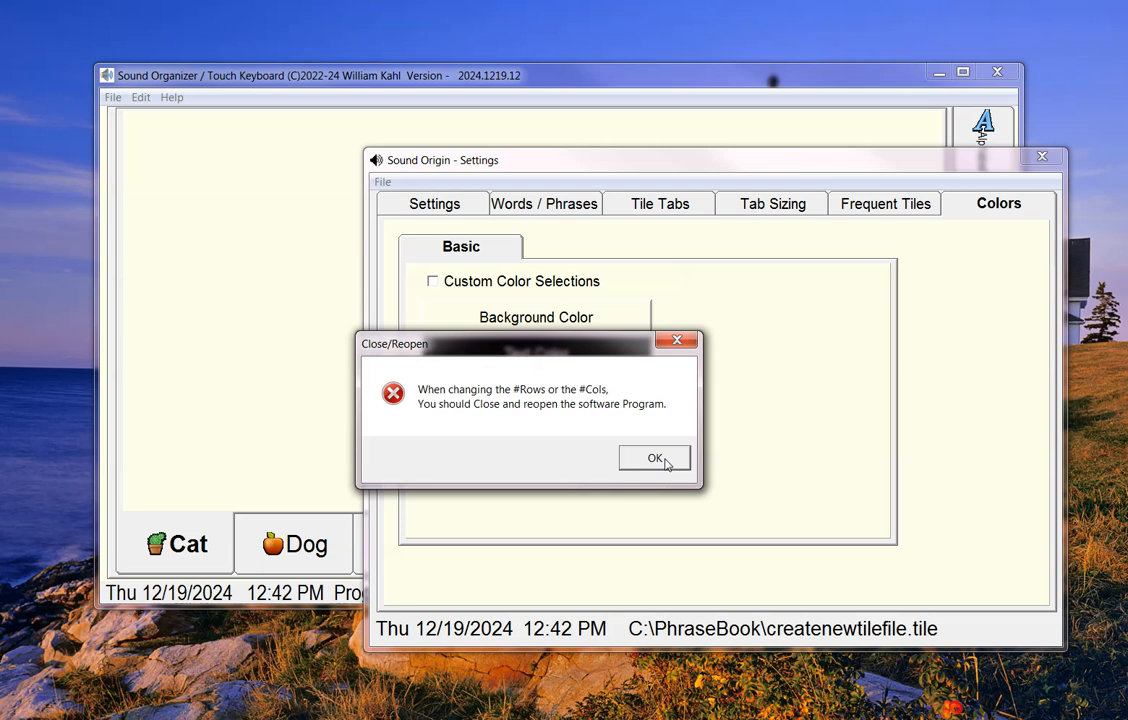
pyautogui.click(666, 462)
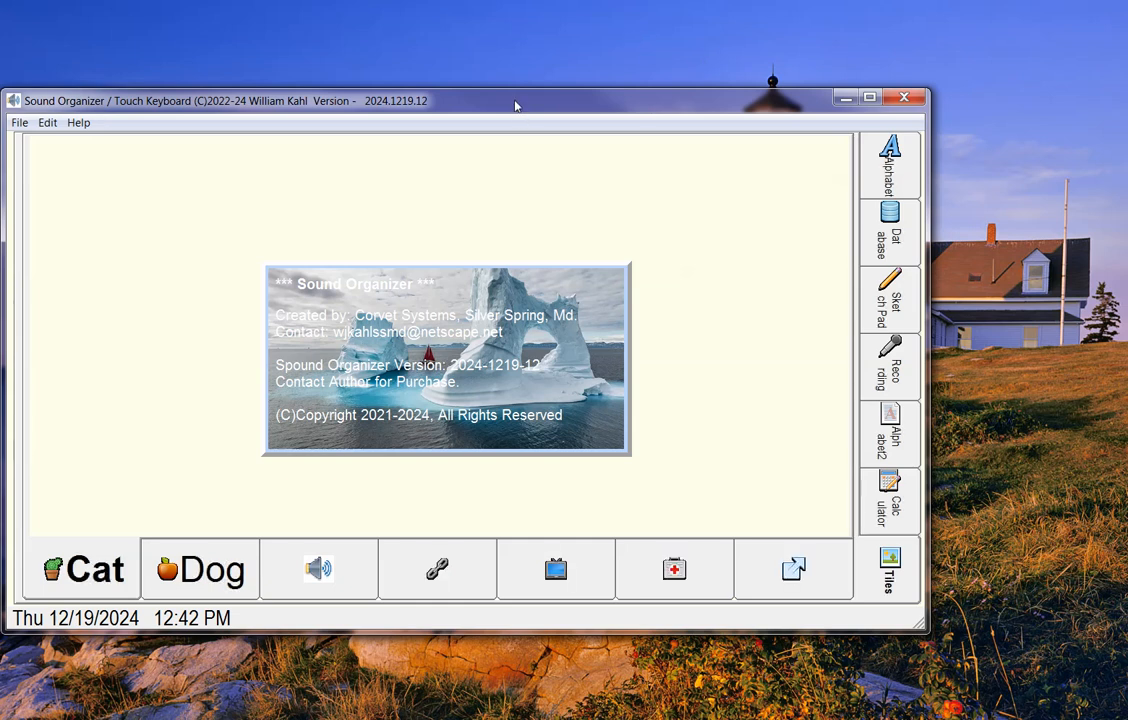
# - Dismiss the splash screen, open the Tile Editor and enter tile number 1 for a new tile
pyautogui.moveTo(516, 104); pyautogui.dragTo(602, 103)
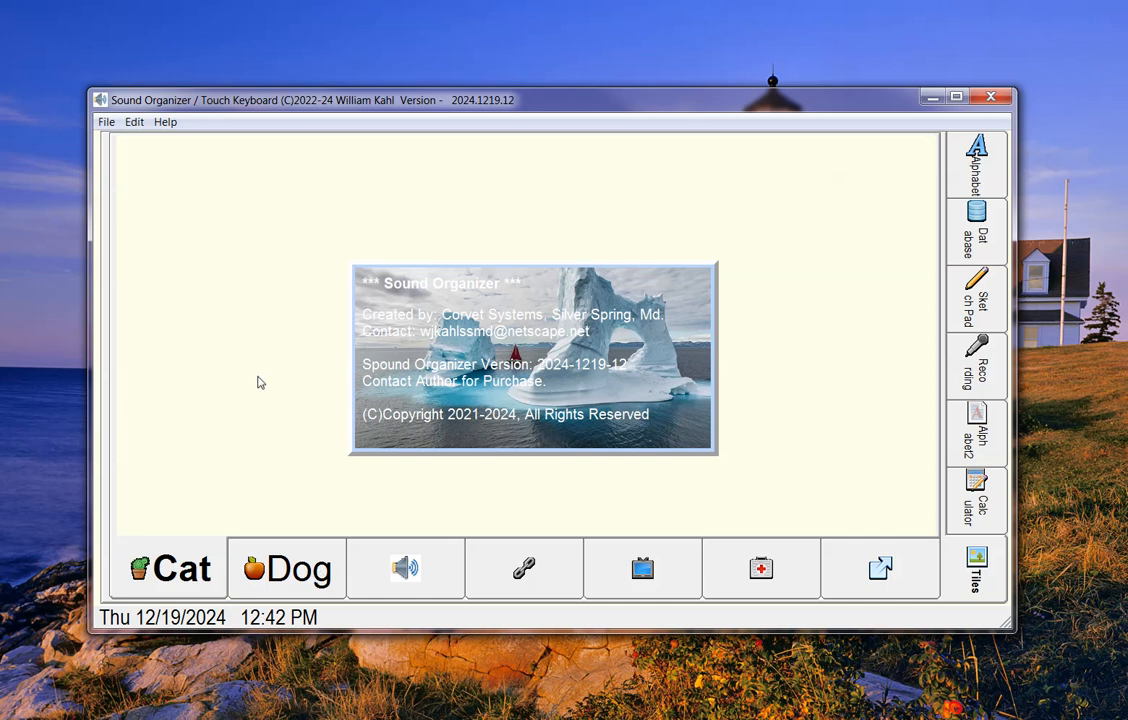
pyautogui.click(540, 380)
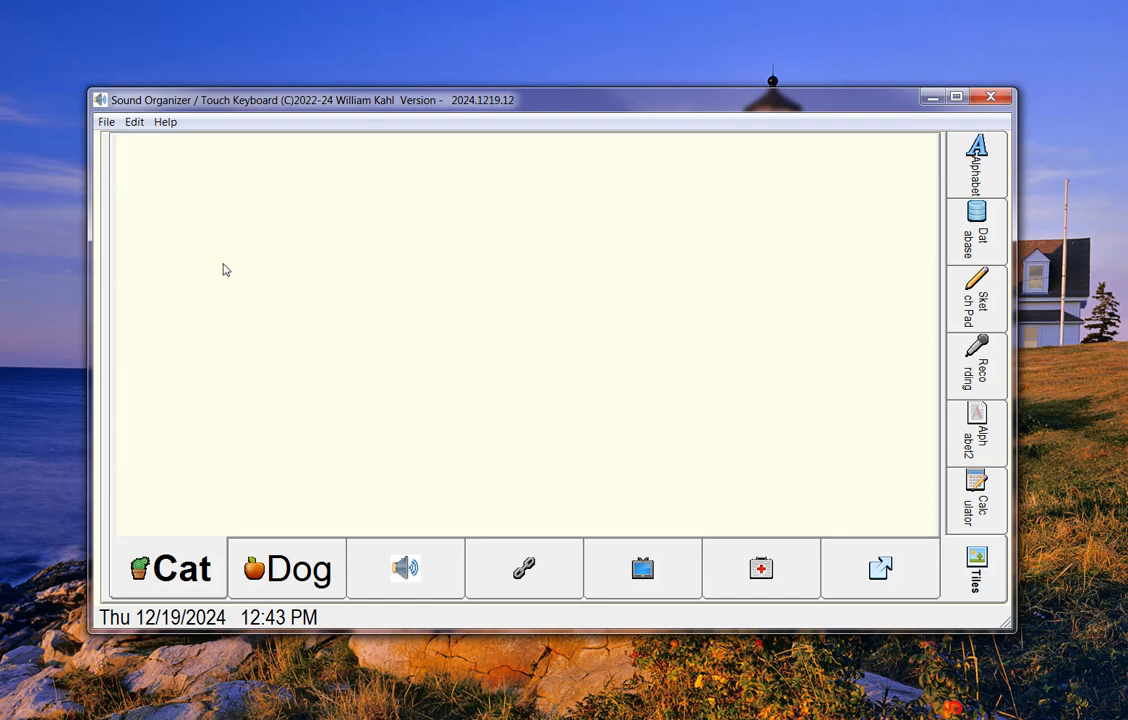
pyautogui.click(134, 122)
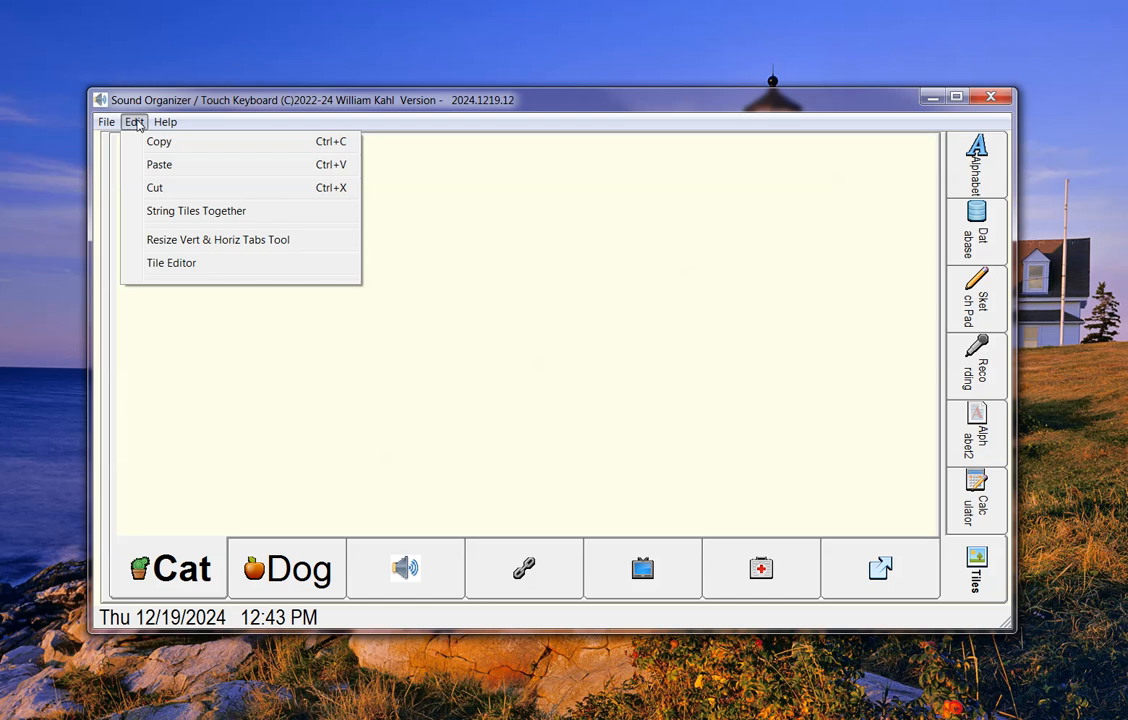
pyautogui.click(174, 265)
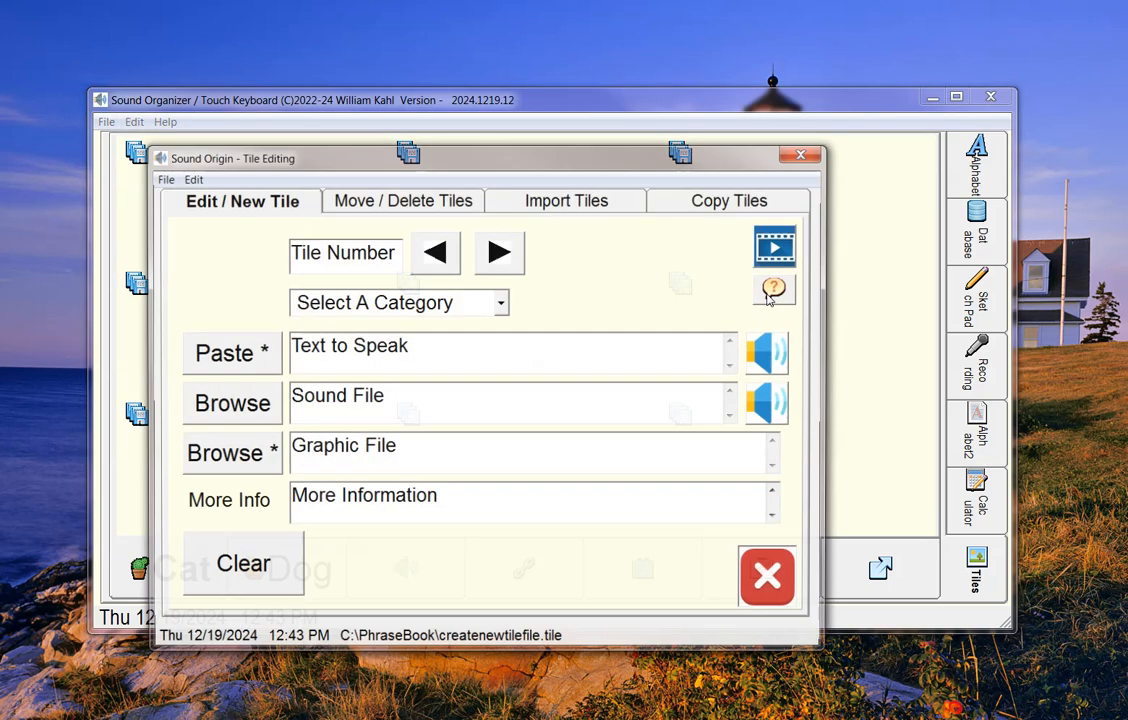
pyautogui.click(345, 252)
pyautogui.write('1')
pyautogui.moveTo(375, 159); pyautogui.dragTo(563, 256)
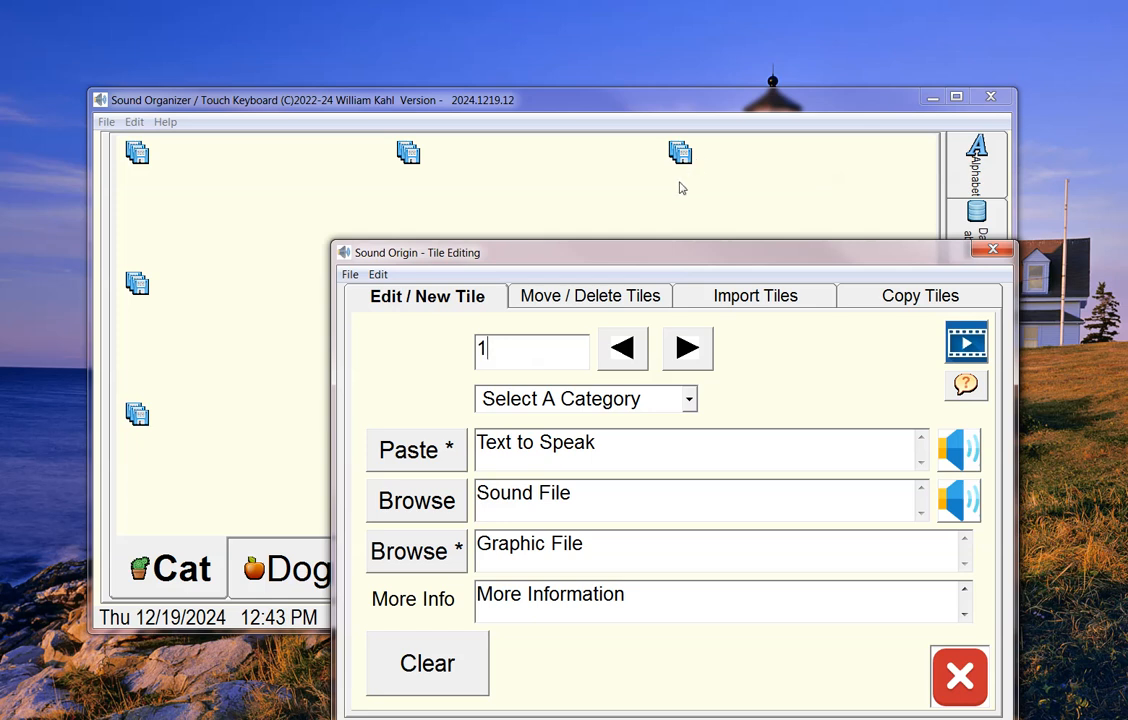
# - Give tile 1 the category Cats and the spoken text White Cat
pyautogui.click(650, 400)
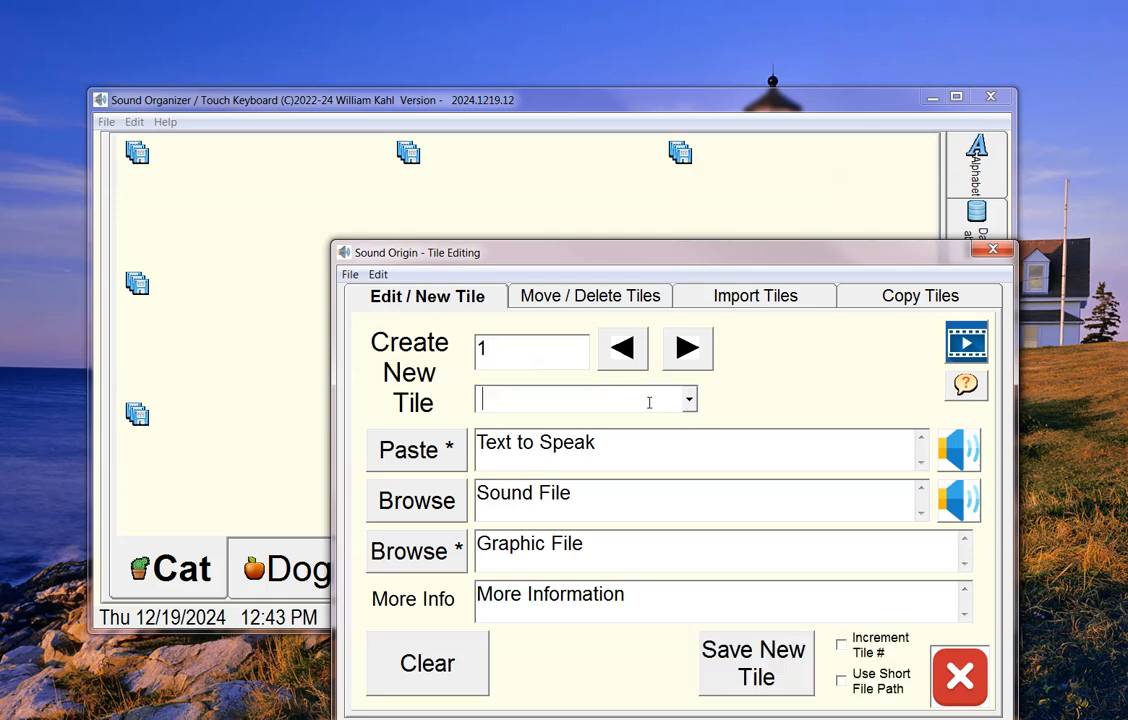
pyautogui.write('Cats')
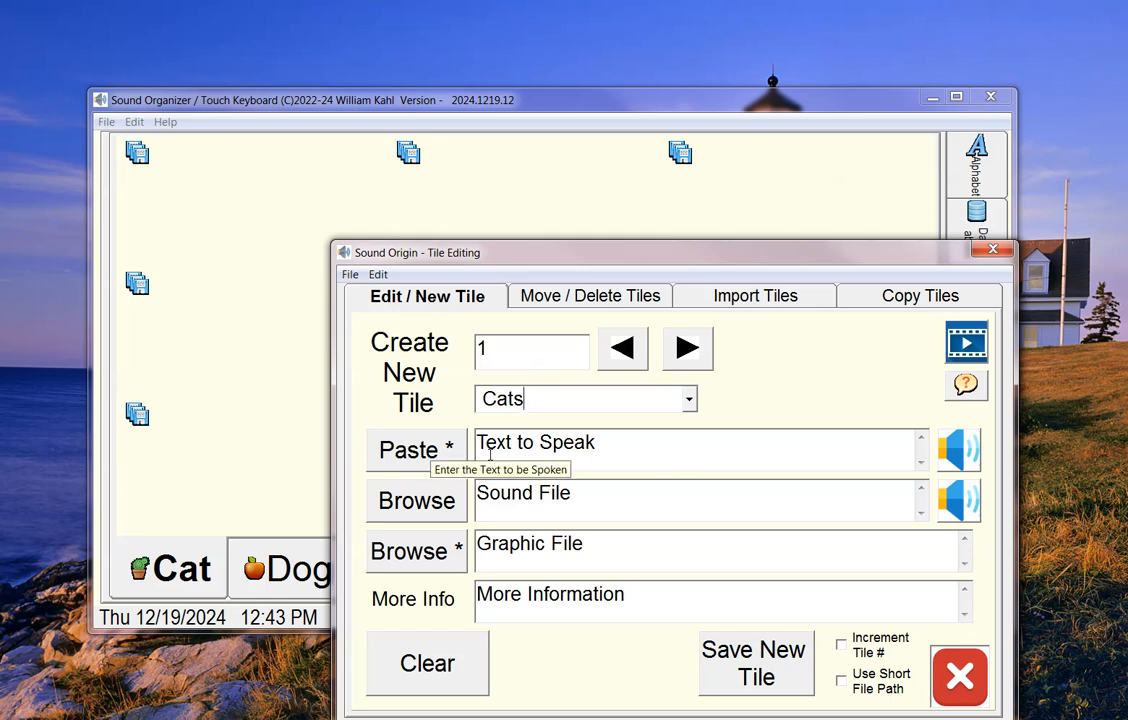
pyautogui.click(554, 445)
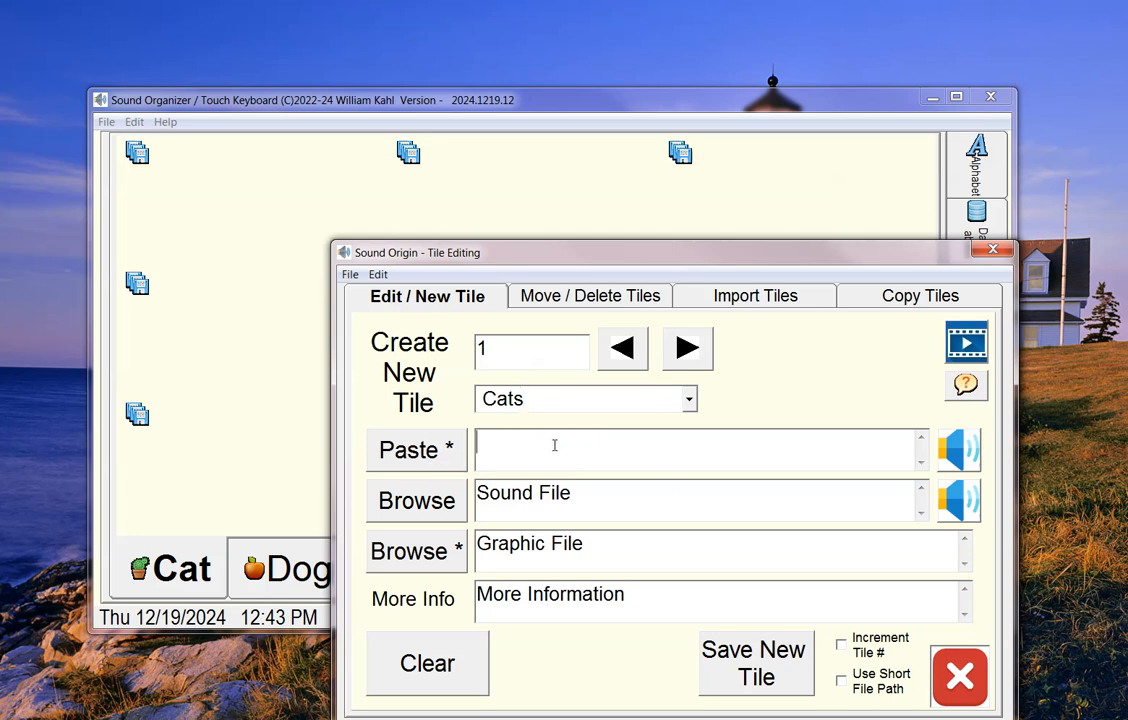
pyautogui.write('White Cat')
pyautogui.moveTo(662, 256); pyautogui.dragTo(655, 188)
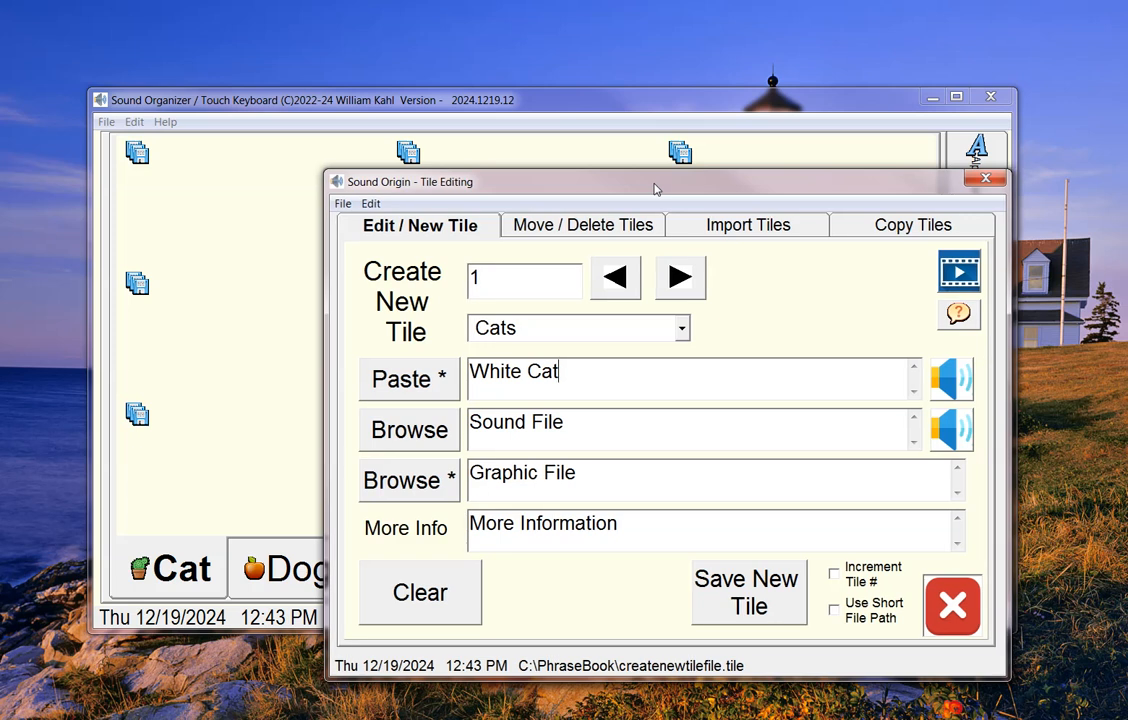
# - Bring the browser's cat pictures search results into view, clear the Tile Editor out of the way and open Paint
pyautogui.moveTo(1127, 0); pyautogui.dragTo(834, 36)
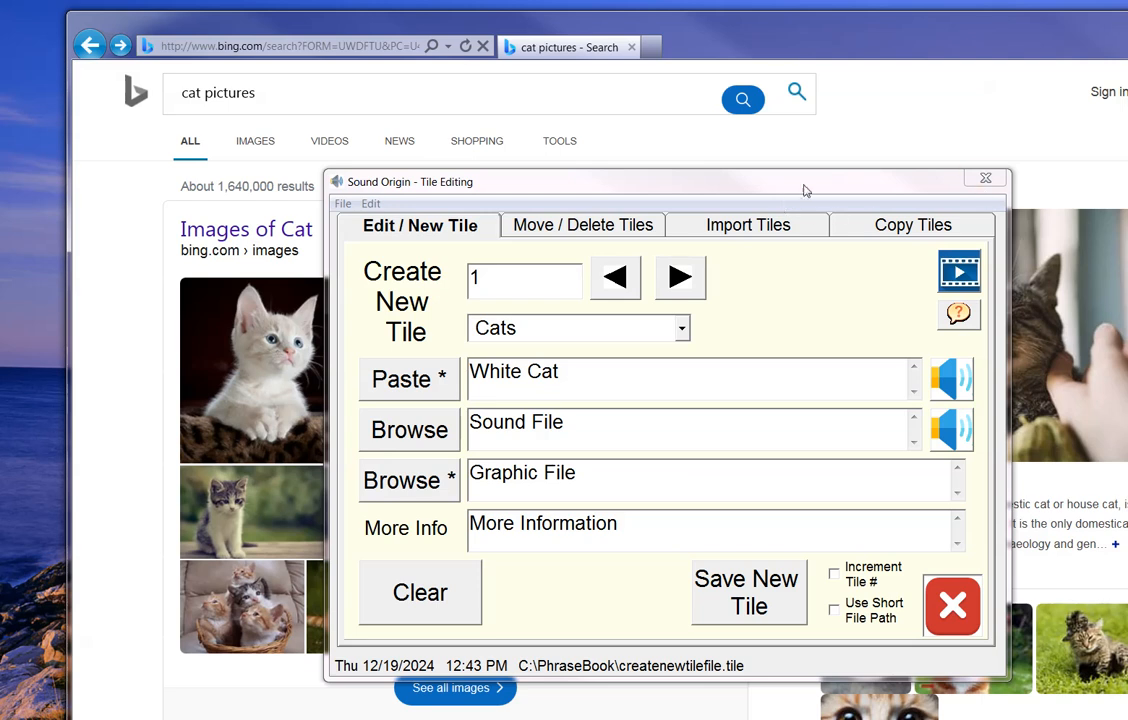
pyautogui.moveTo(803, 187); pyautogui.dragTo(1127, 260)
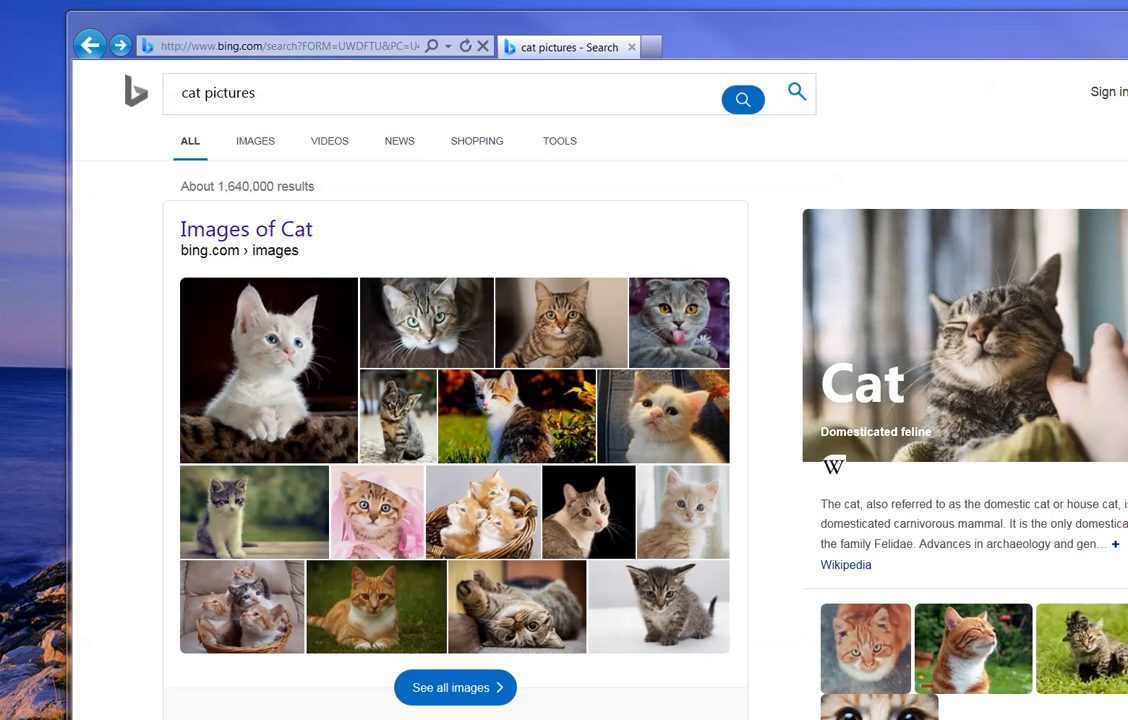
pyautogui.press('super')
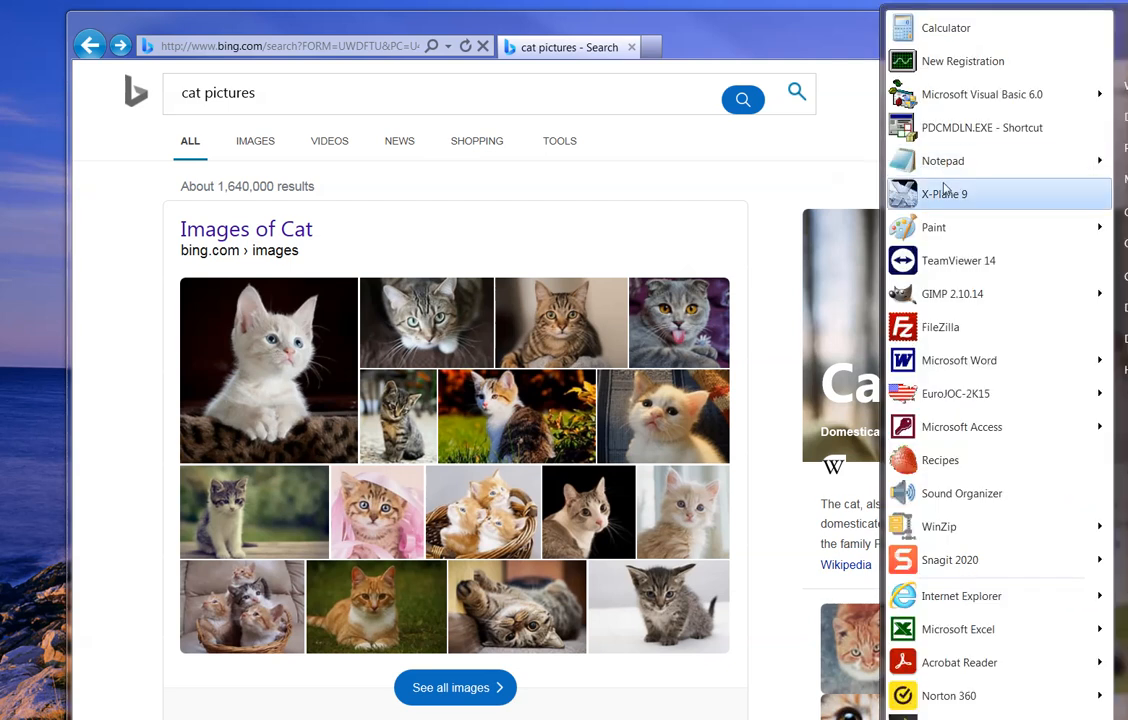
pyautogui.click(963, 225)
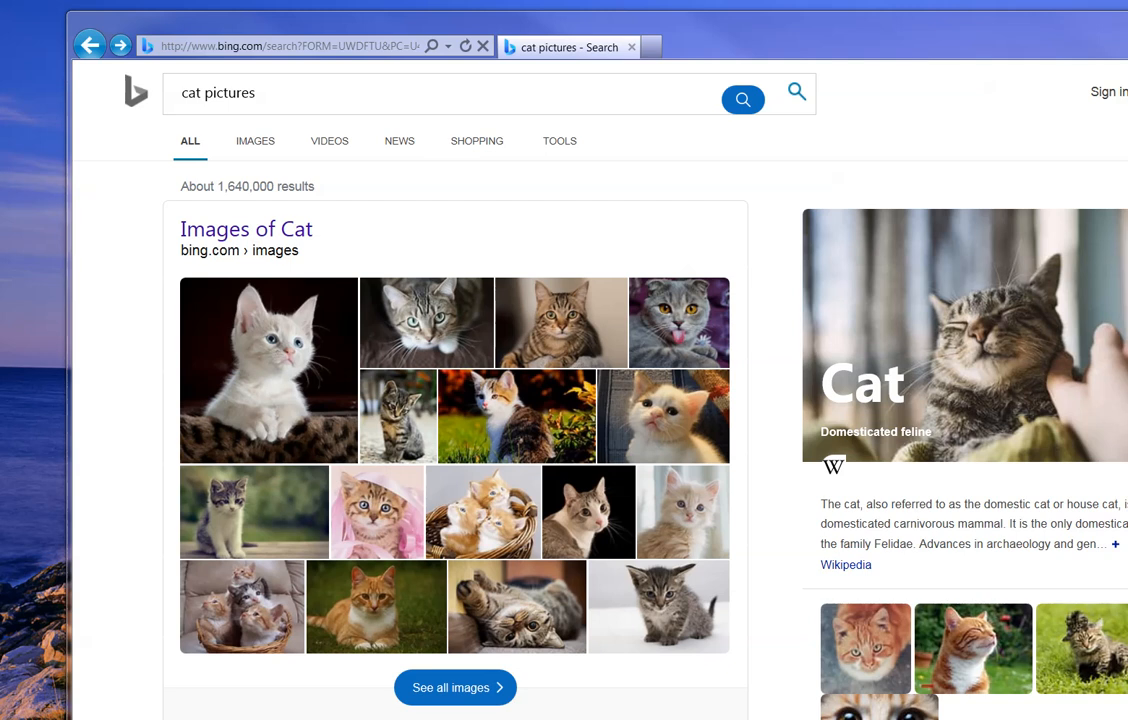
pyautogui.moveTo(1127, 5)
pyautogui.mouseDown()
pyautogui.moveTo(637, 8)
pyautogui.moveTo(707, 9)
pyautogui.moveTo(685, 39)
pyautogui.mouseUp()
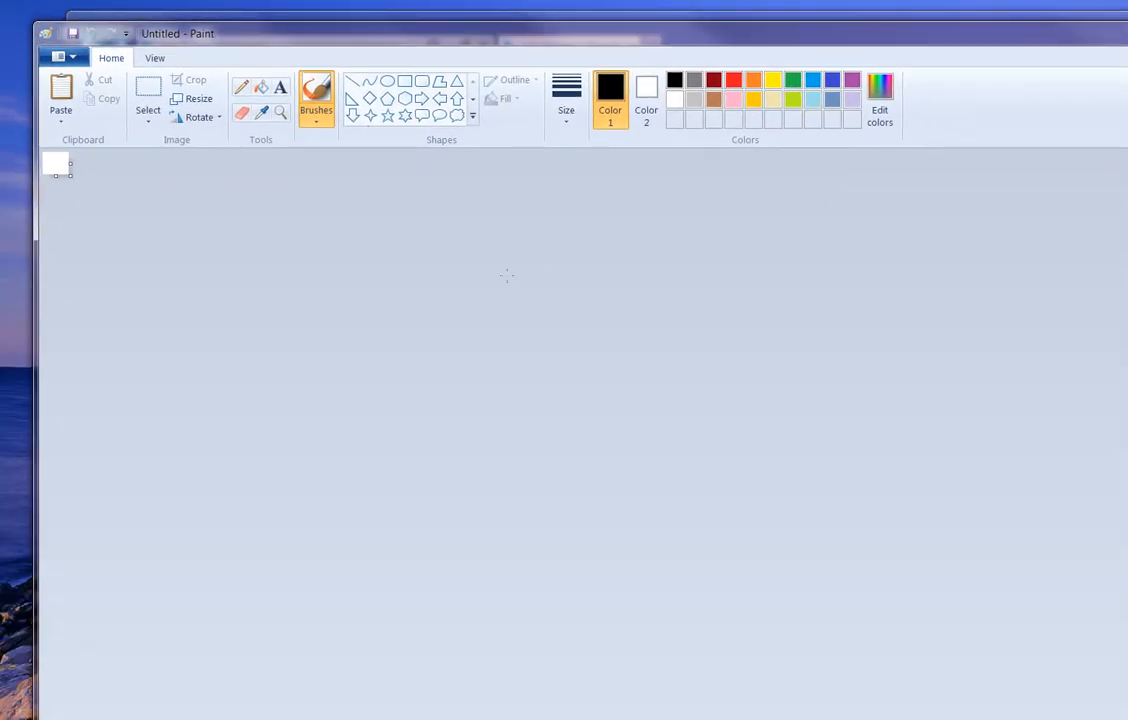
pyautogui.hotkey('ctrl', 'v')
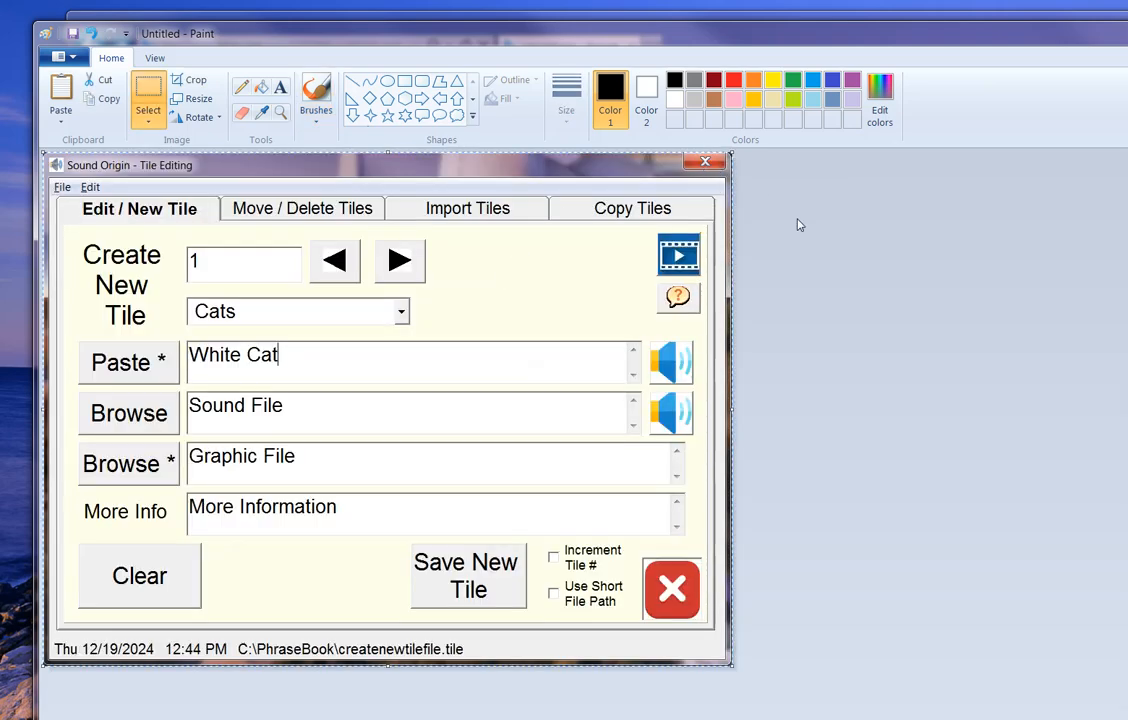
pyautogui.click(899, 395)
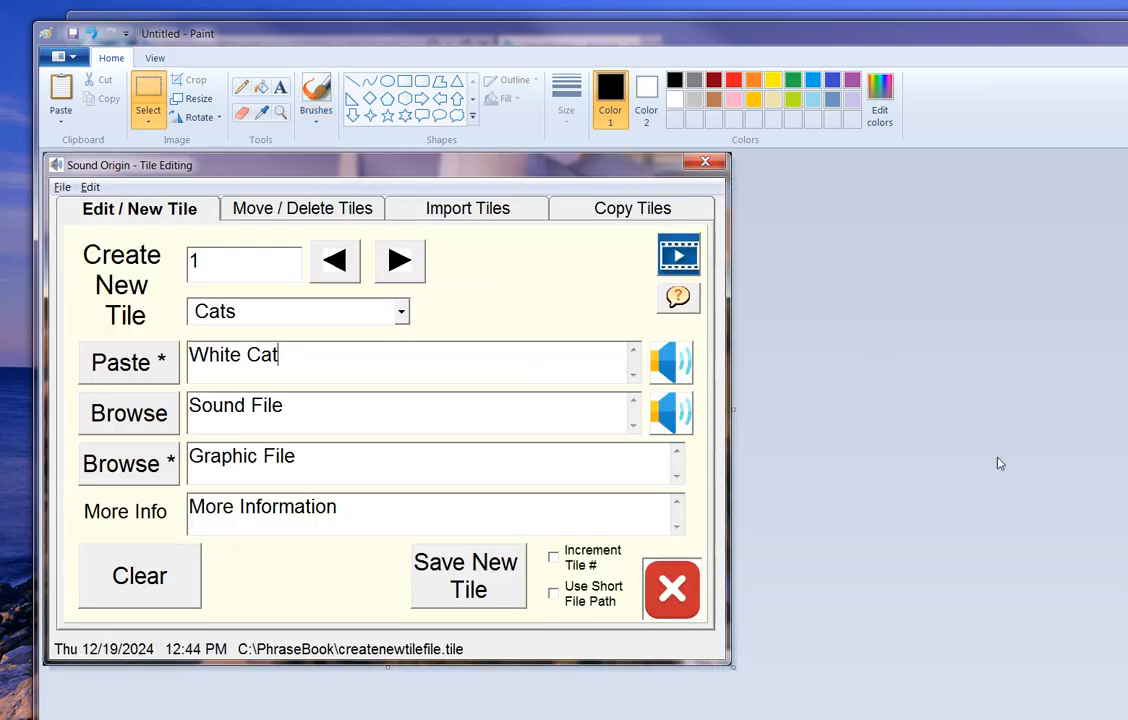
pyautogui.click(66, 56)
pyautogui.click(104, 87)
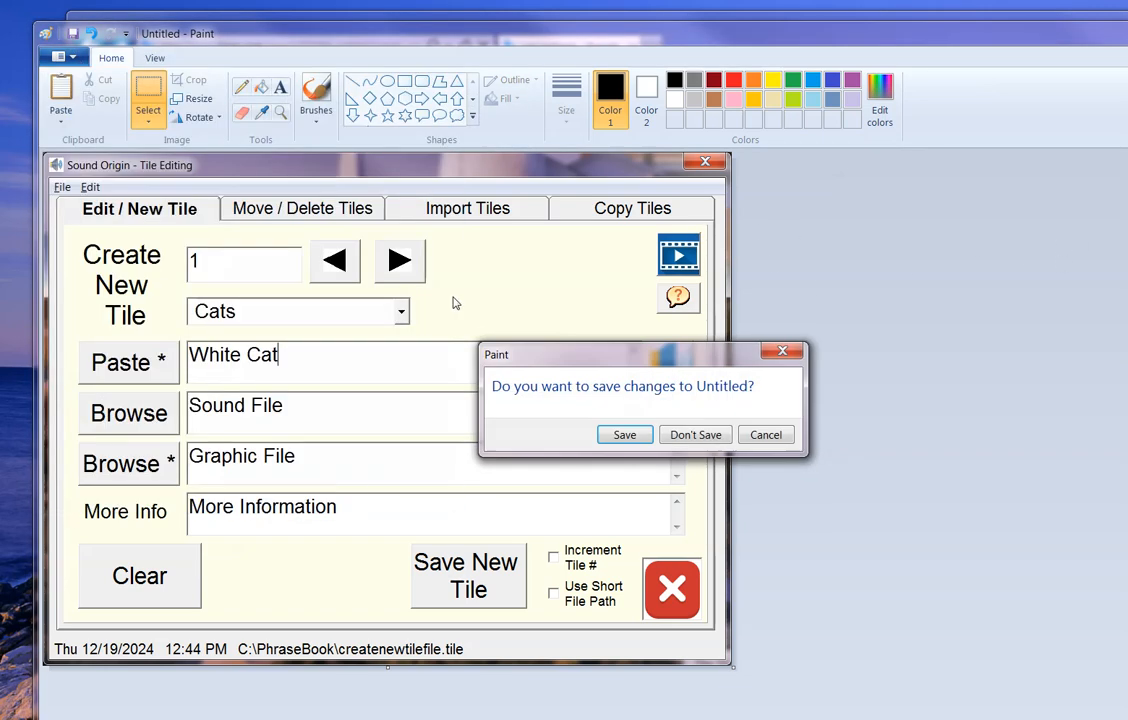
pyautogui.click(695, 433)
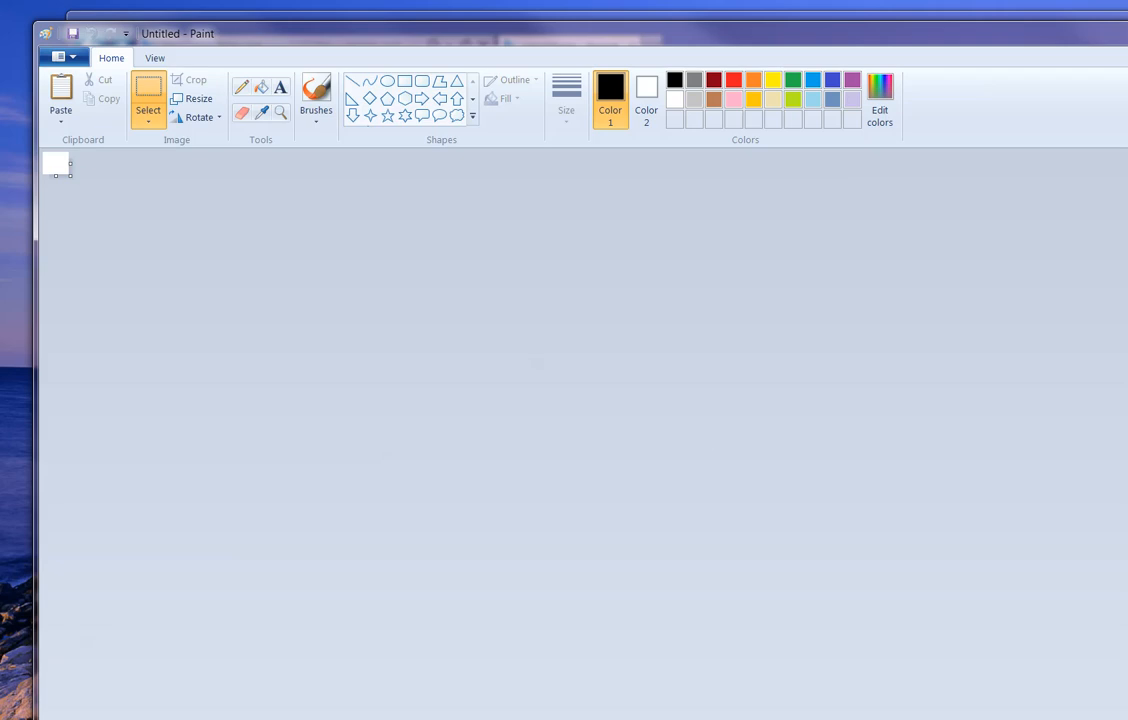
# - Capture the browser window with the cat pictures results and paste the screenshot into Paint
pyautogui.hotkey('alt', 'Tab')
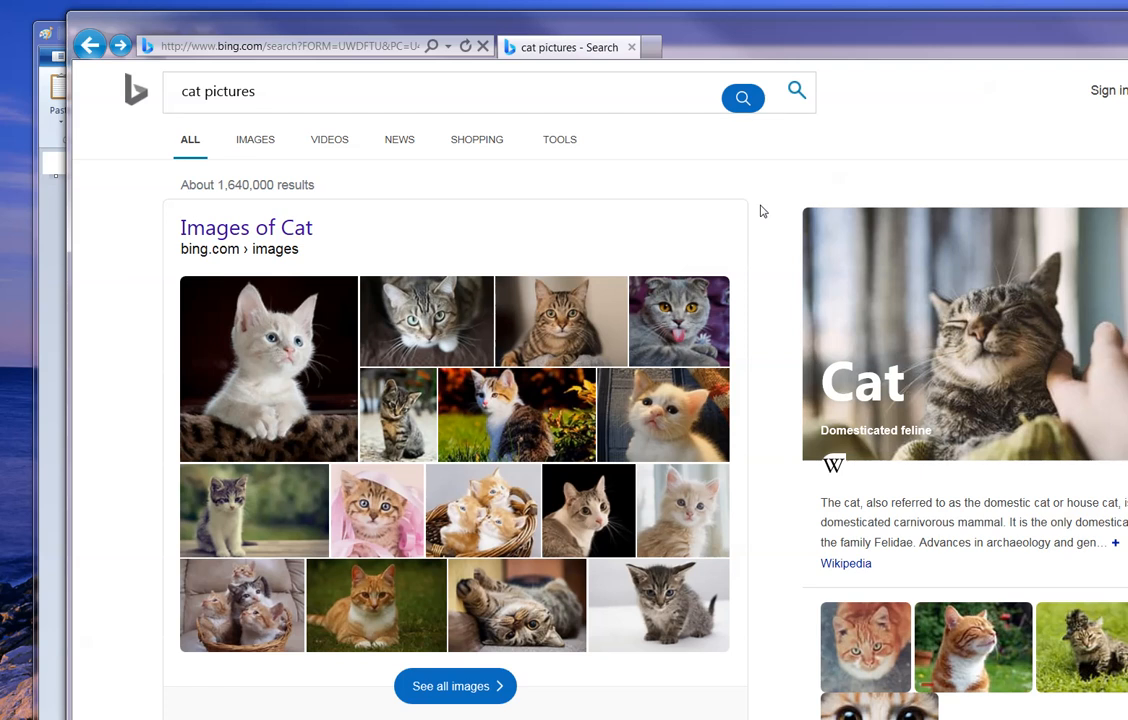
pyautogui.hotkey('alt', 'Tab')
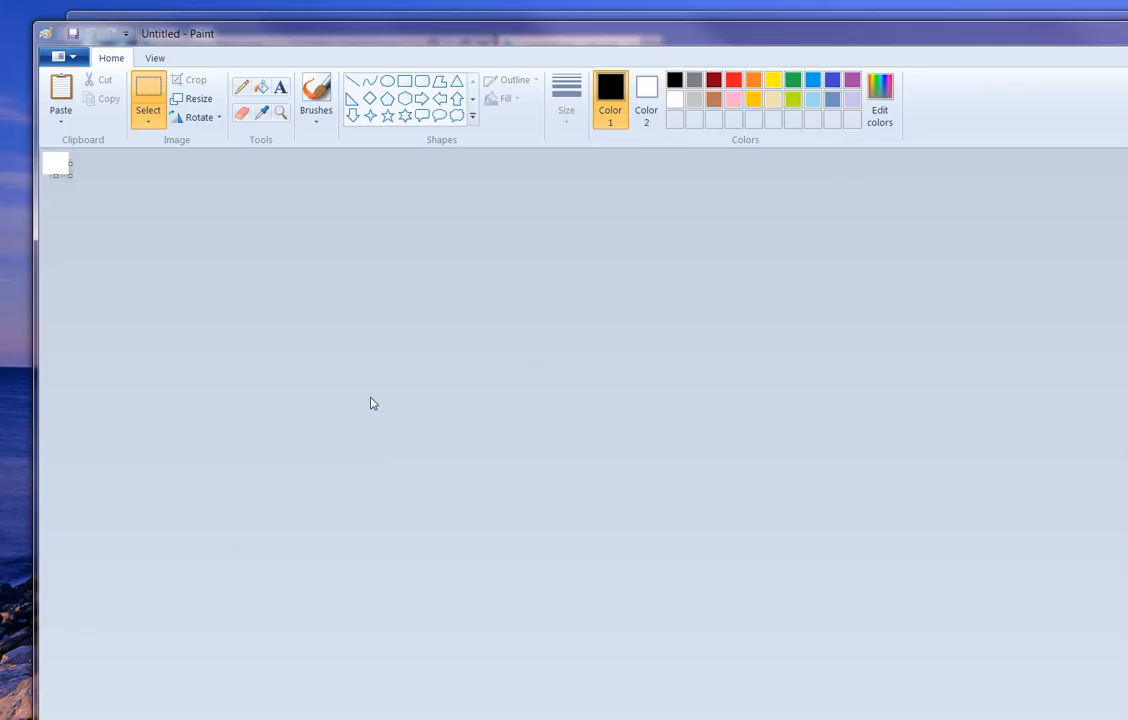
pyautogui.hotkey('ctrl', 'v')
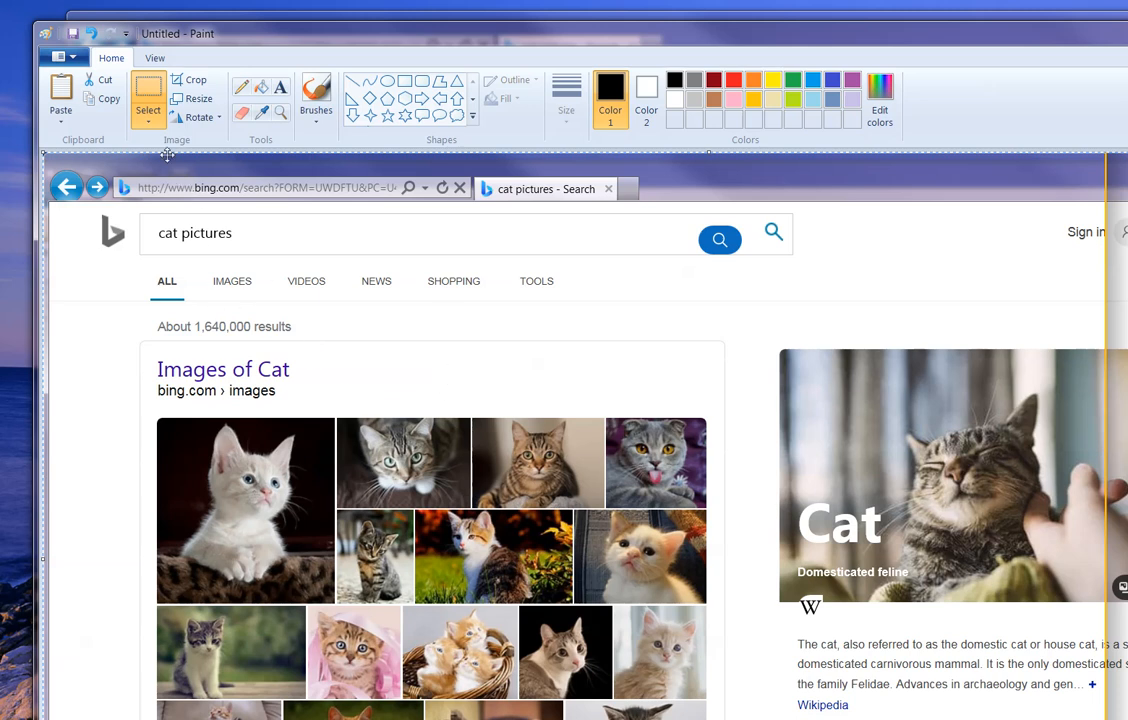
pyautogui.click(143, 104)
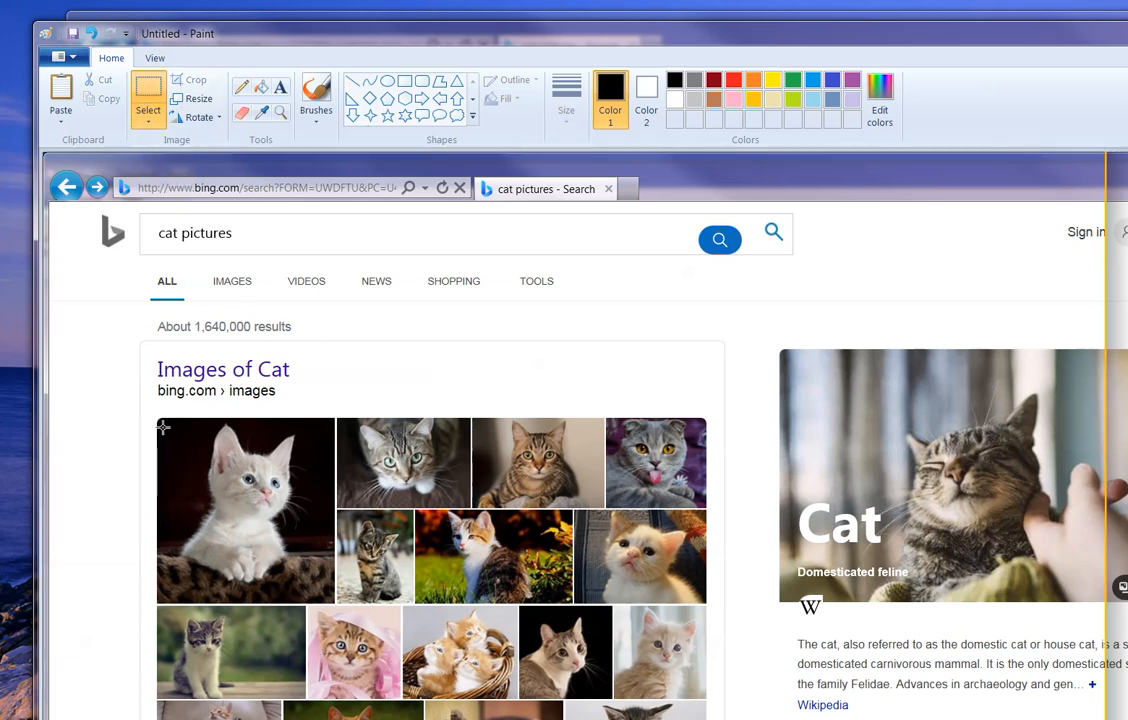
# - Select the large white kitten photo in the pasted screenshot and cut it out
pyautogui.moveTo(158, 423); pyautogui.dragTo(330, 600)
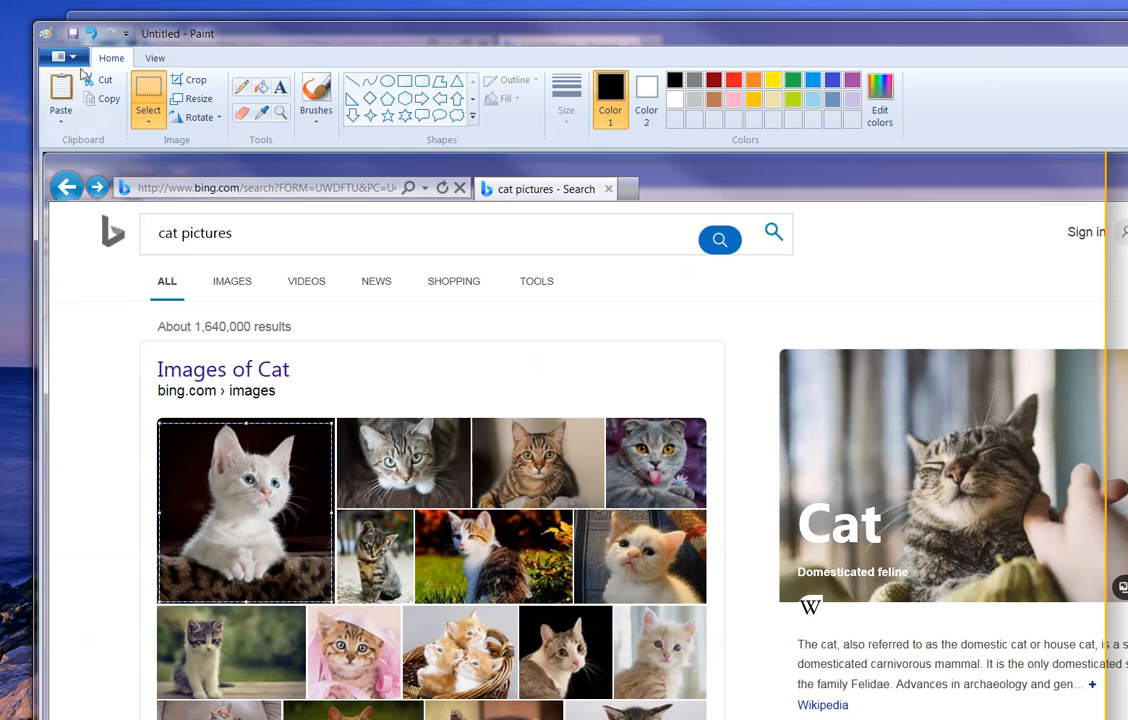
pyautogui.click(72, 58)
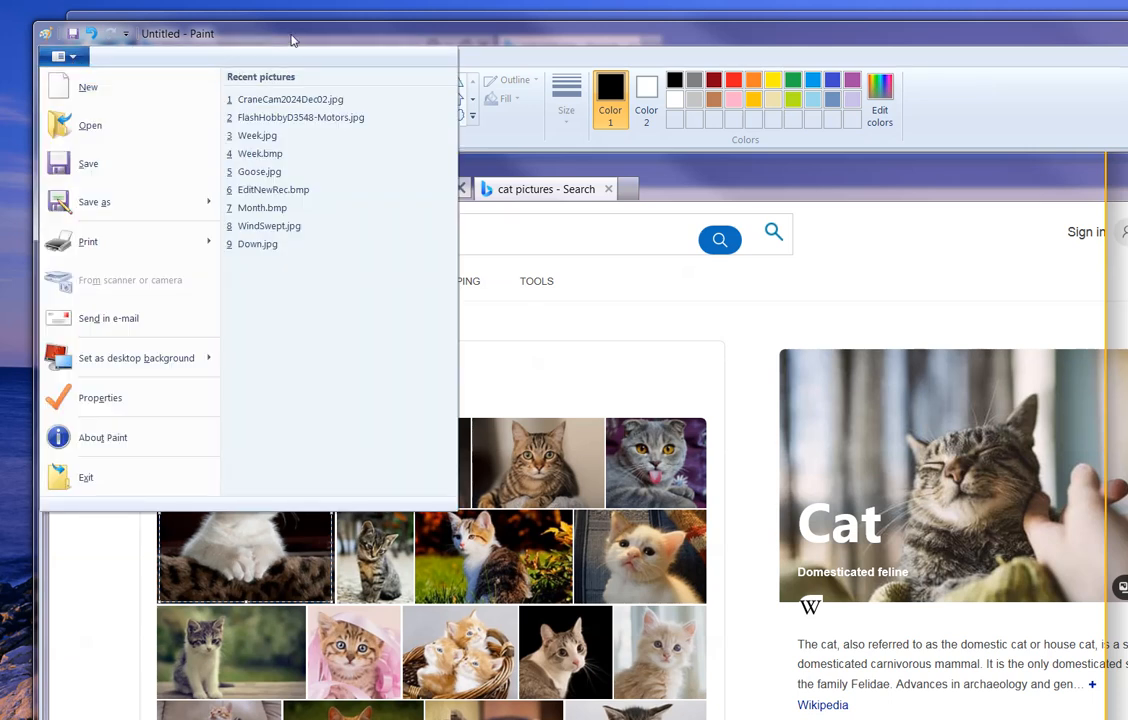
pyautogui.moveTo(292, 35); pyautogui.dragTo(292, 39)
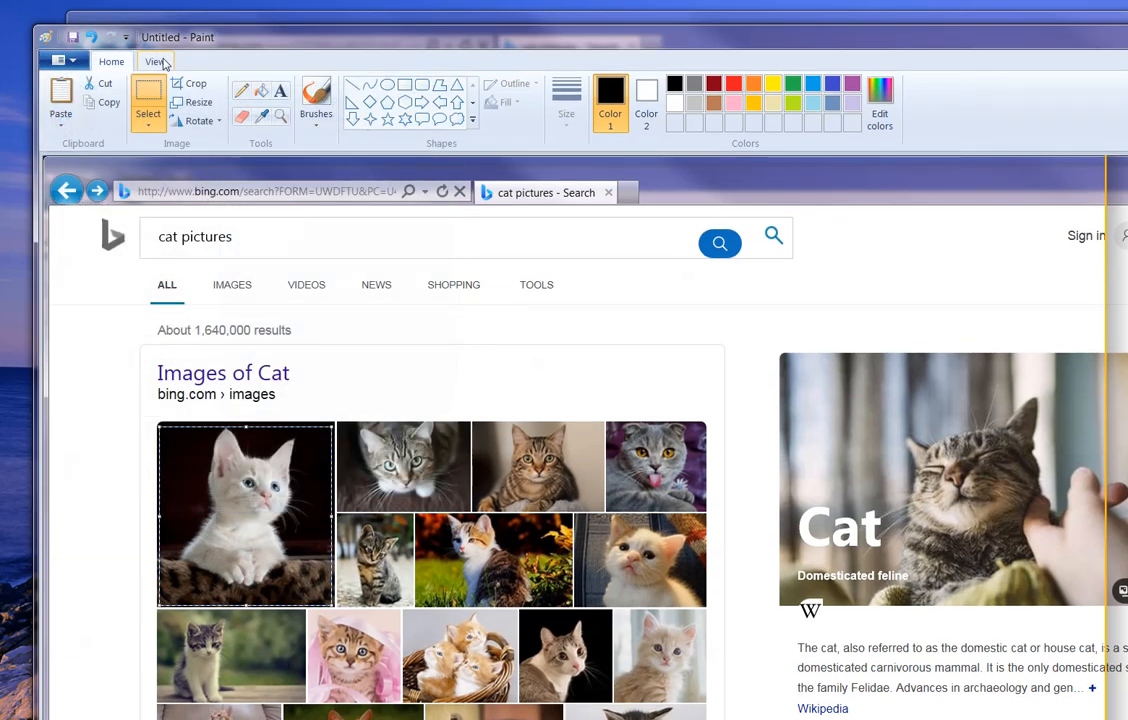
pyautogui.click(106, 85)
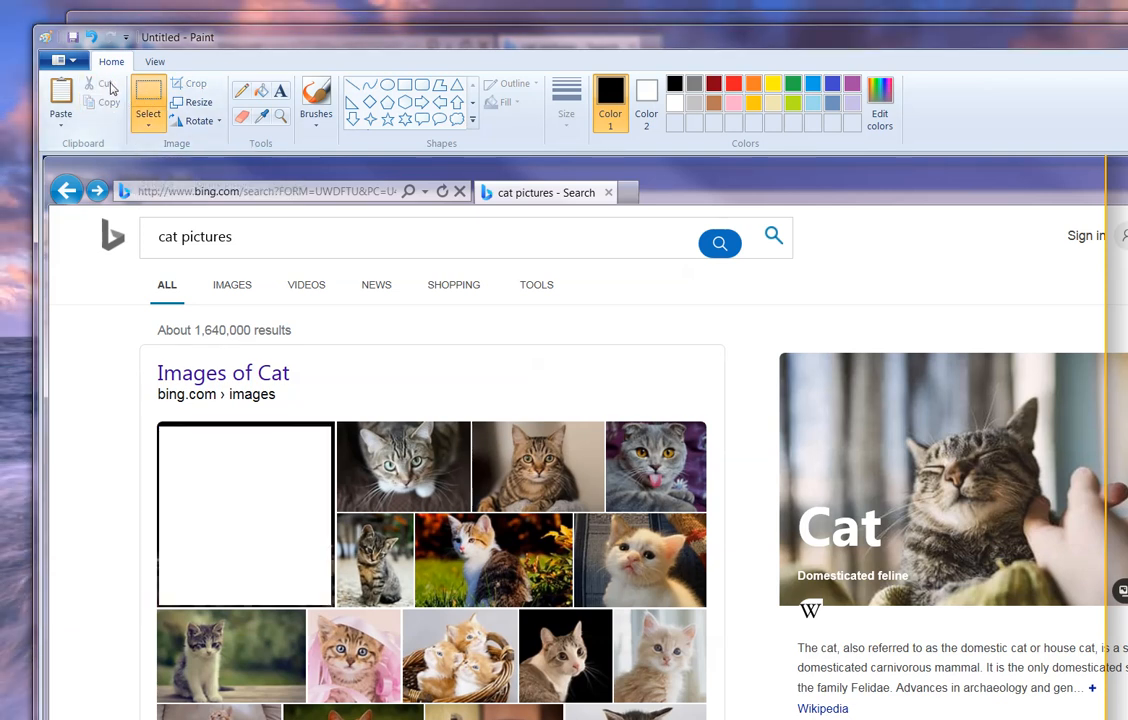
# - Start a new Paint picture without saving the screenshot and paste the white kitten photo into it
pyautogui.click(62, 60)
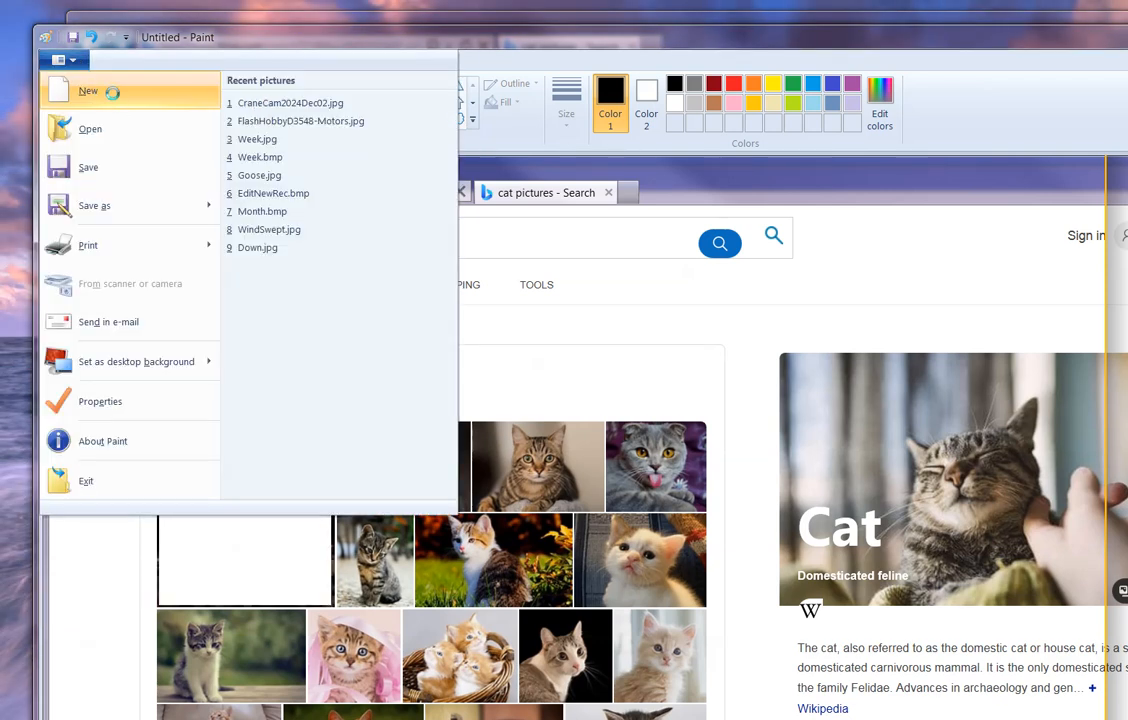
pyautogui.click(113, 93)
pyautogui.click(690, 437)
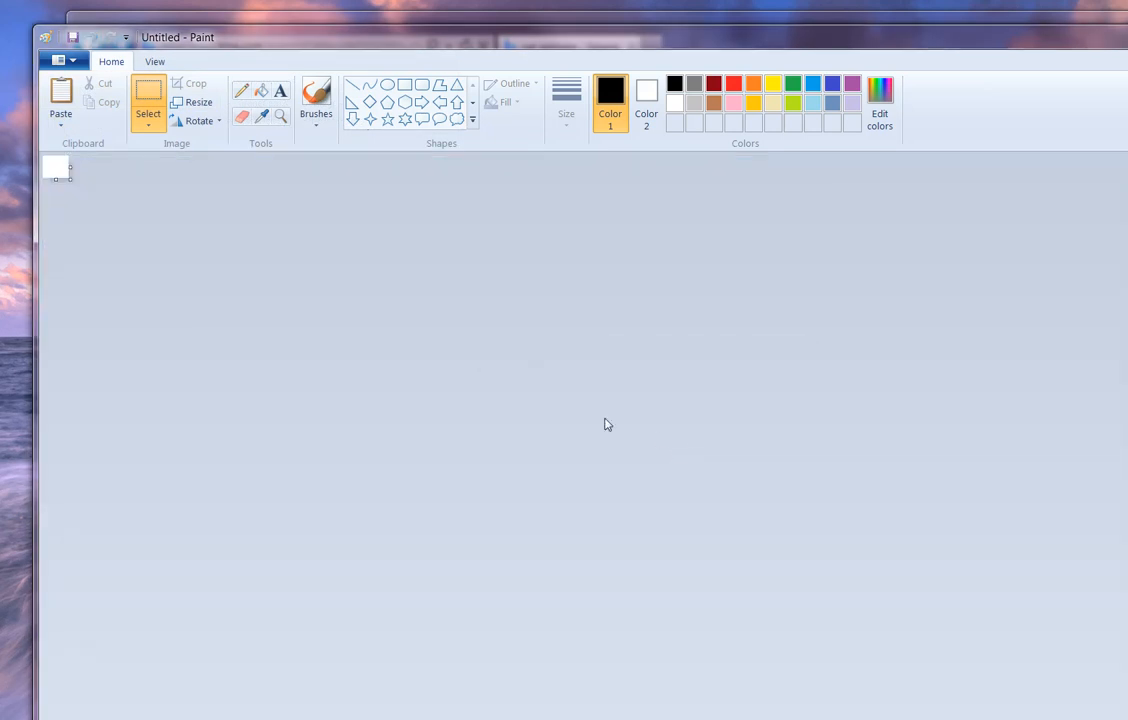
pyautogui.click(80, 62)
pyautogui.click(580, 335)
pyautogui.hotkey('ctrl', 'v')
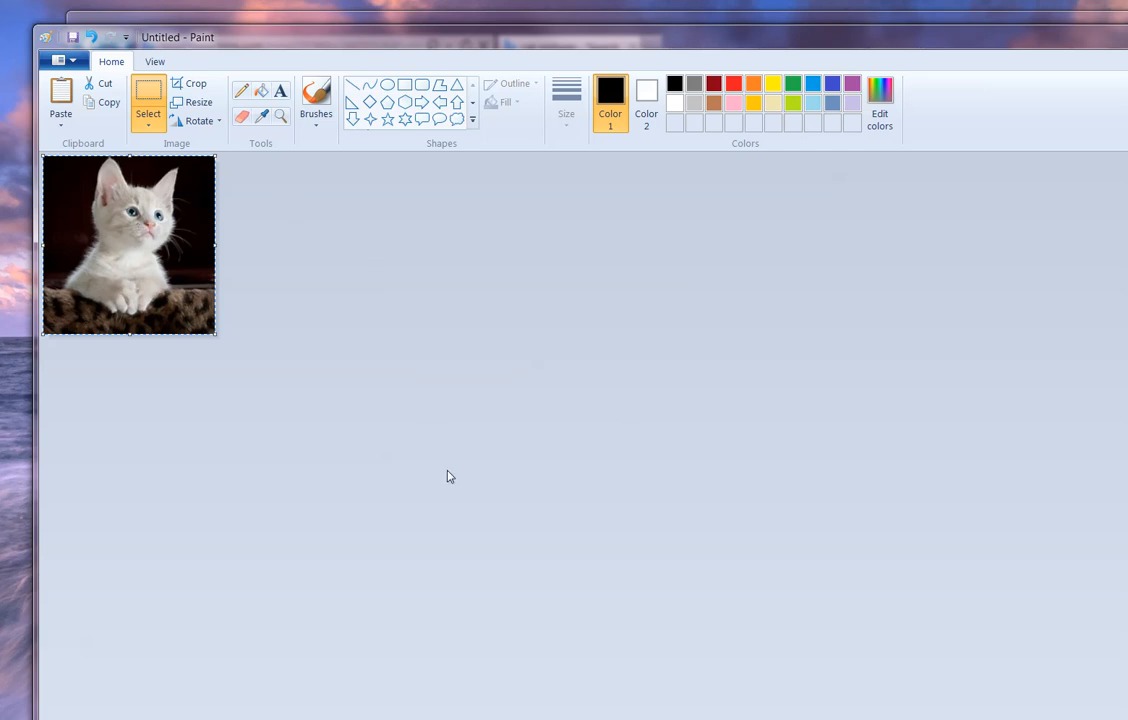
# - Begin saving the kitten picture as a JPEG and go to the folder C:\PhraseBook\Graphics\Animals
pyautogui.click(62, 60)
pyautogui.moveTo(134, 208)
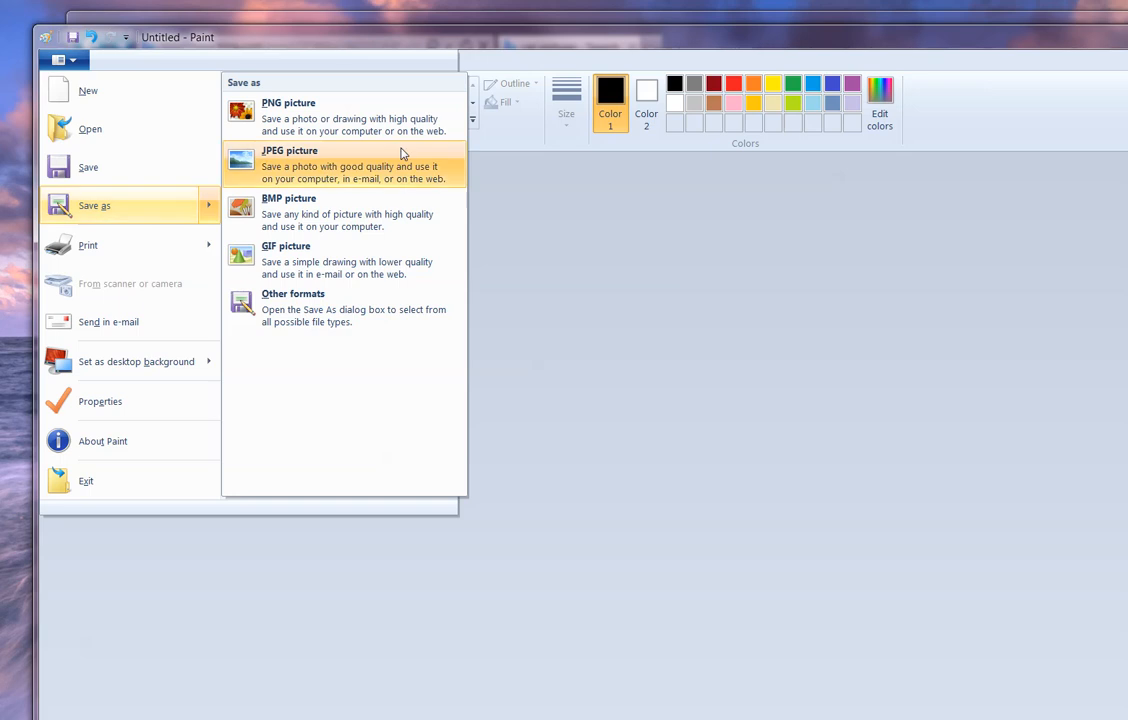
pyautogui.click(378, 175)
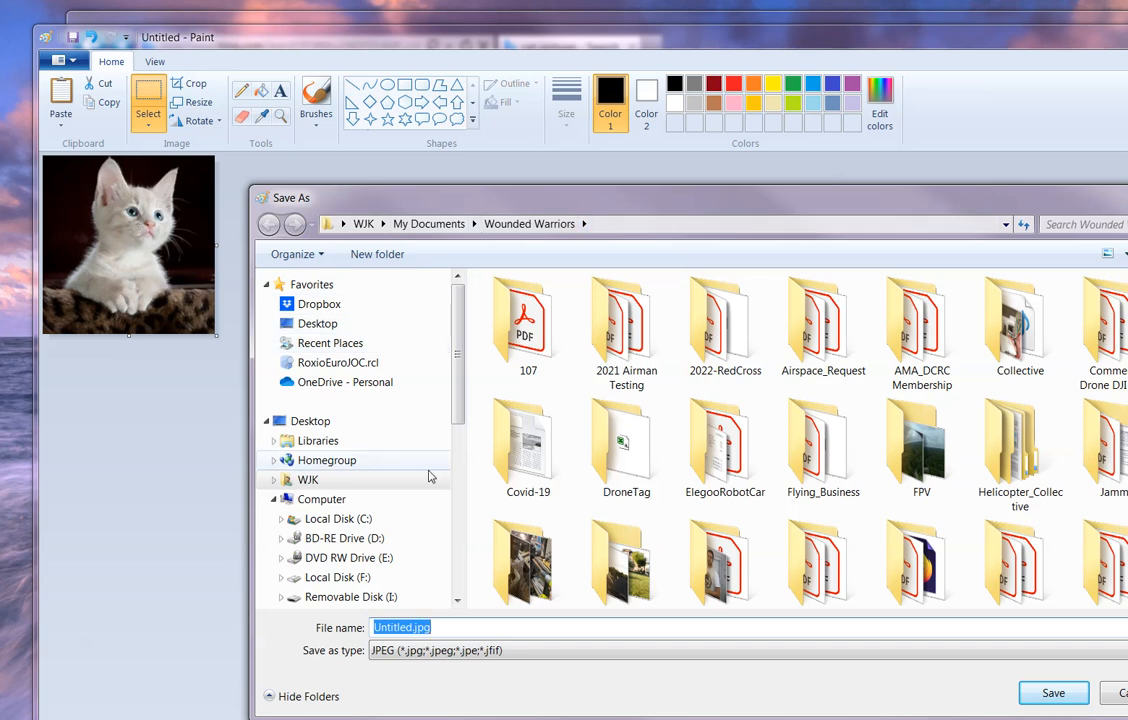
pyautogui.click(390, 517)
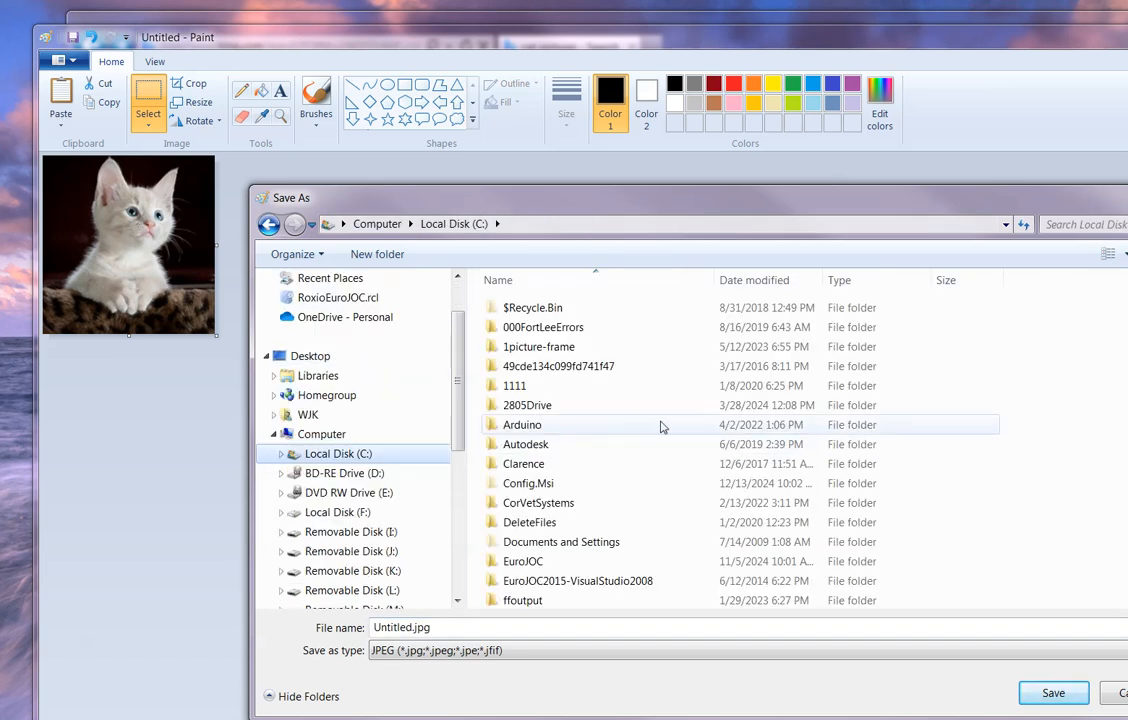
pyautogui.click(661, 426)
pyautogui.scroll(-10, 661, 426)
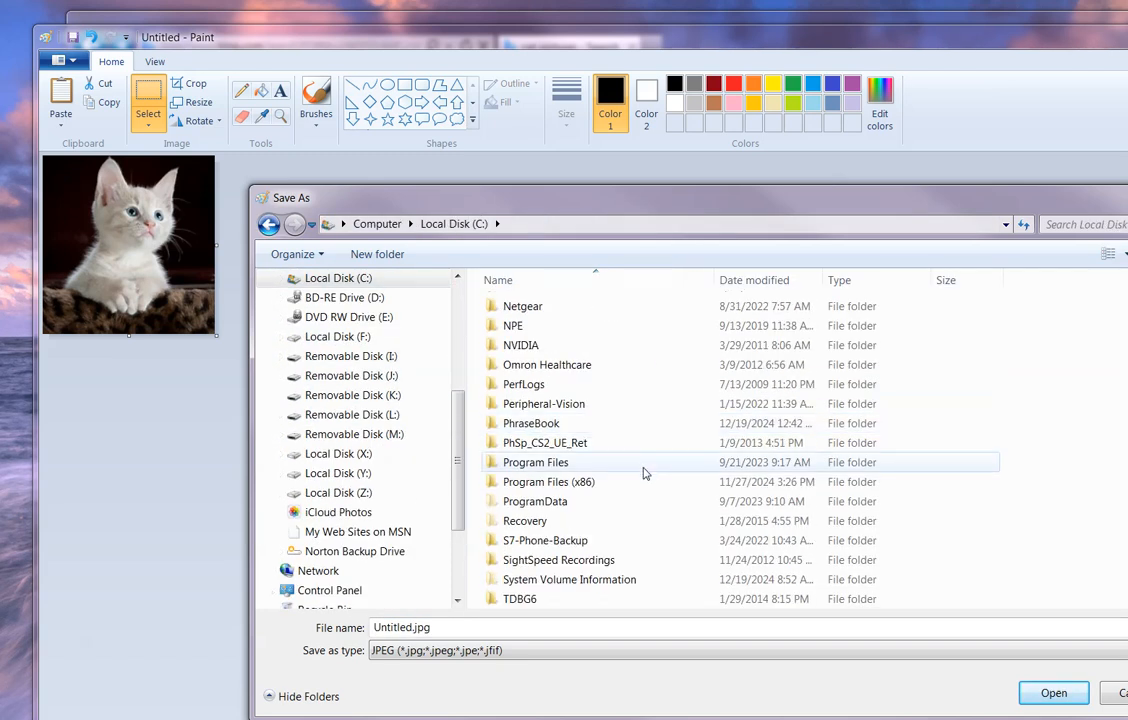
pyautogui.doubleClick(572, 426)
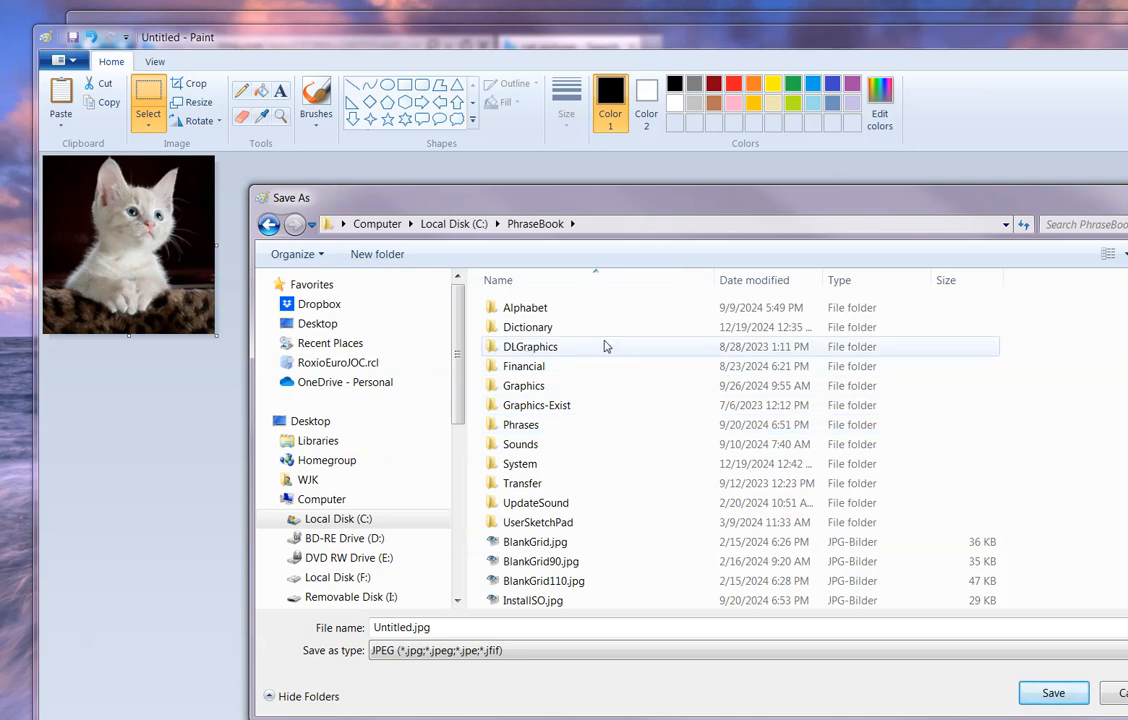
pyautogui.click(575, 392)
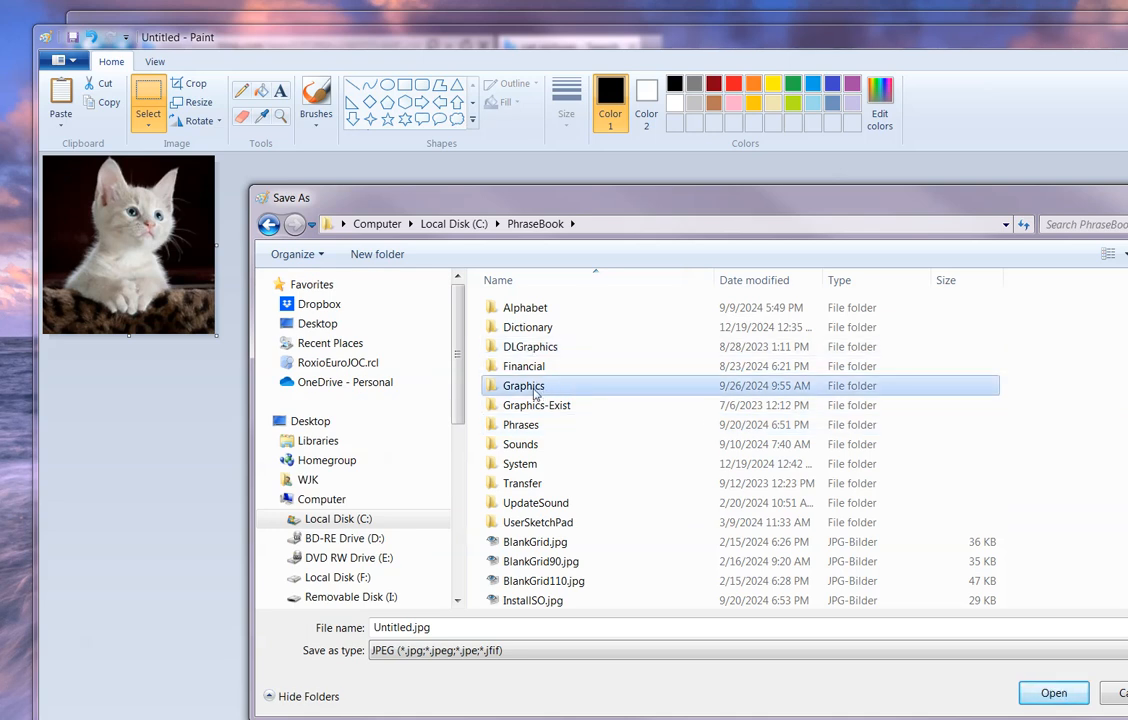
pyautogui.doubleClick(490, 389)
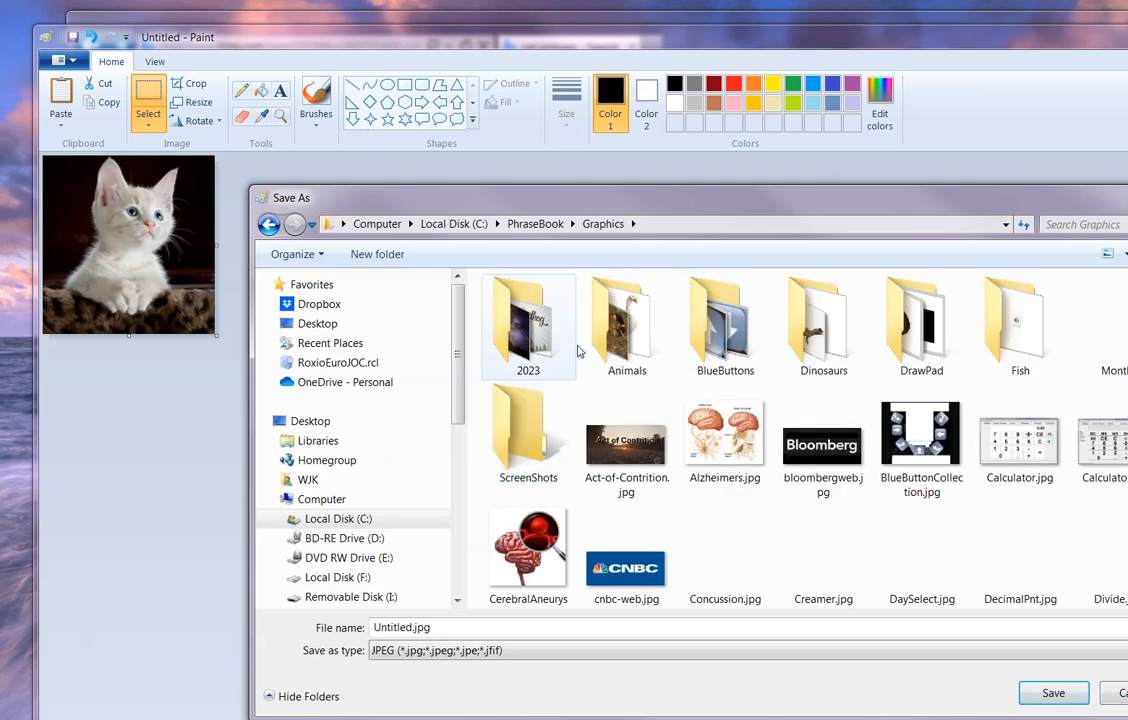
pyautogui.doubleClick(628, 340)
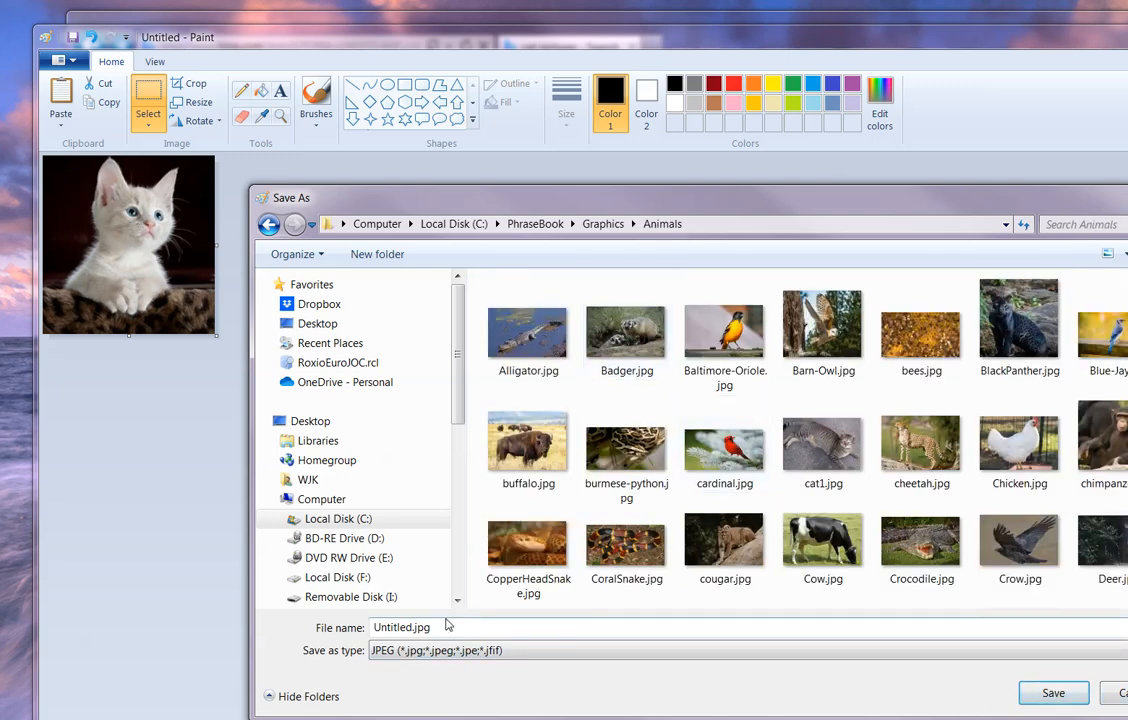
# - Name the picture WhiteCat and save it in the Animals folder
pyautogui.moveTo(436, 627); pyautogui.dragTo(327, 625)
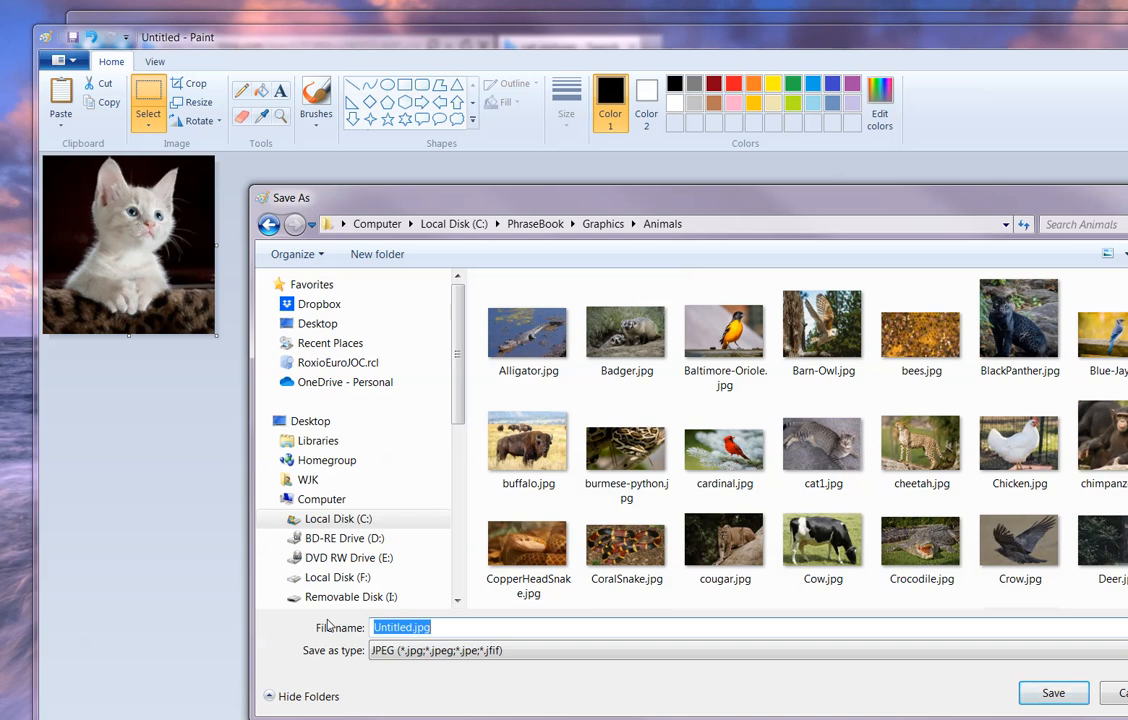
pyautogui.write('E')
pyautogui.press('BackSpace')
pyautogui.write('WhiteCat')
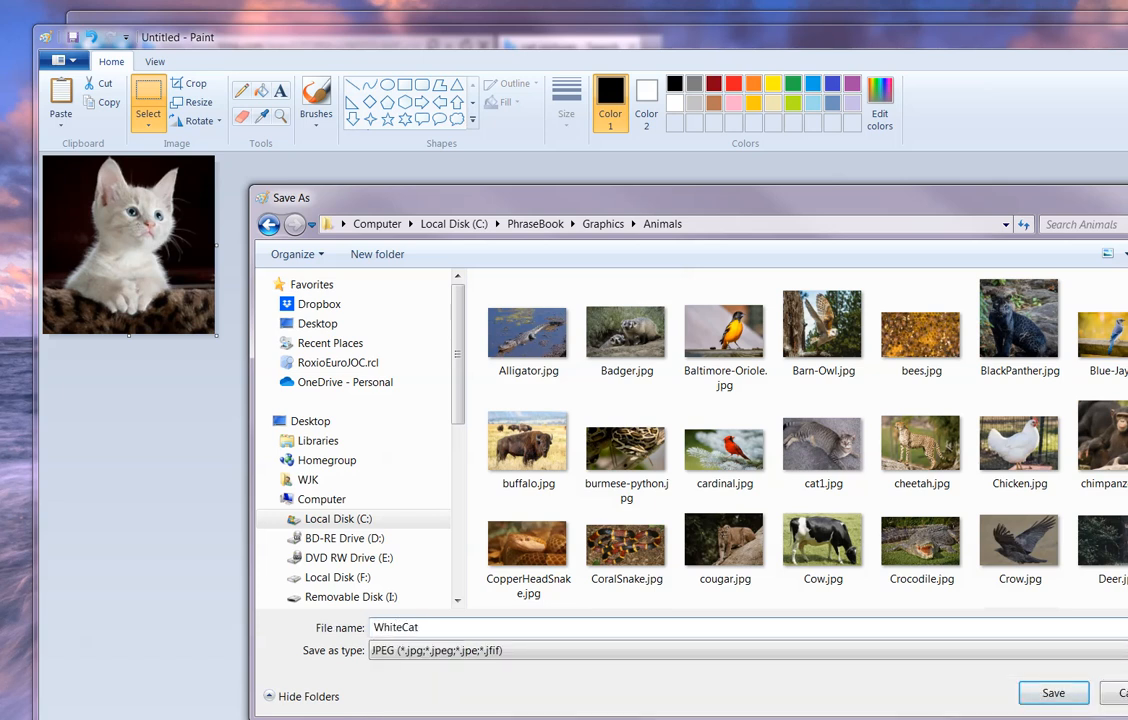
pyautogui.press('Return')
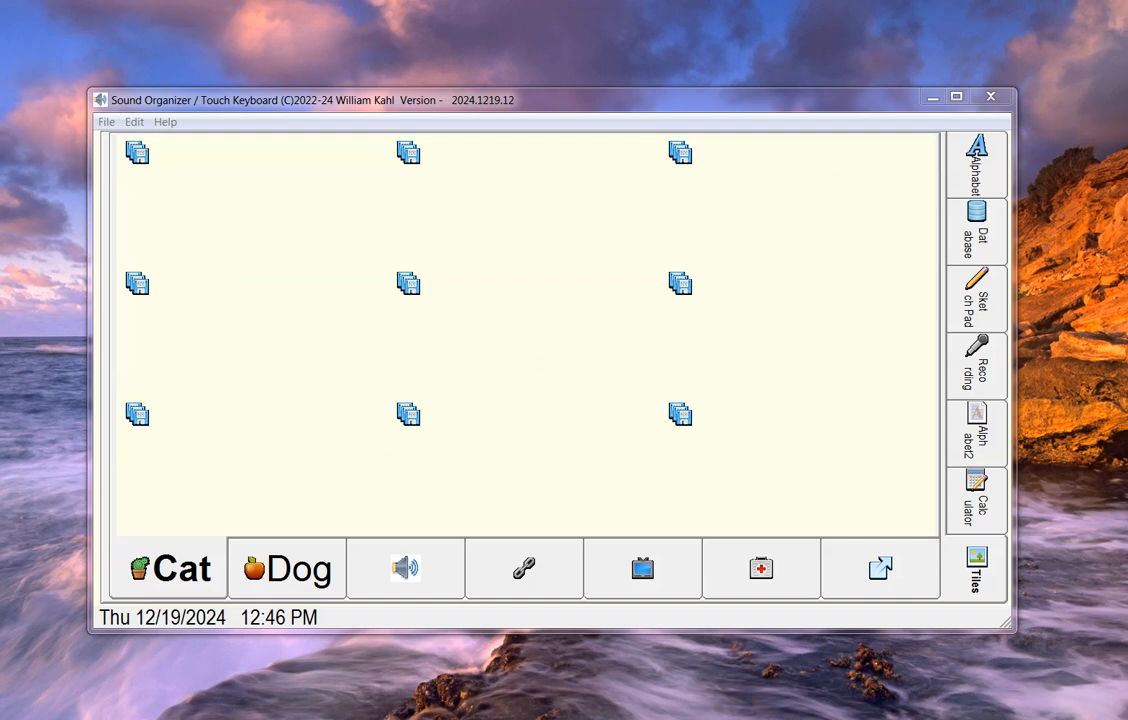
# - In the Tile Editor, set the tile's graphic file to WhiteCat.jpg from the Graphics\Animals folder
pyautogui.moveTo(598, 195); pyautogui.dragTo(570, 153)
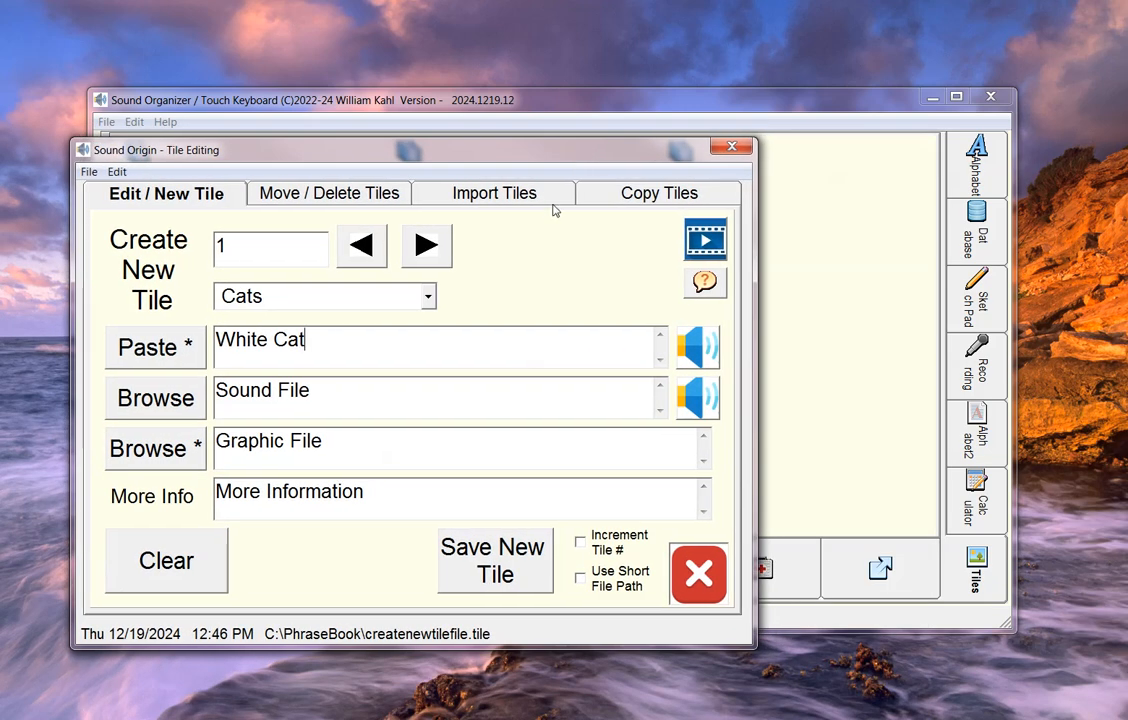
pyautogui.click(140, 449)
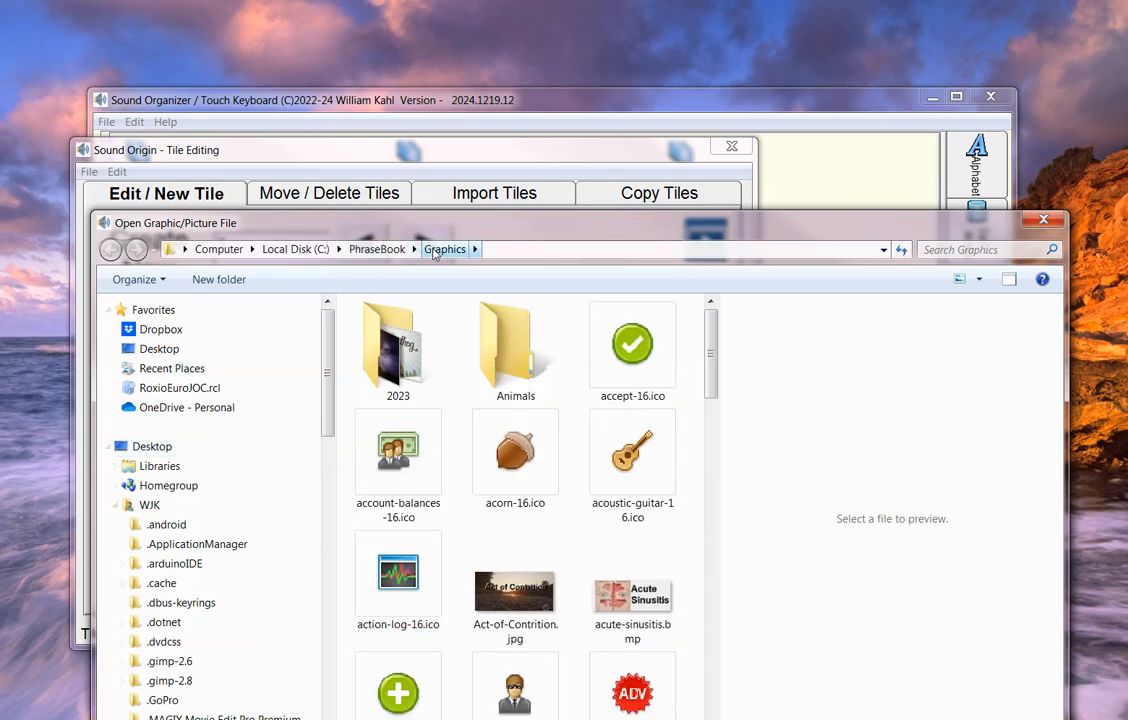
pyautogui.doubleClick(497, 365)
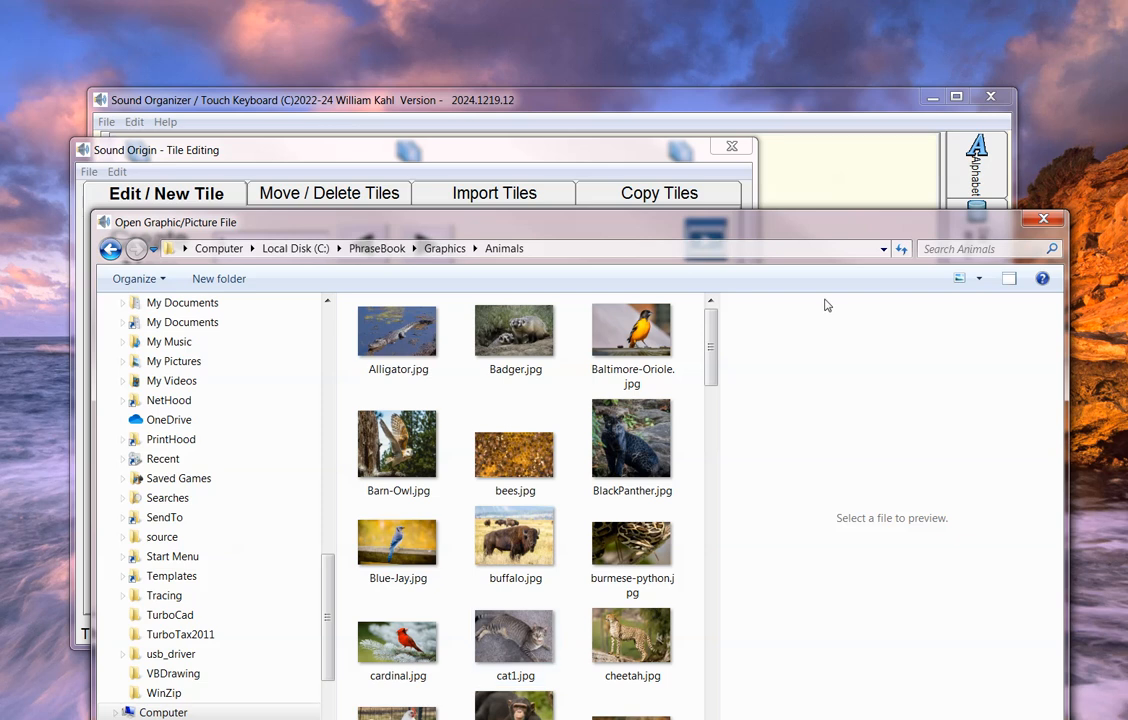
pyautogui.moveTo(710, 348); pyautogui.dragTo(713, 667)
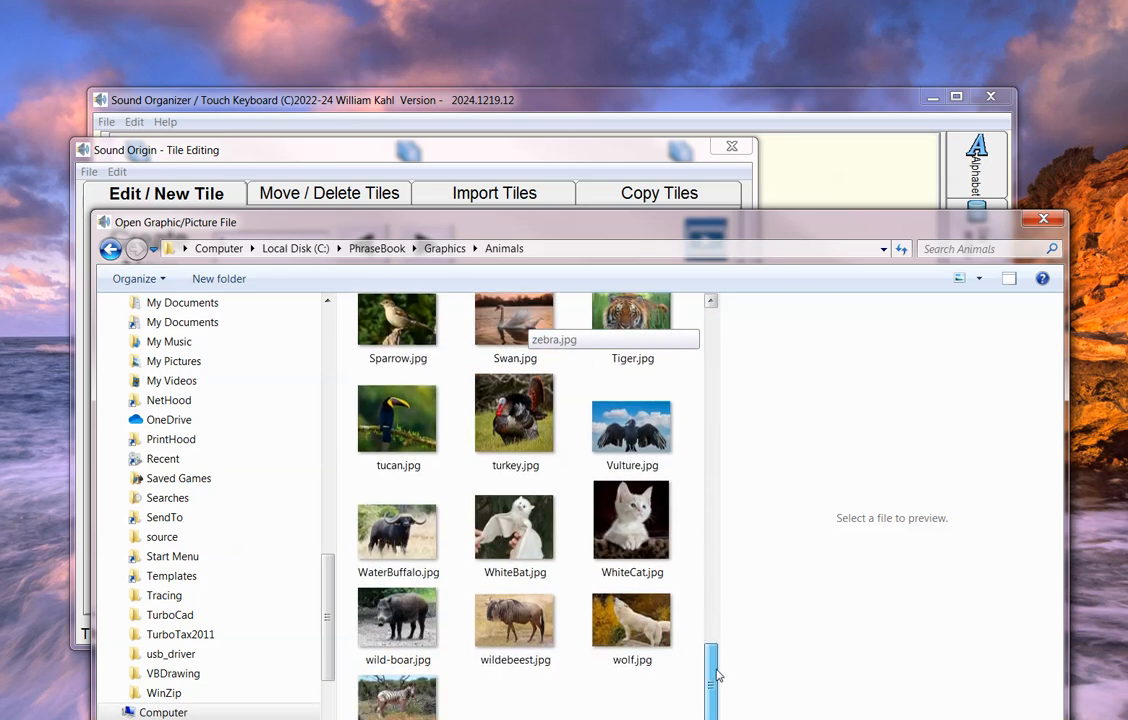
pyautogui.click(632, 515)
pyautogui.doubleClick(632, 515)
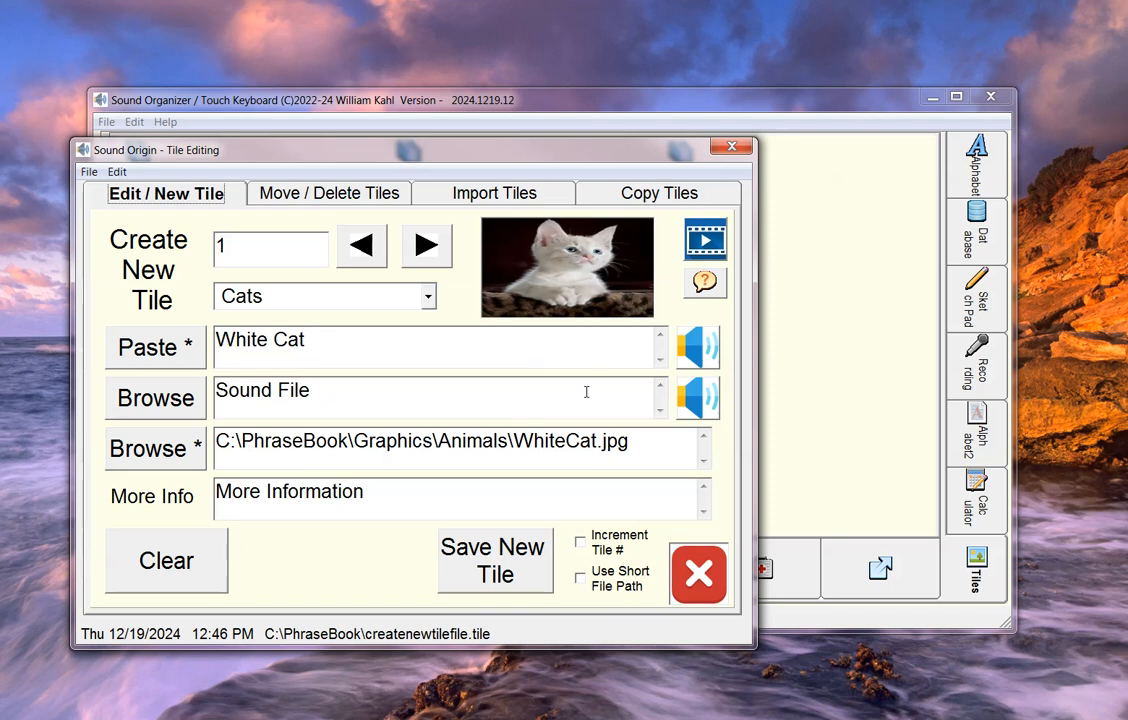
# - Save the new White Cat tile and close the Tile Editor
pyautogui.click(507, 572)
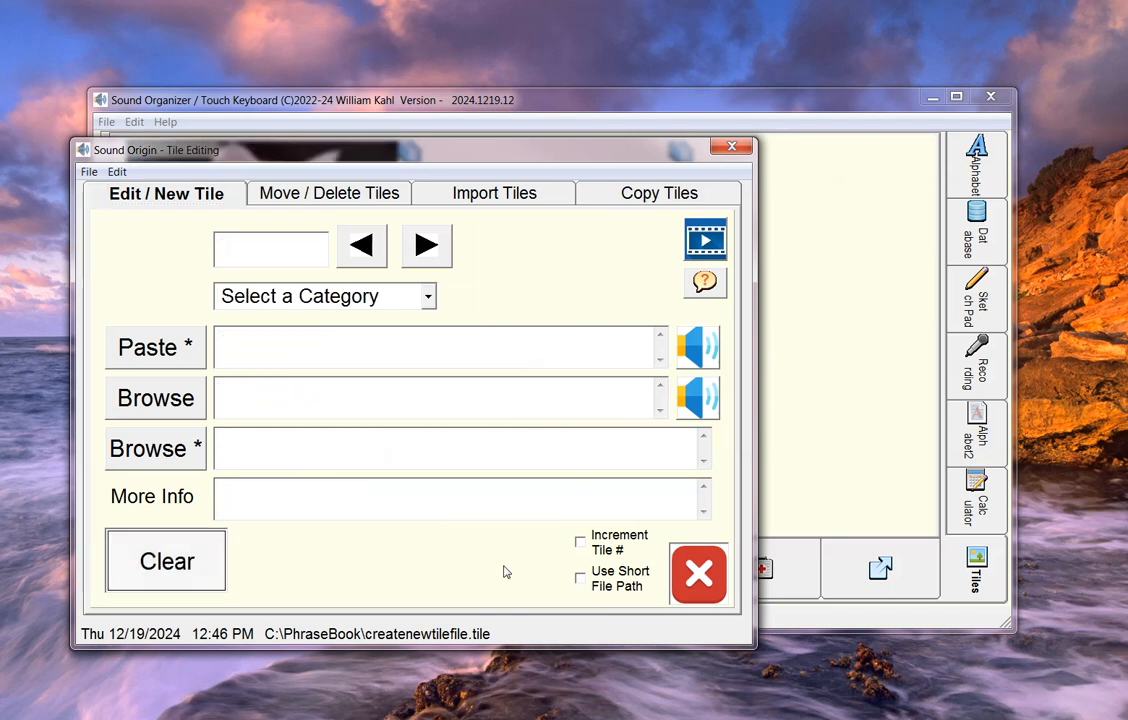
pyautogui.click(708, 580)
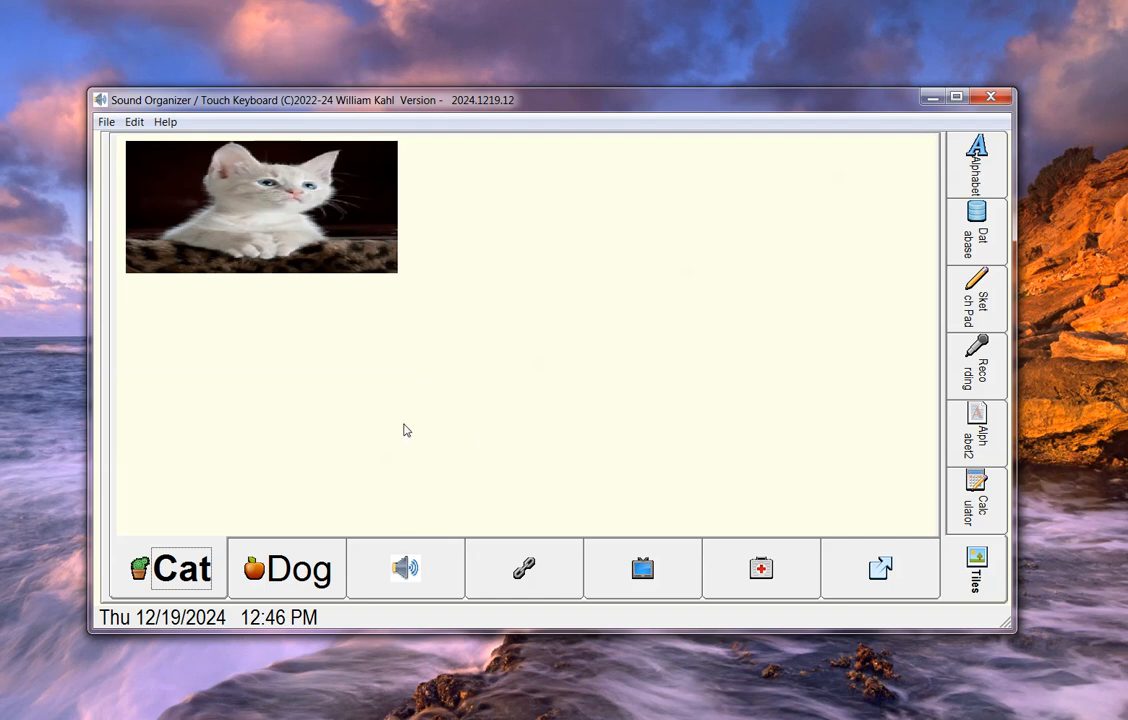
# - Test the White Cat tile on the Cat page and view the Dog page
pyautogui.click(268, 217)
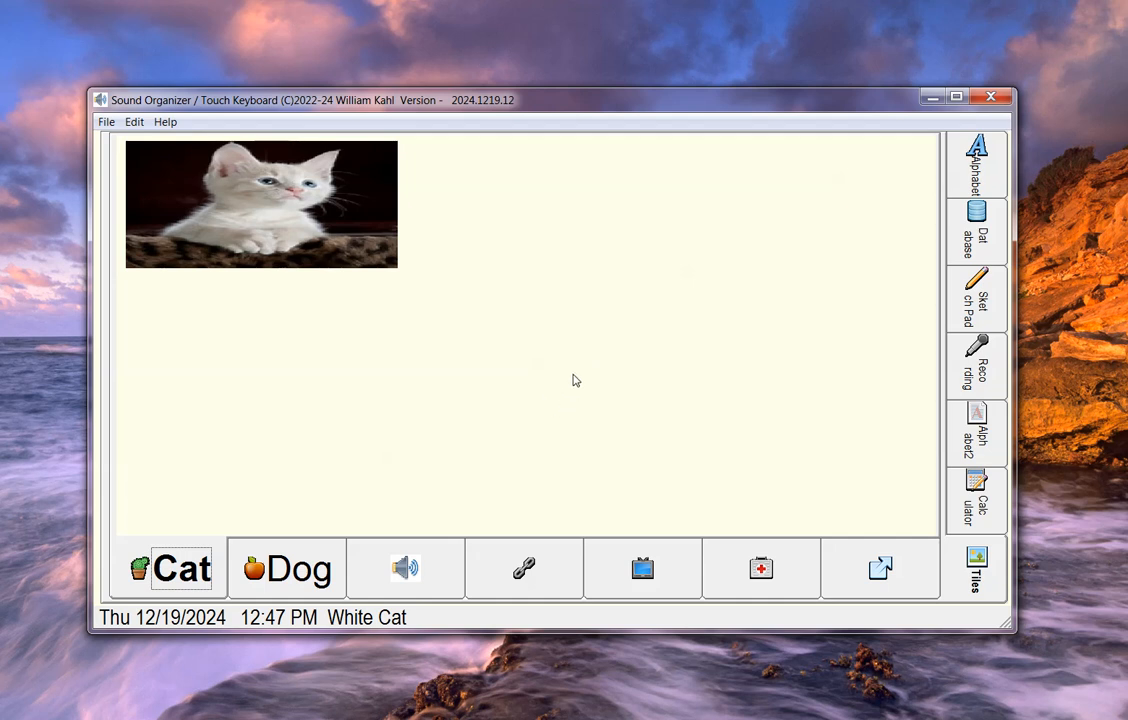
pyautogui.click(302, 580)
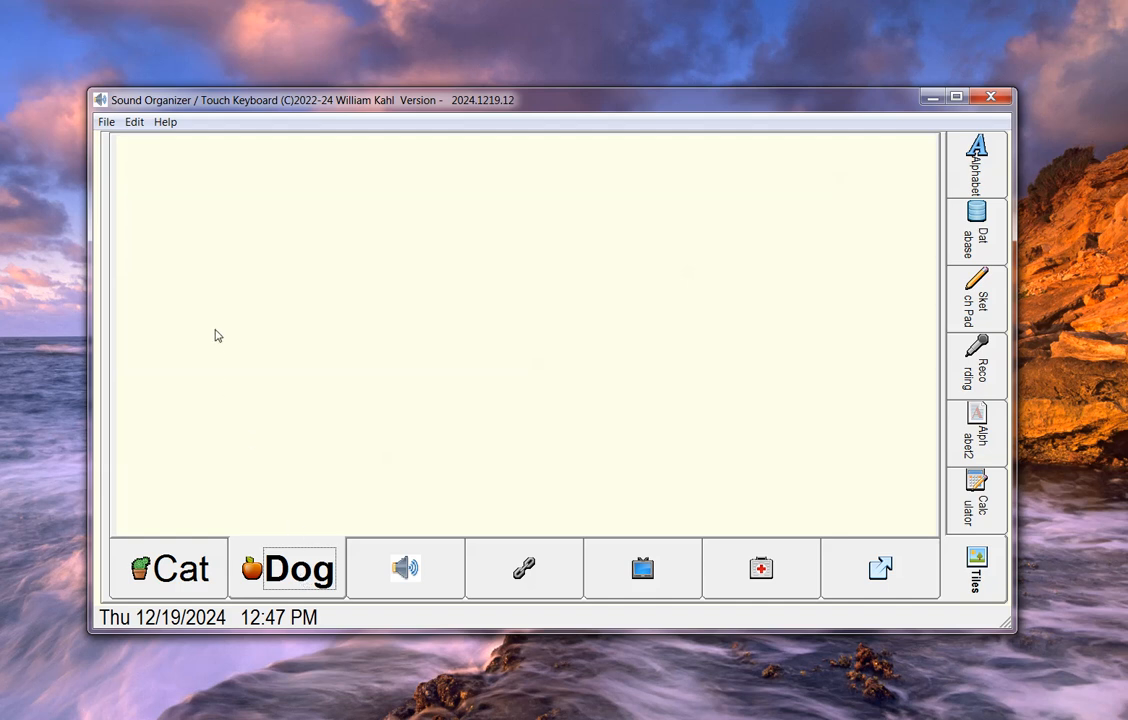
# - In the Tile Editor, start new tile number 11 with the category Dog and the text to speak "Dog"
pyautogui.click(133, 125)
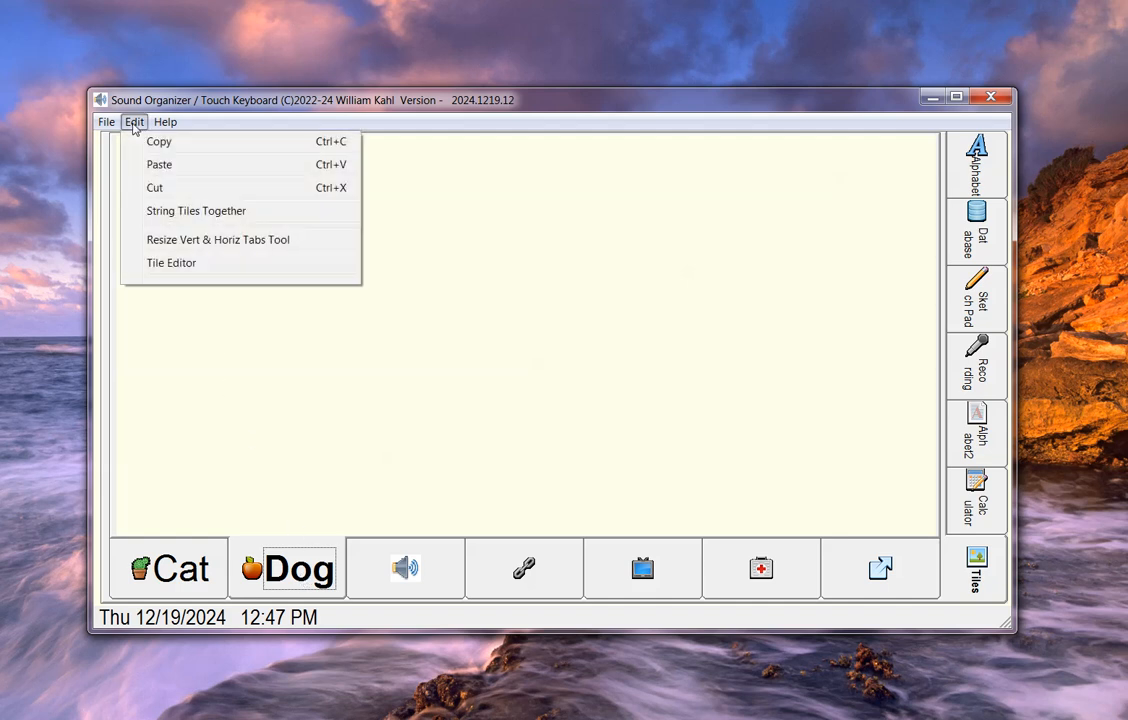
pyautogui.click(184, 264)
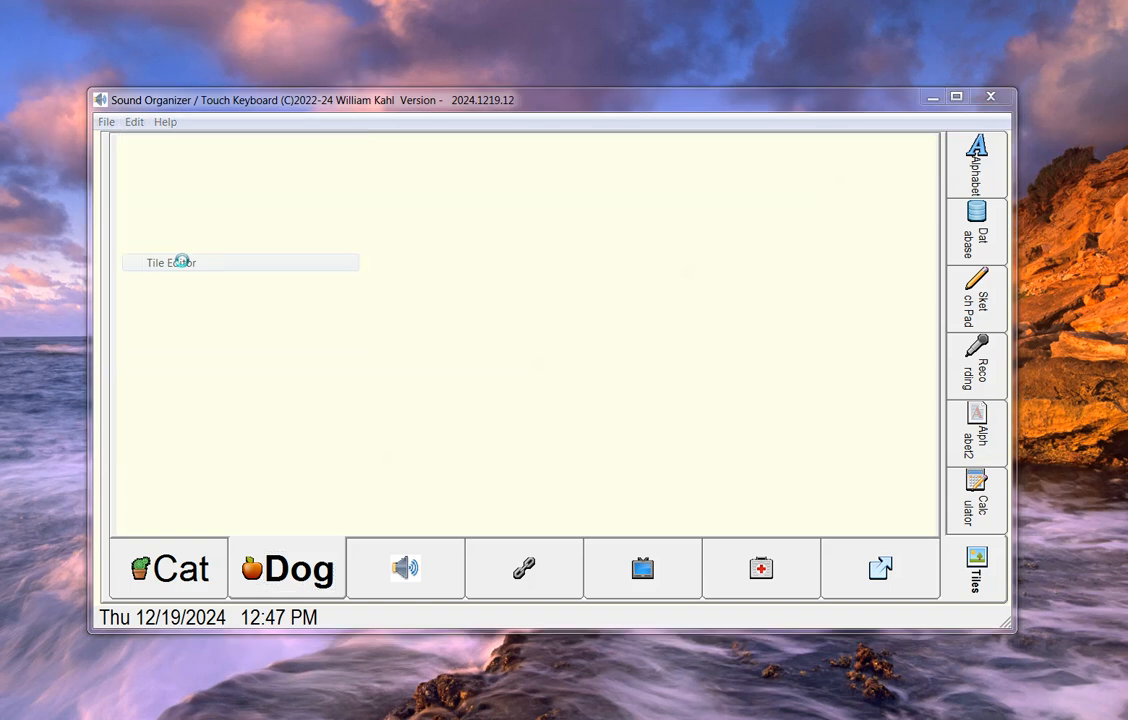
pyautogui.moveTo(327, 165); pyautogui.dragTo(482, 309)
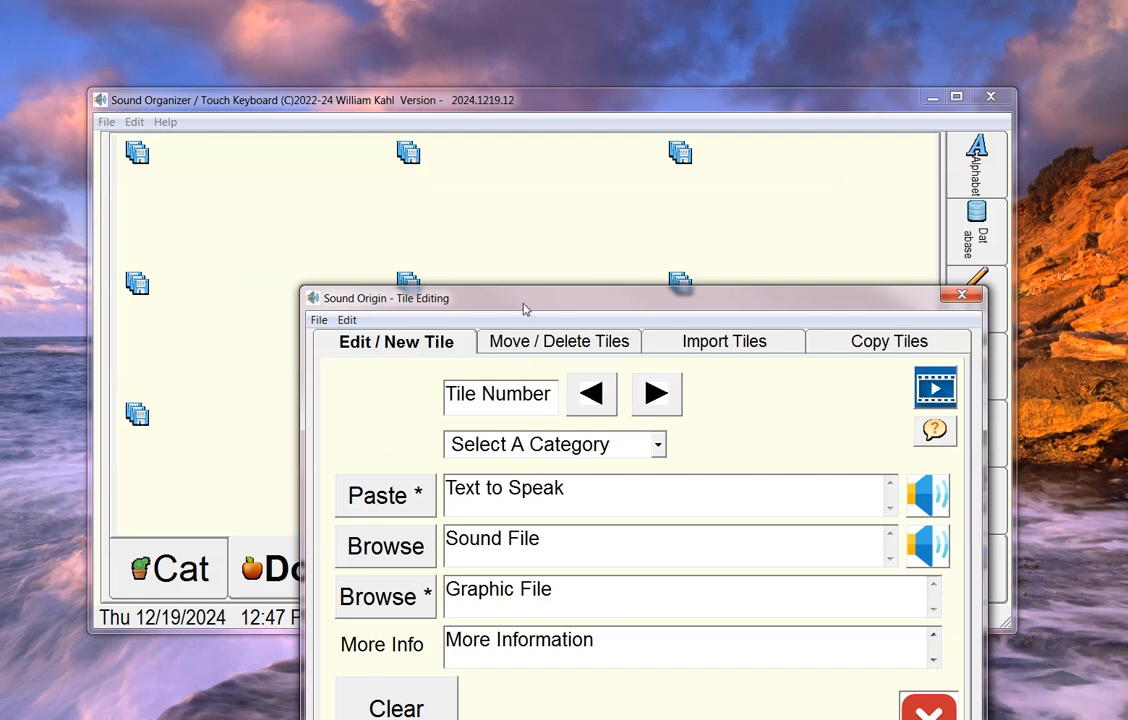
pyautogui.moveTo(526, 312); pyautogui.dragTo(508, 235)
pyautogui.click(469, 328)
pyautogui.write('11')
pyautogui.click(590, 362)
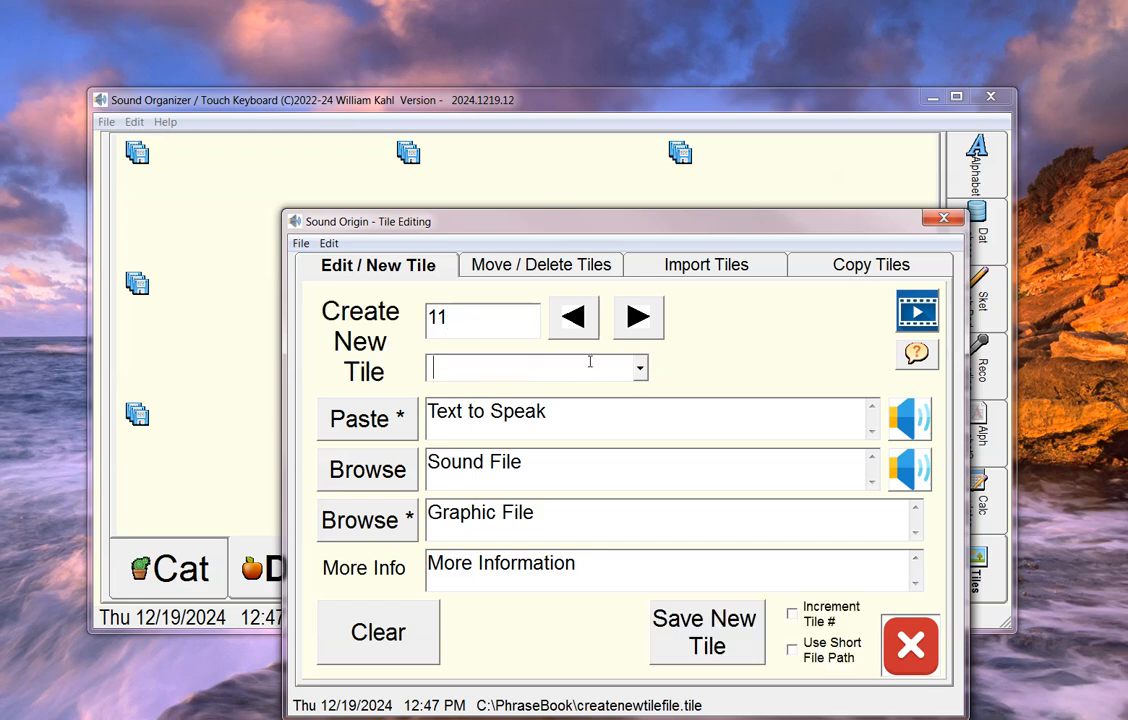
pyautogui.write('Dog')
pyautogui.click(541, 427)
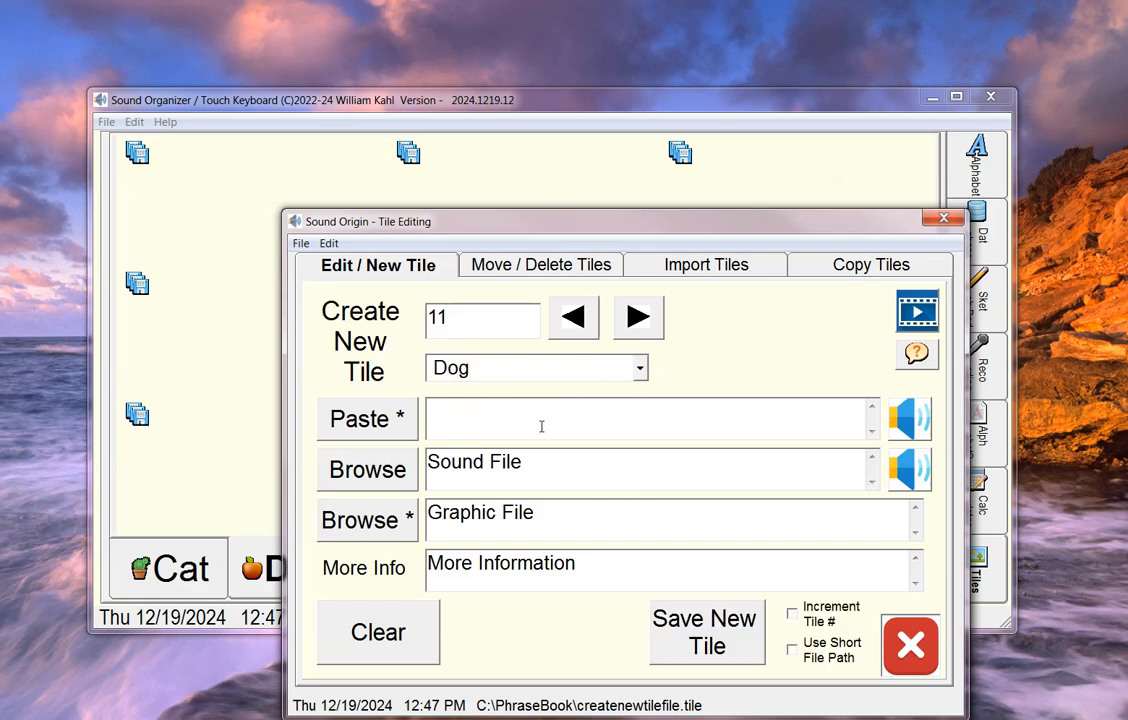
pyautogui.write('Dog')
# - Set the new tile's graphic file to Dog2.jpg from the Graphics\Animals folder
pyautogui.click(385, 527)
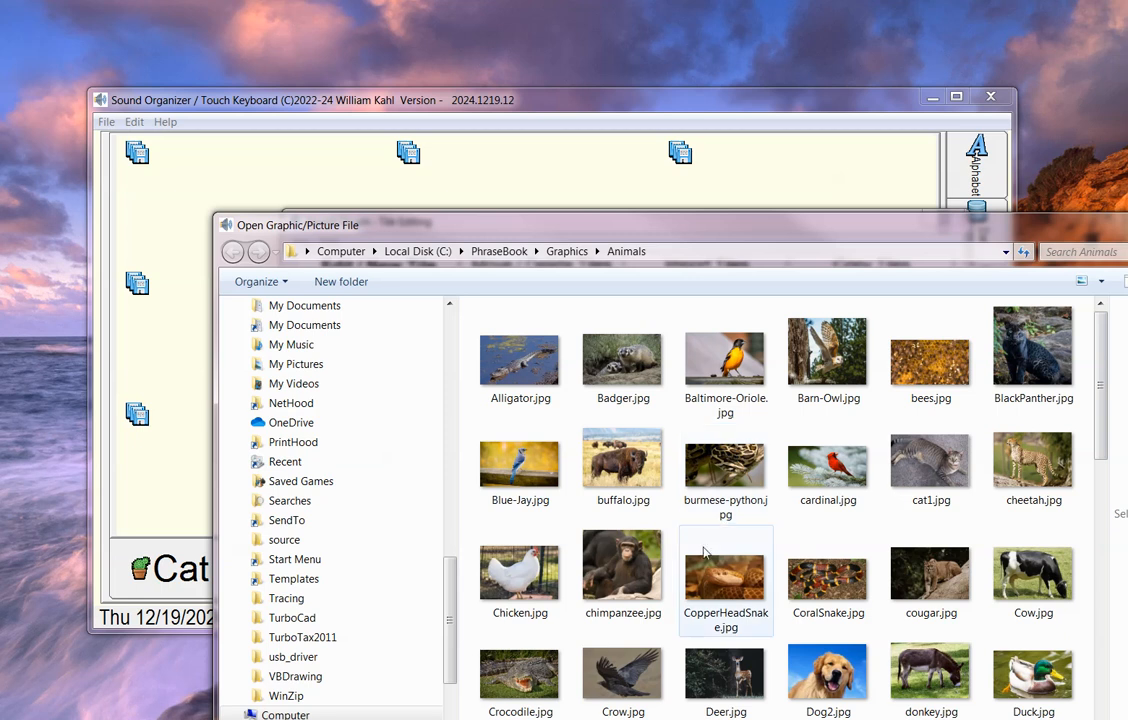
pyautogui.click(828, 672)
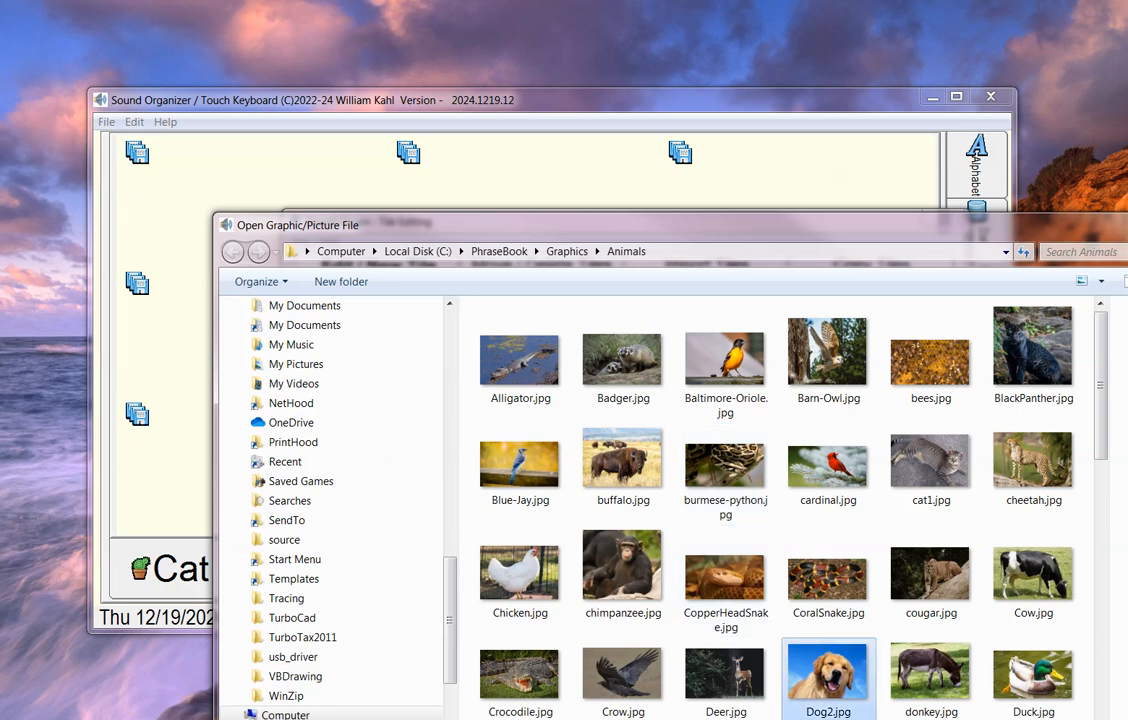
pyautogui.doubleClick(828, 672)
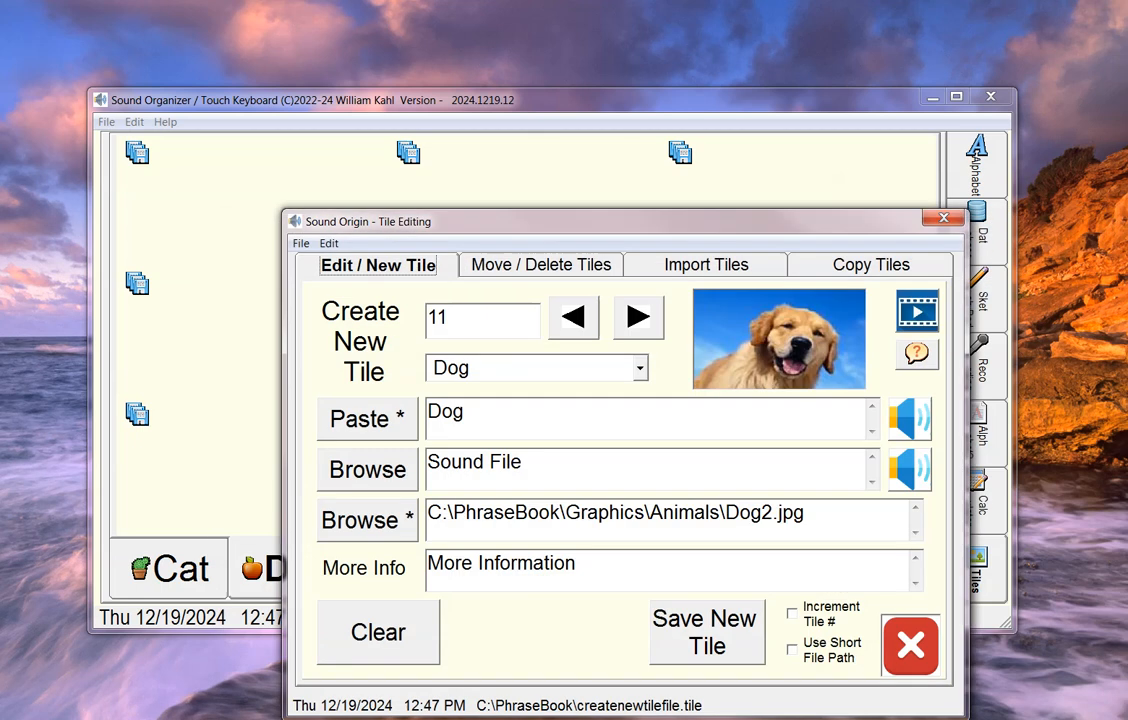
# - Save the new Dog tile, close the Tile Editor and check the Cat and Dog pages
pyautogui.click(703, 641)
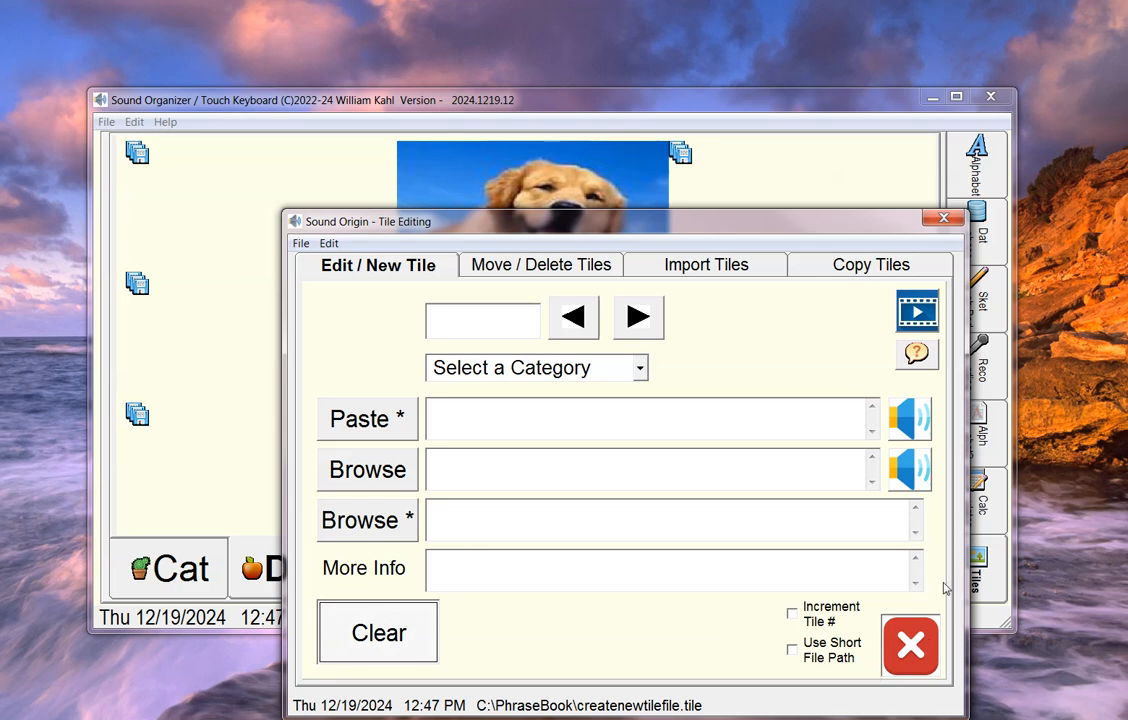
pyautogui.click(949, 219)
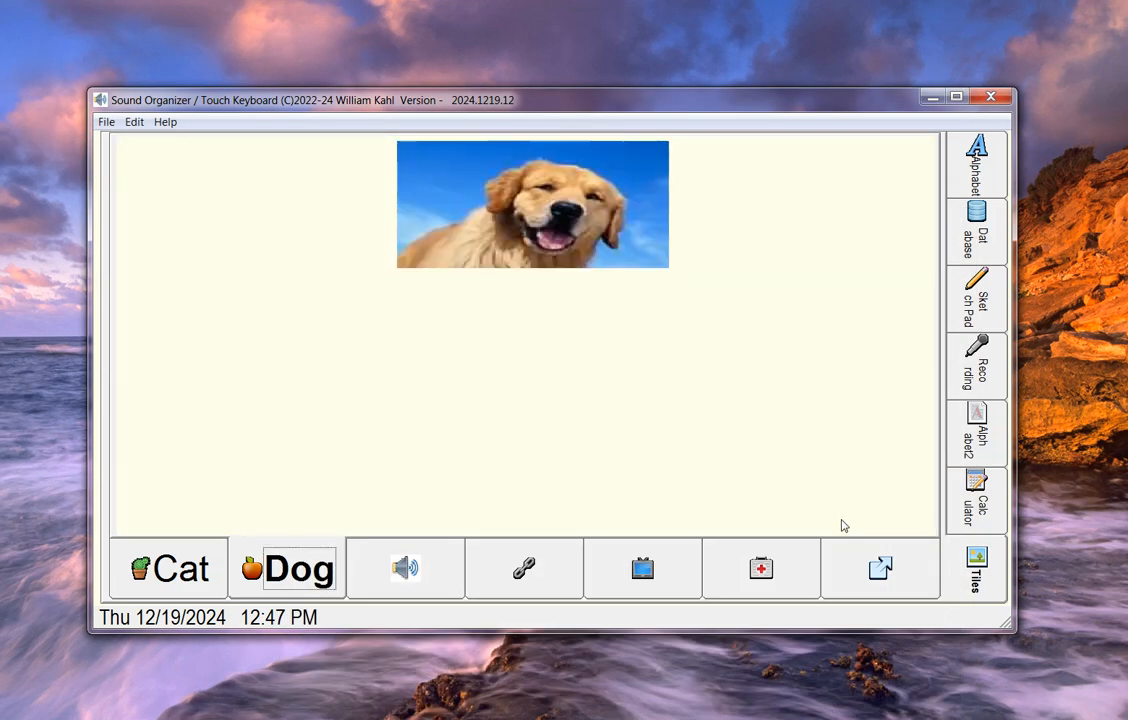
pyautogui.click(185, 572)
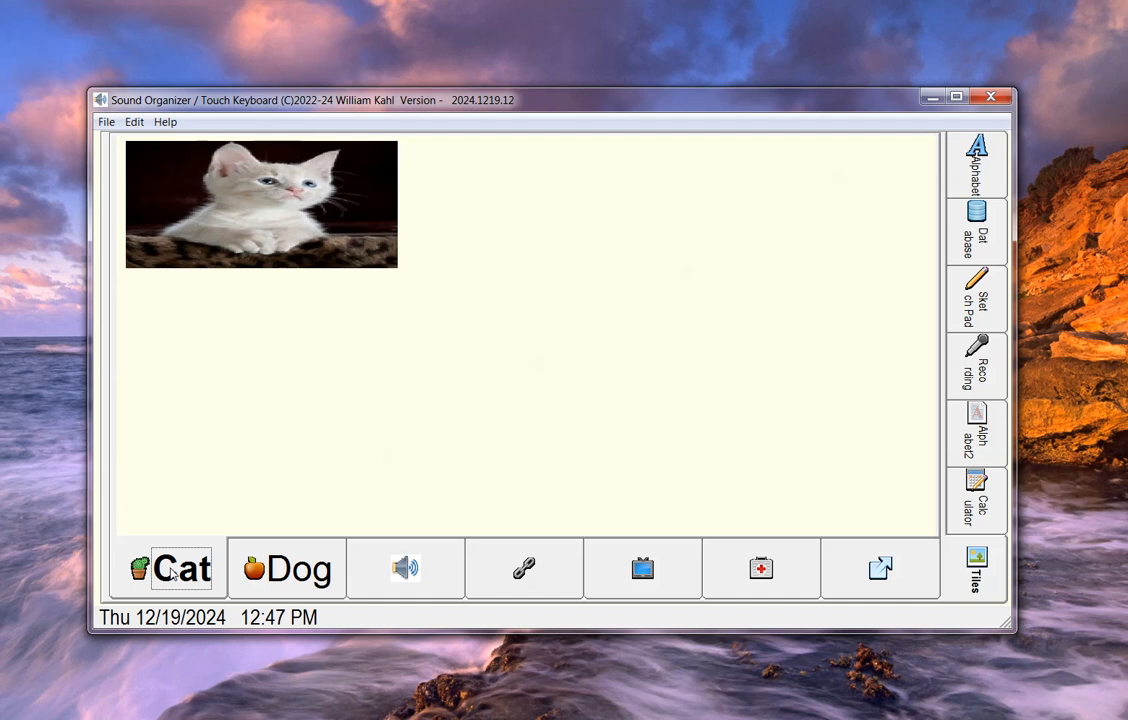
pyautogui.click(299, 569)
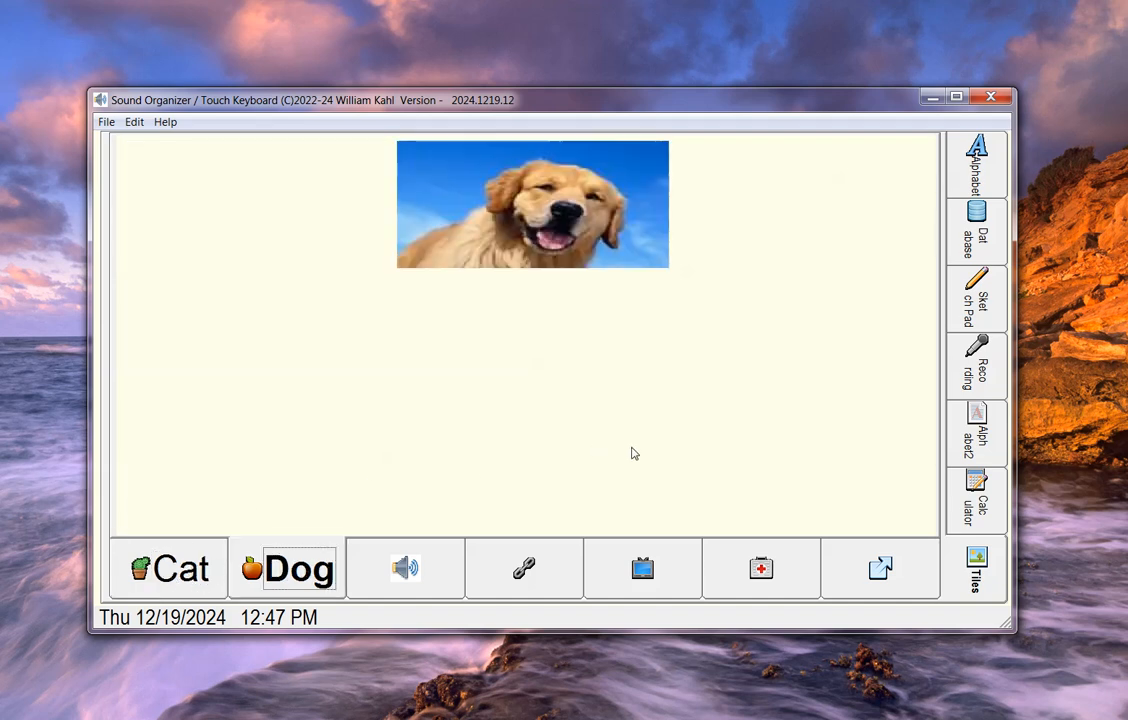
# - Reopen the Tile Editor and load tile number 11 for editing
pyautogui.click(133, 121)
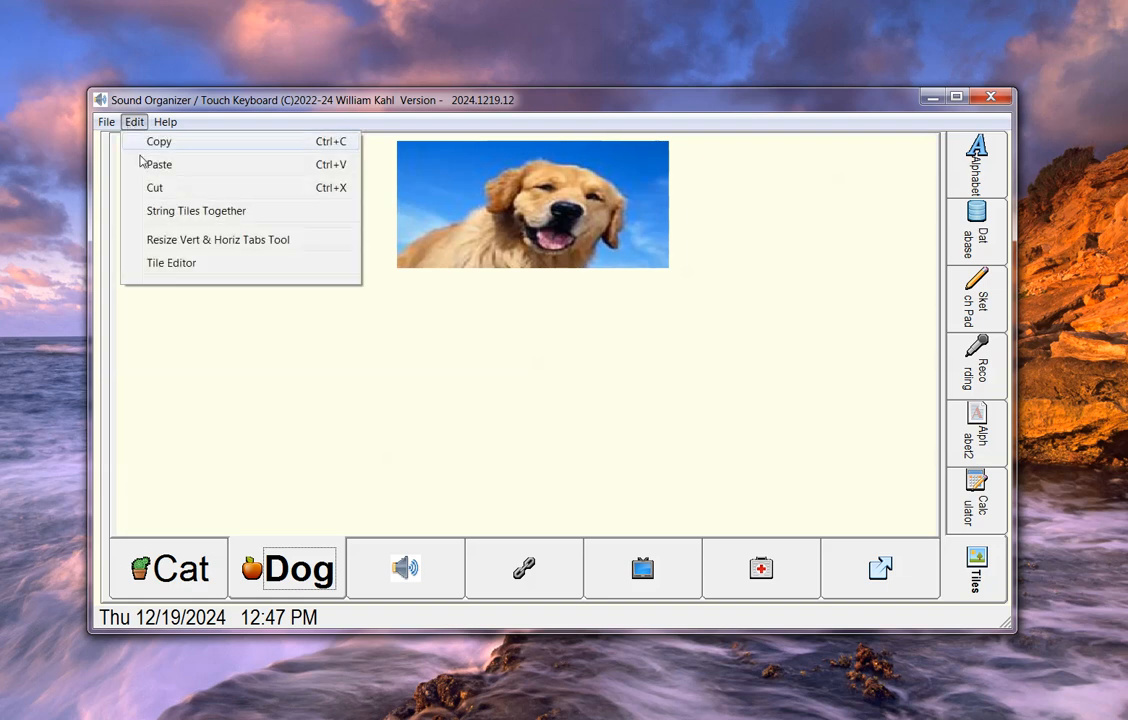
pyautogui.click(174, 263)
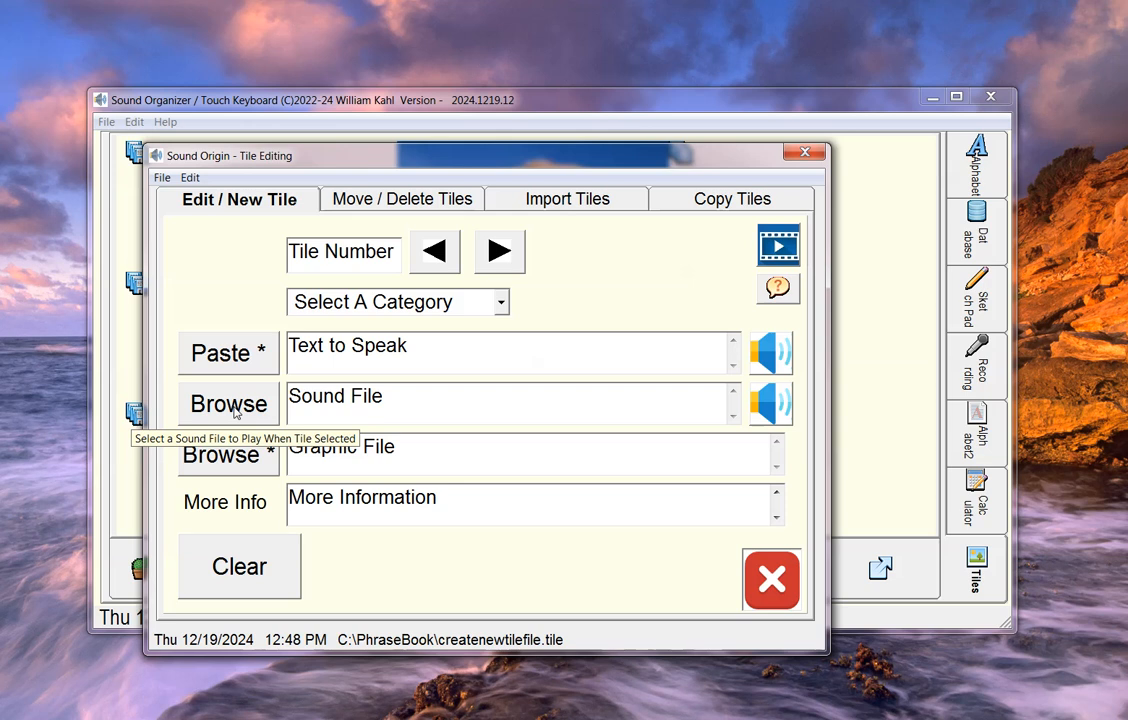
pyautogui.click(395, 252)
pyautogui.write('11')
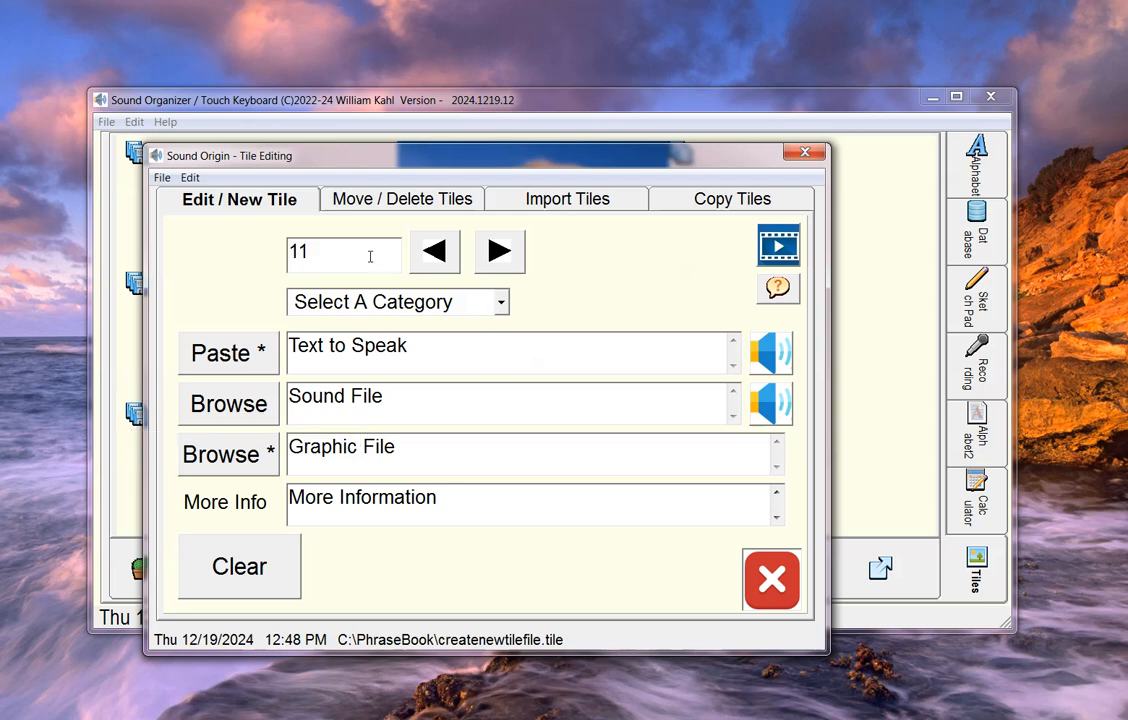
pyautogui.click(468, 347)
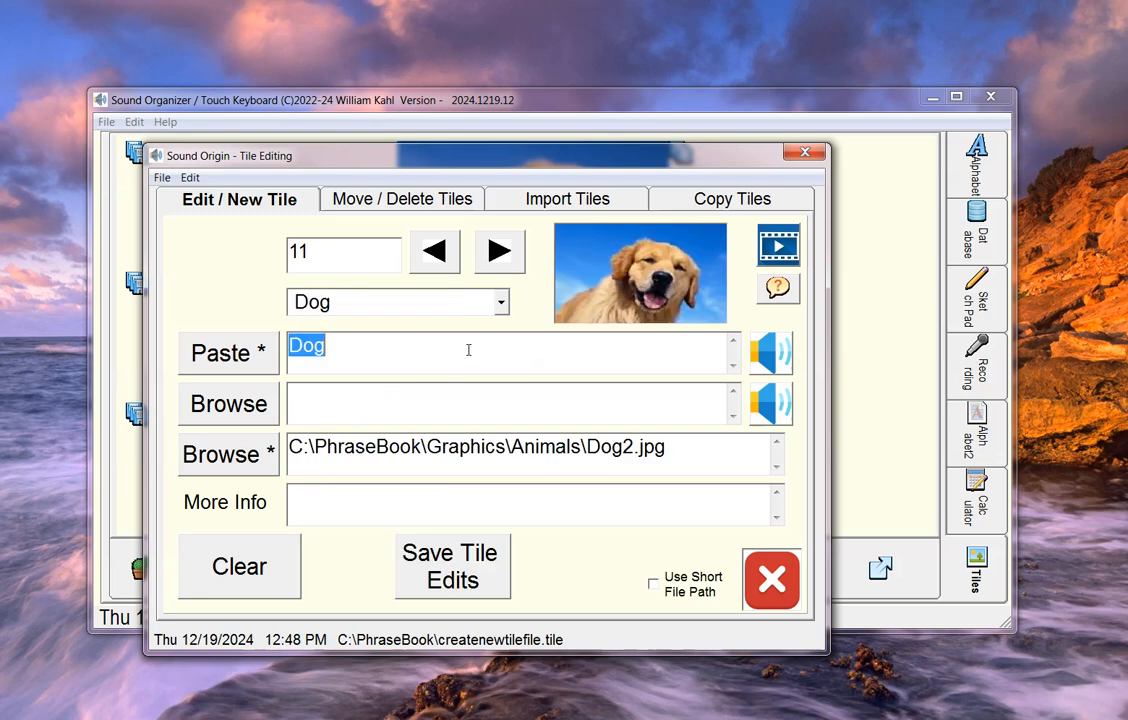
pyautogui.click(329, 400)
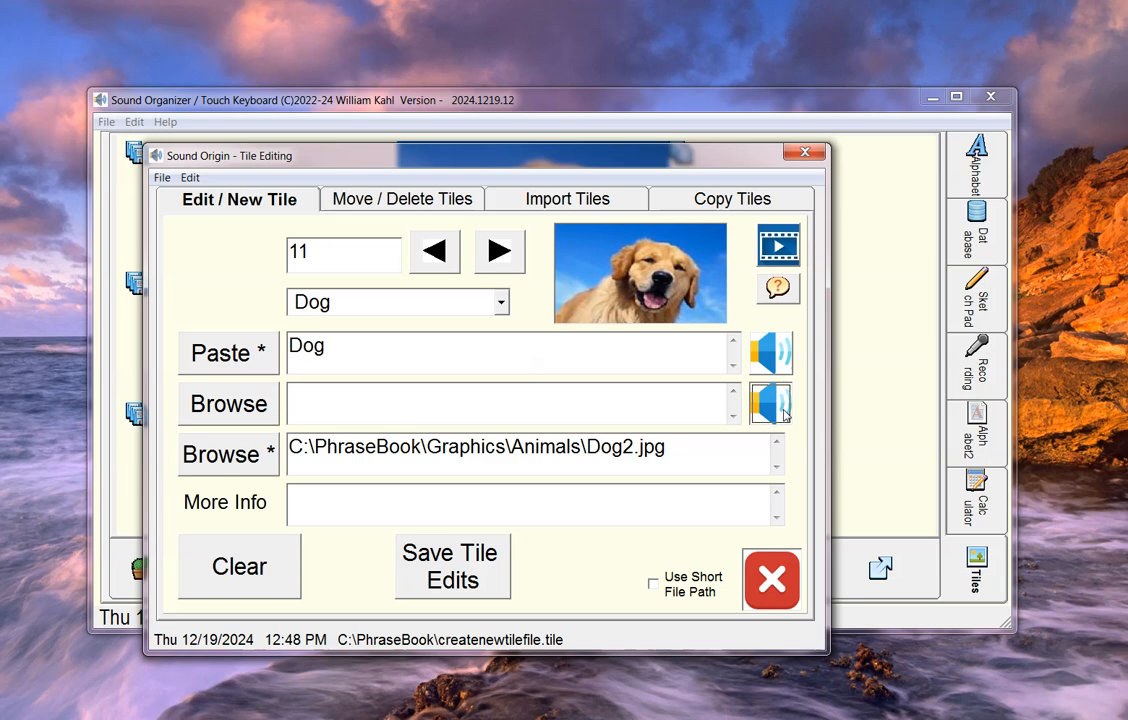
pyautogui.click(580, 398)
# - Set the tile's sound file to labrador-barking.wav from the PhraseBook\Sounds\Animals folder and play it
pyautogui.click(232, 400)
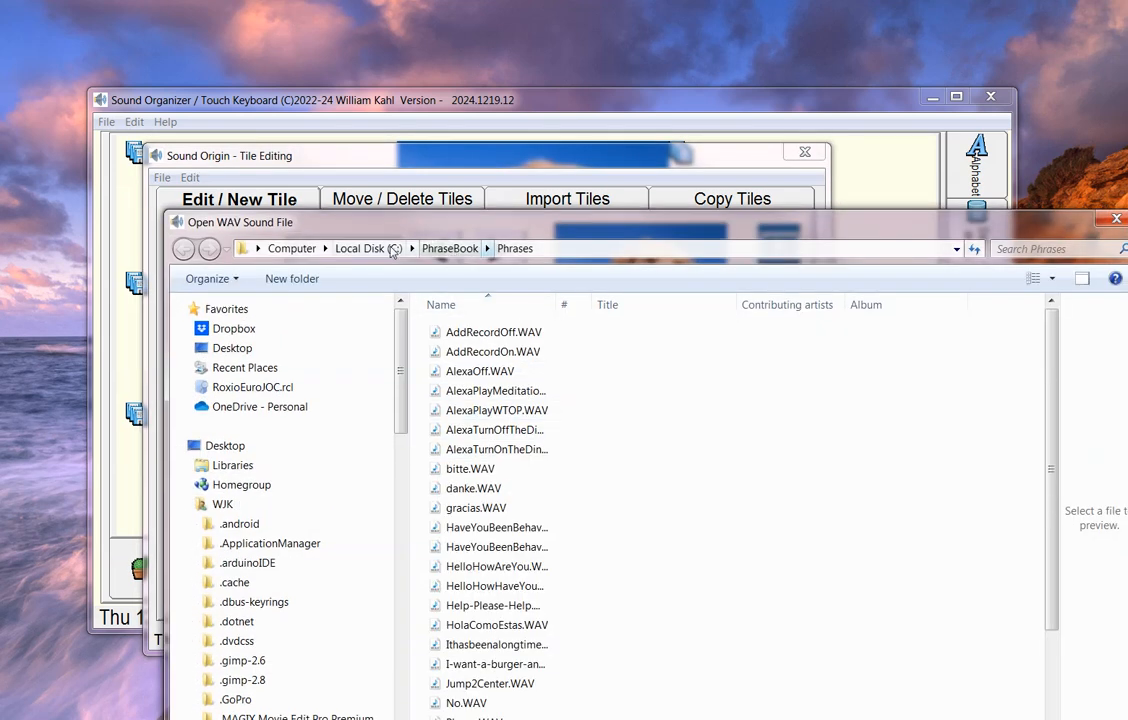
pyautogui.click(451, 250)
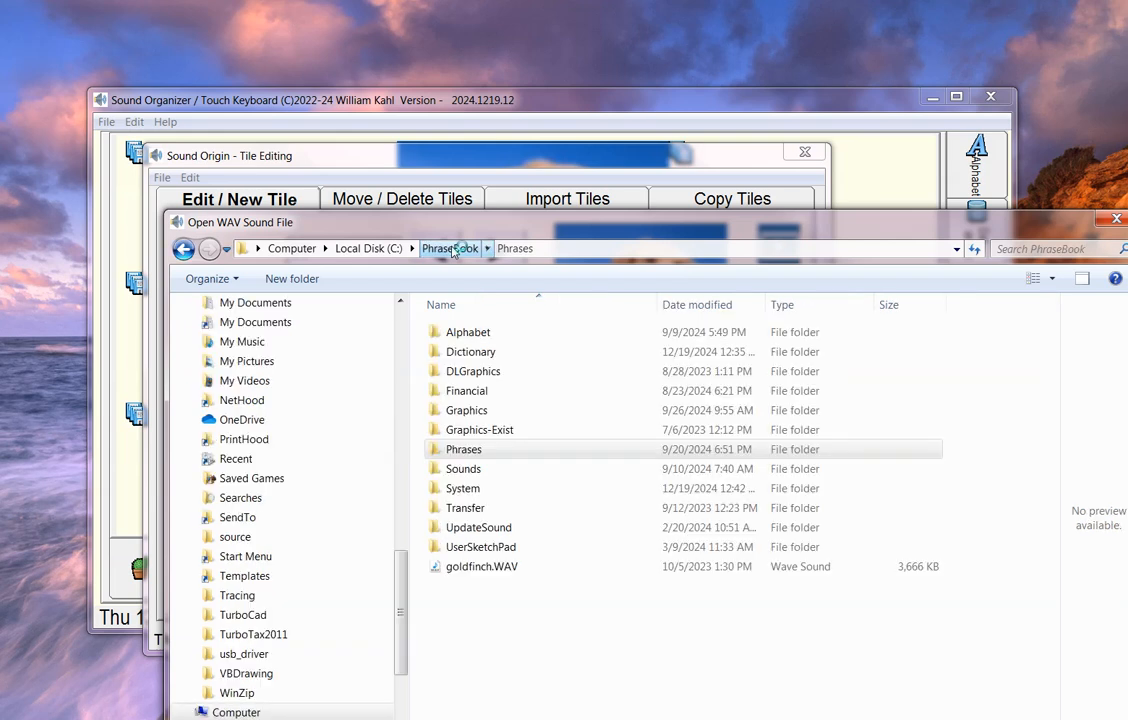
pyautogui.doubleClick(494, 474)
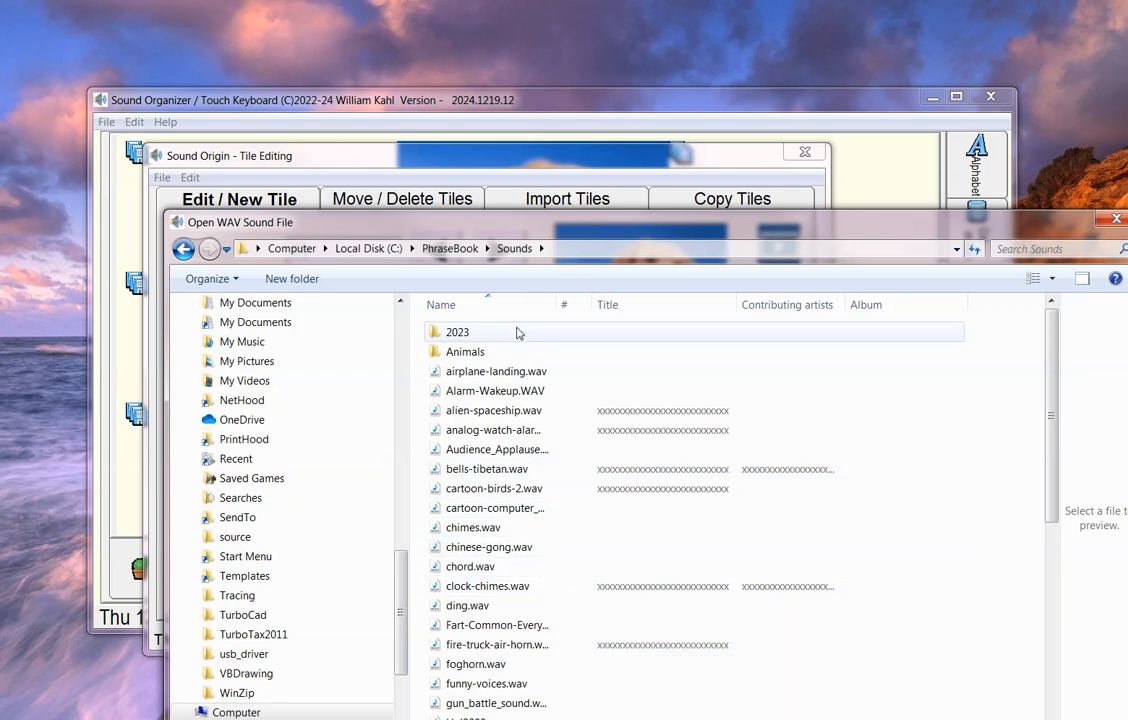
pyautogui.doubleClick(452, 358)
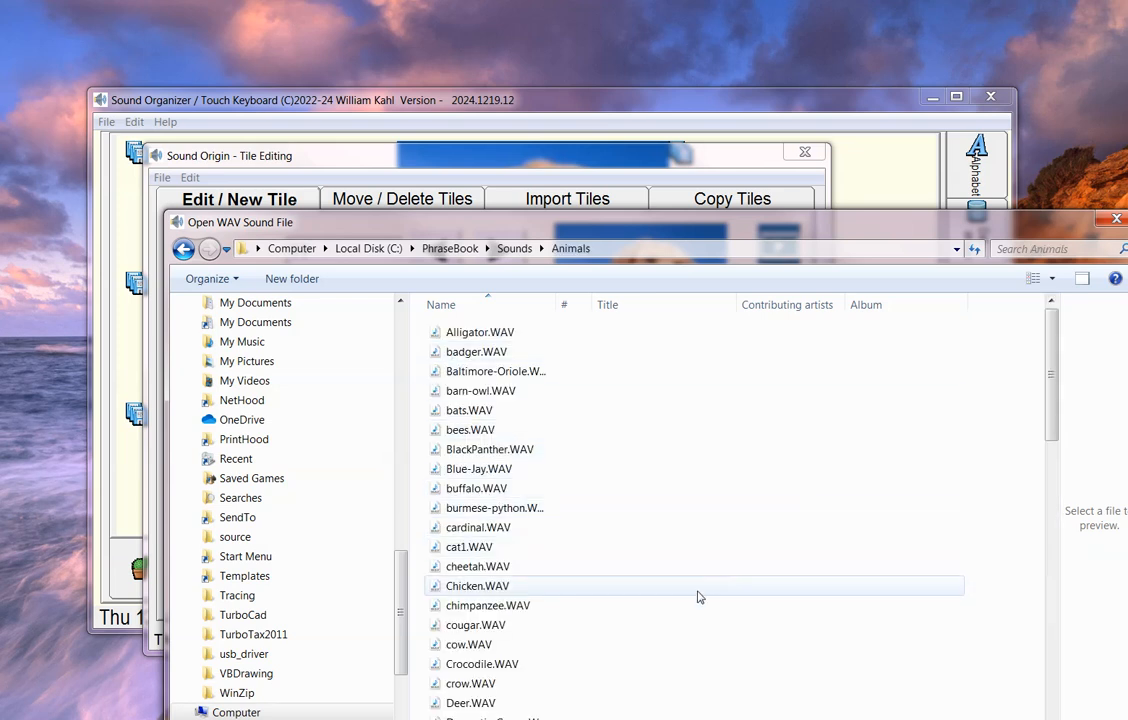
pyautogui.scroll(-1, 694, 607)
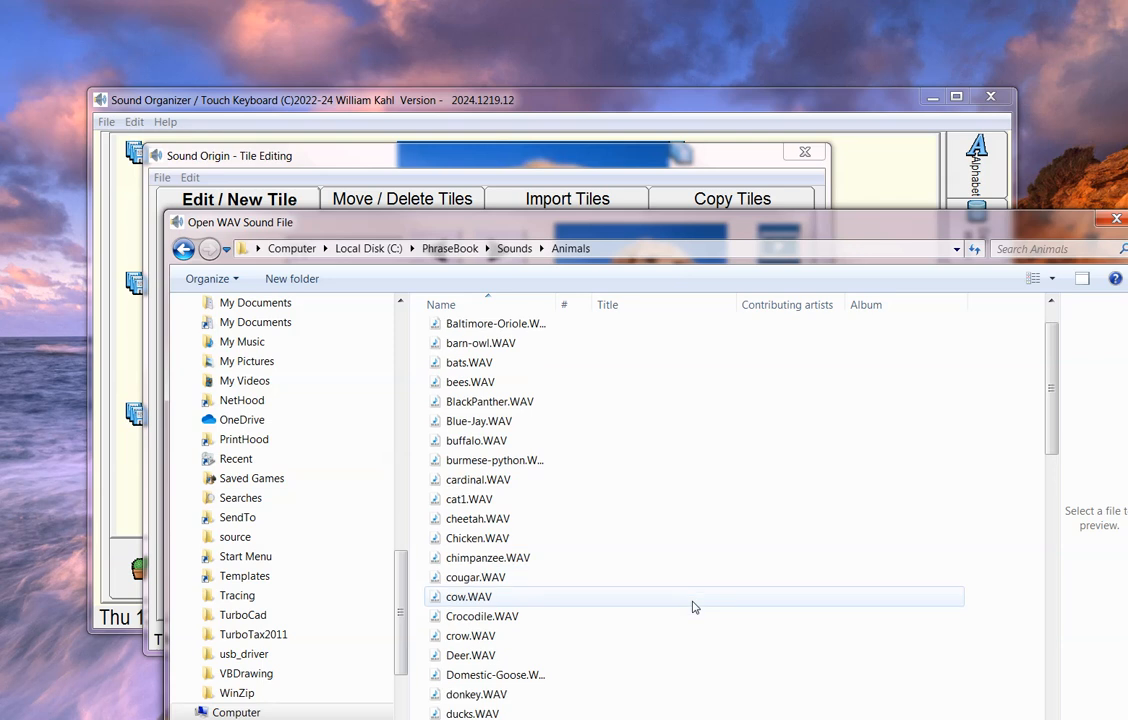
pyautogui.scroll(-1, 694, 607)
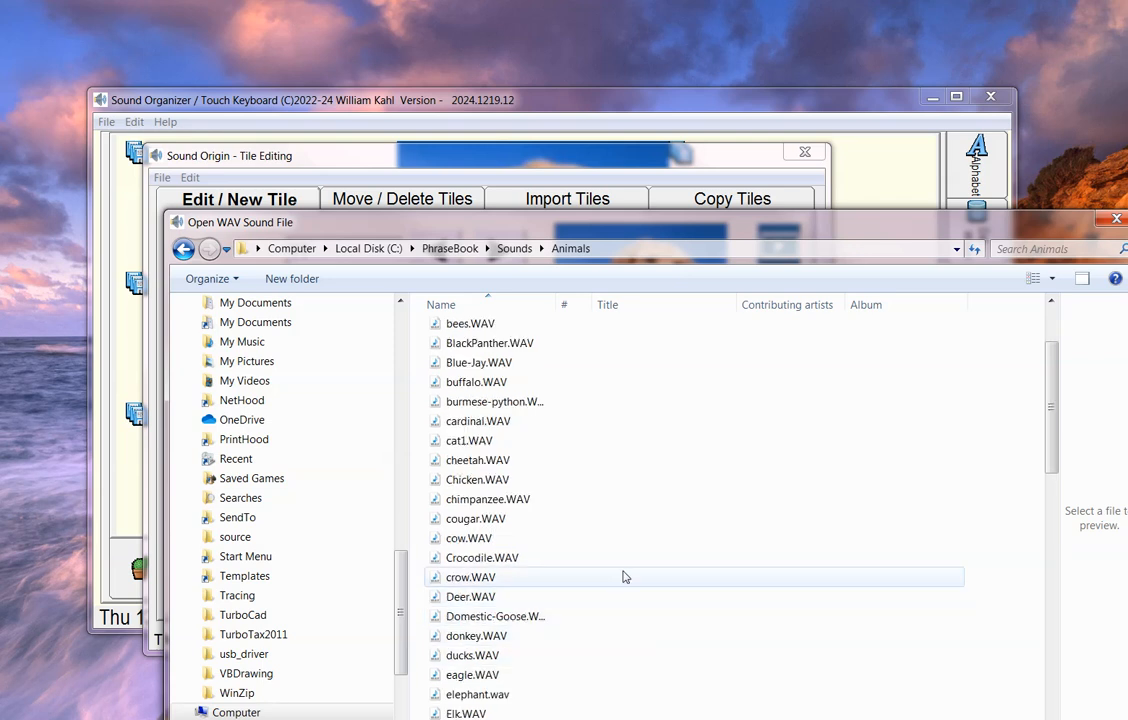
pyautogui.scroll(-1, 623, 577)
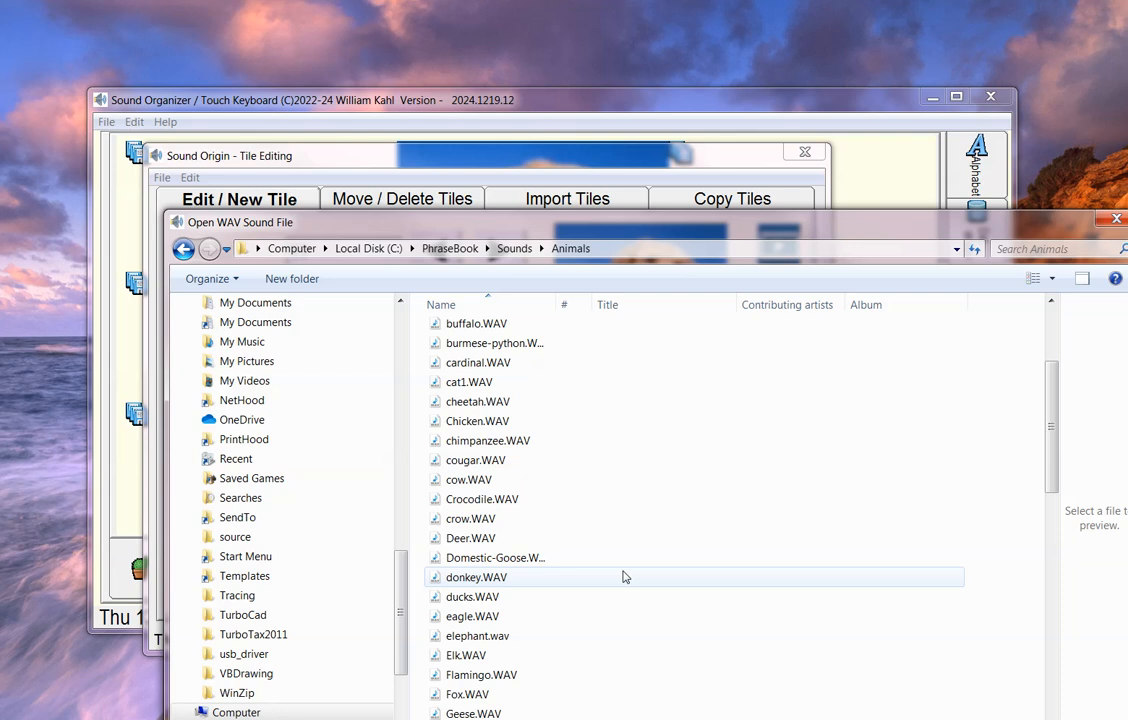
pyautogui.scroll(-4, 623, 577)
pyautogui.scroll(-2, 623, 577)
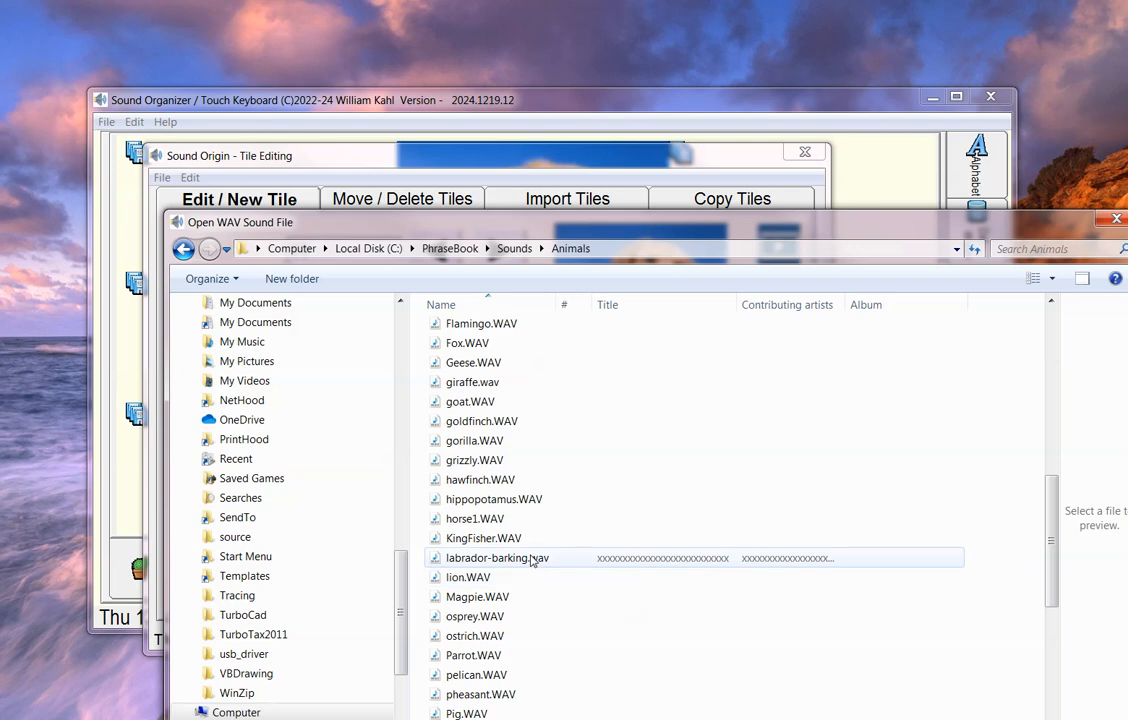
pyautogui.click(560, 562)
pyautogui.press('Return')
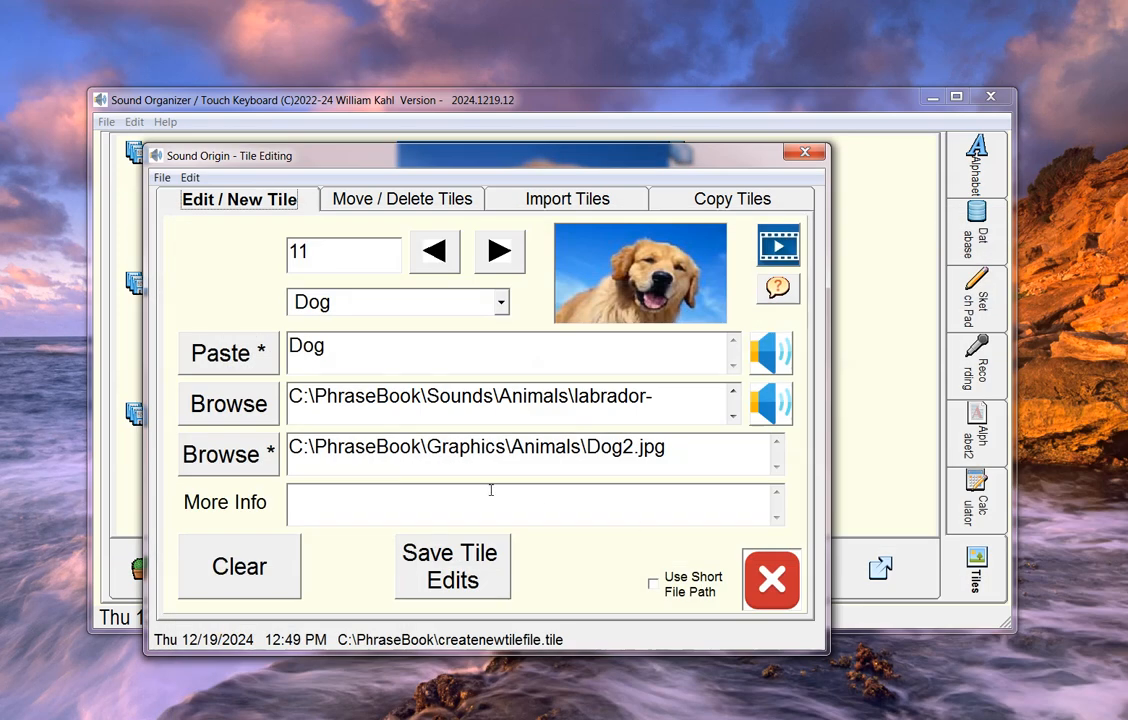
pyautogui.click(786, 405)
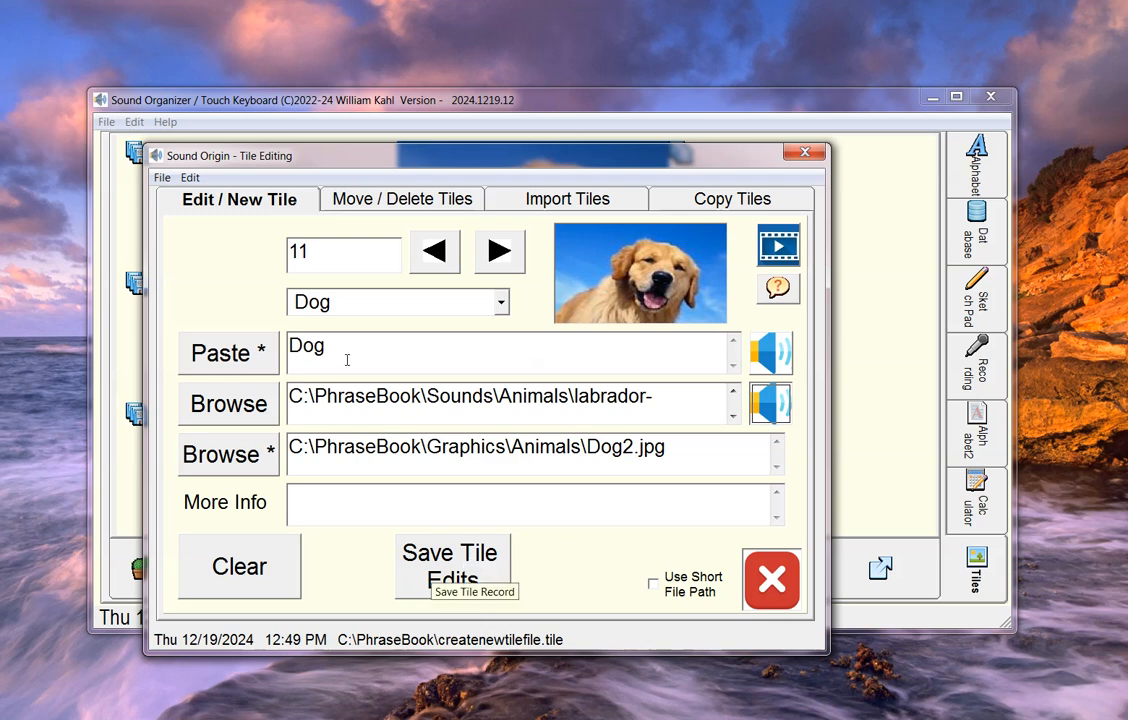
# - Change the tile's text to speak to "Labrador" and enter "This is a golden Labrador" as its additional information
pyautogui.moveTo(380, 345); pyautogui.dragTo(286, 350)
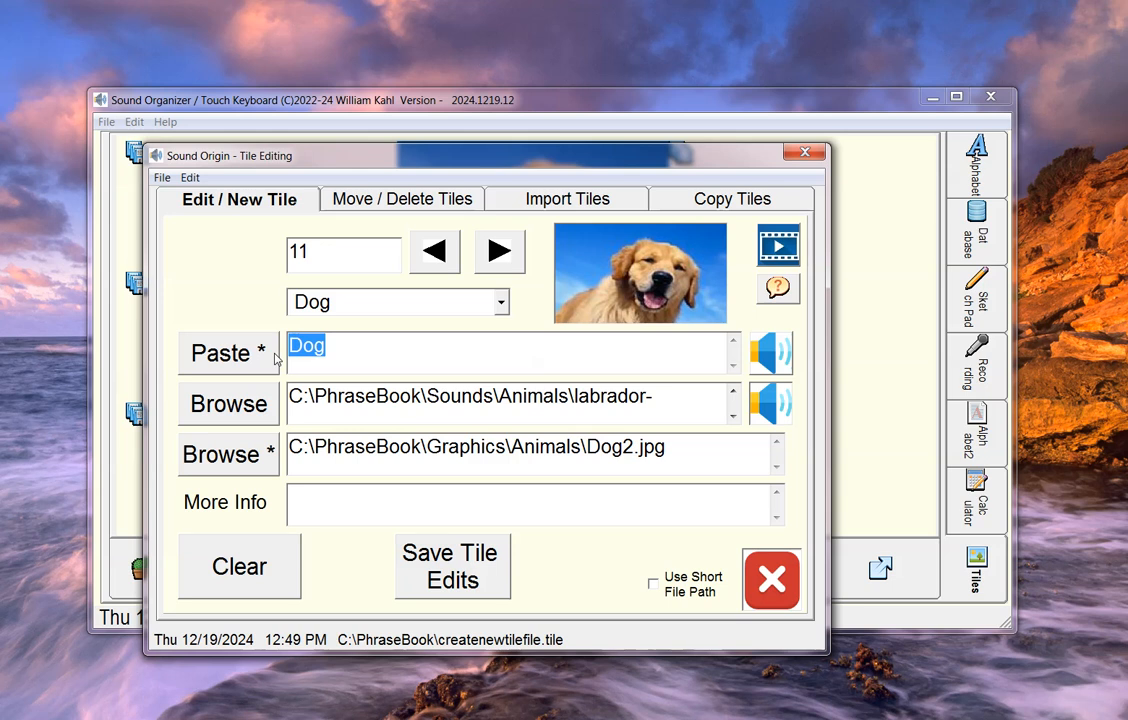
pyautogui.write('Labrador')
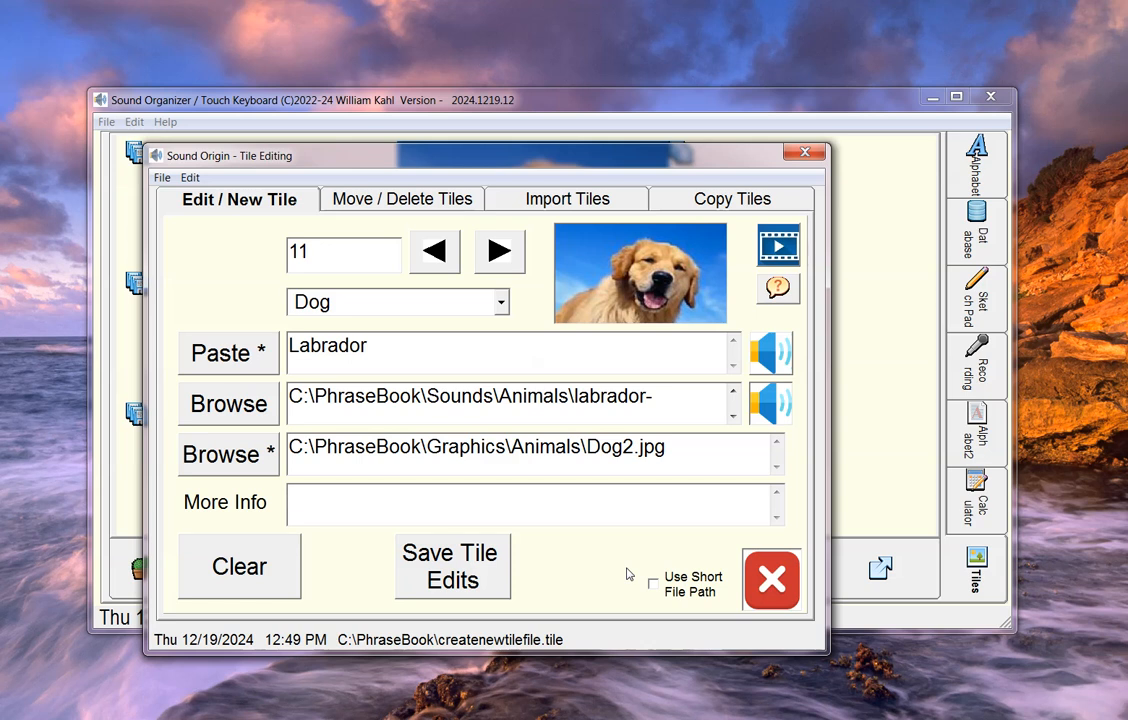
pyautogui.write('This is a g')
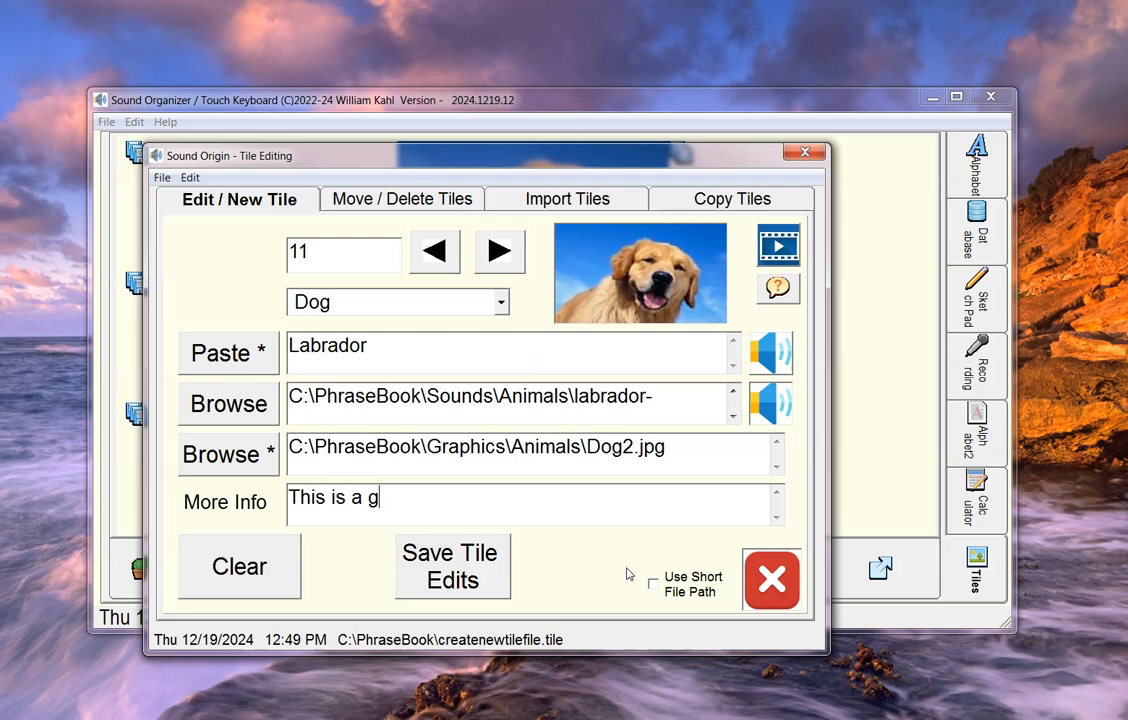
pyautogui.write('olden Labrador')
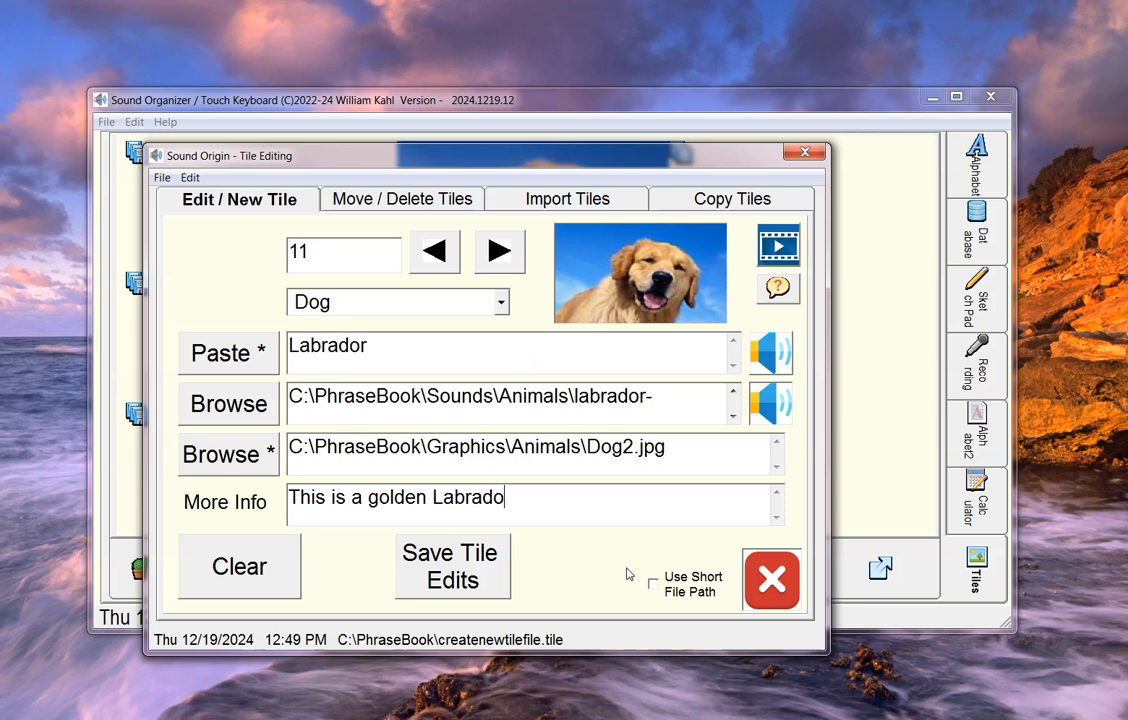
# - Save the edits to tile 11, close the Tile Editor and view the Cat page
pyautogui.click(473, 590)
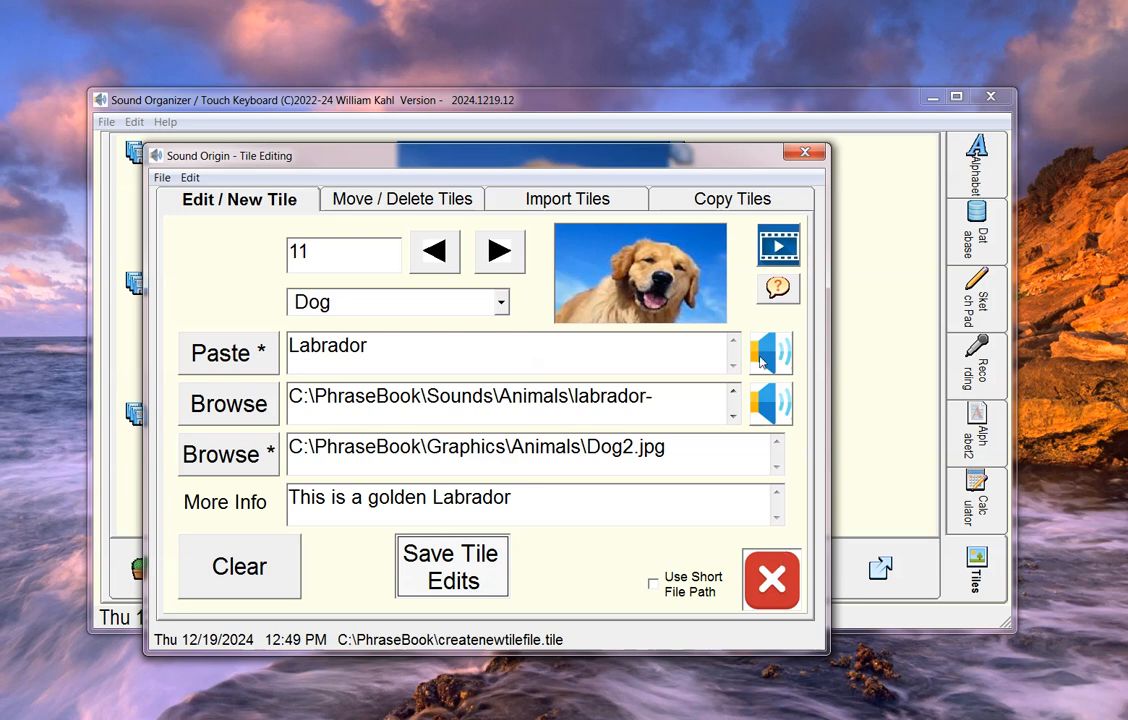
pyautogui.click(772, 580)
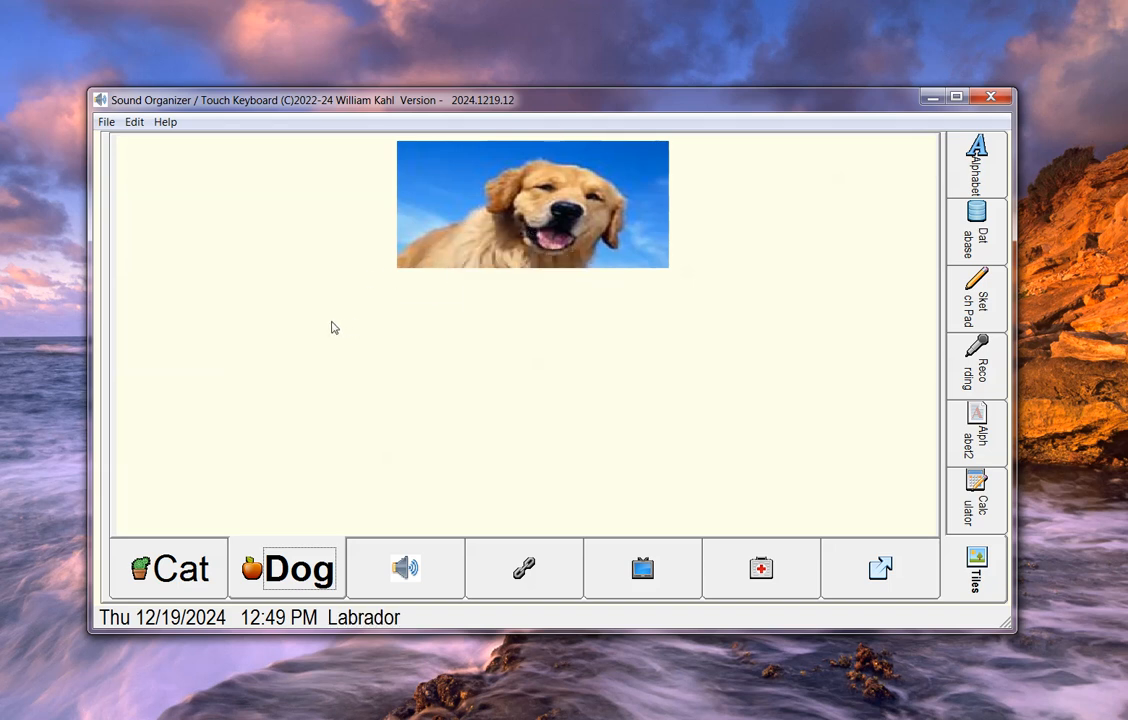
pyautogui.click(172, 580)
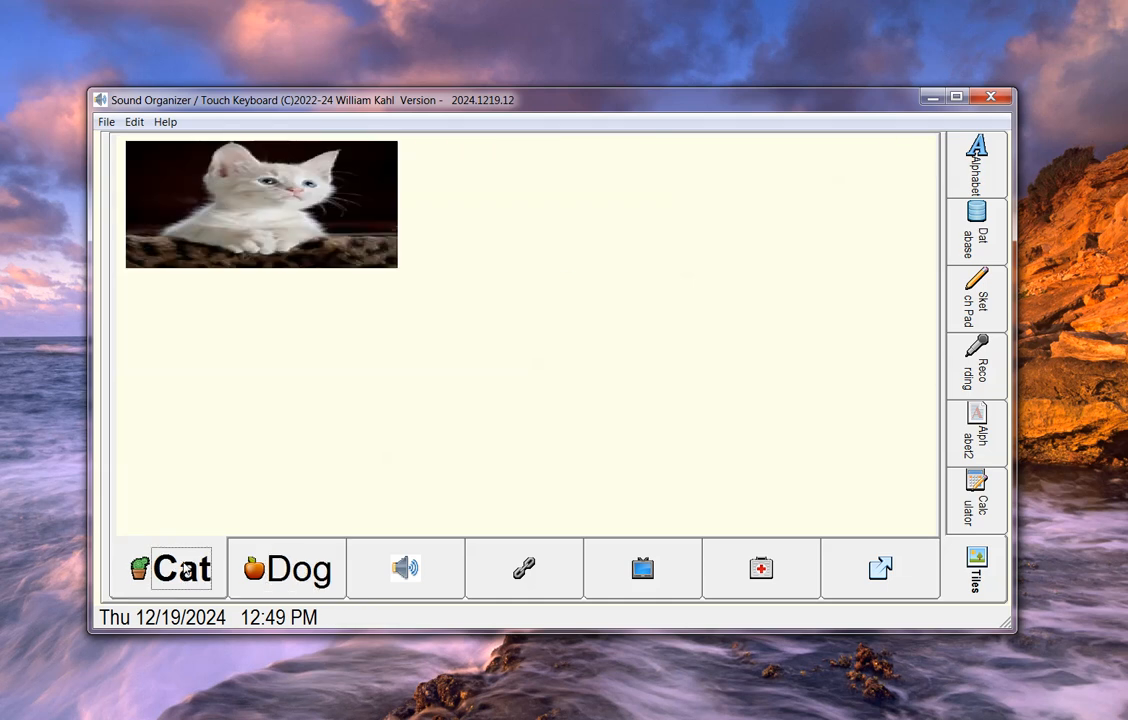